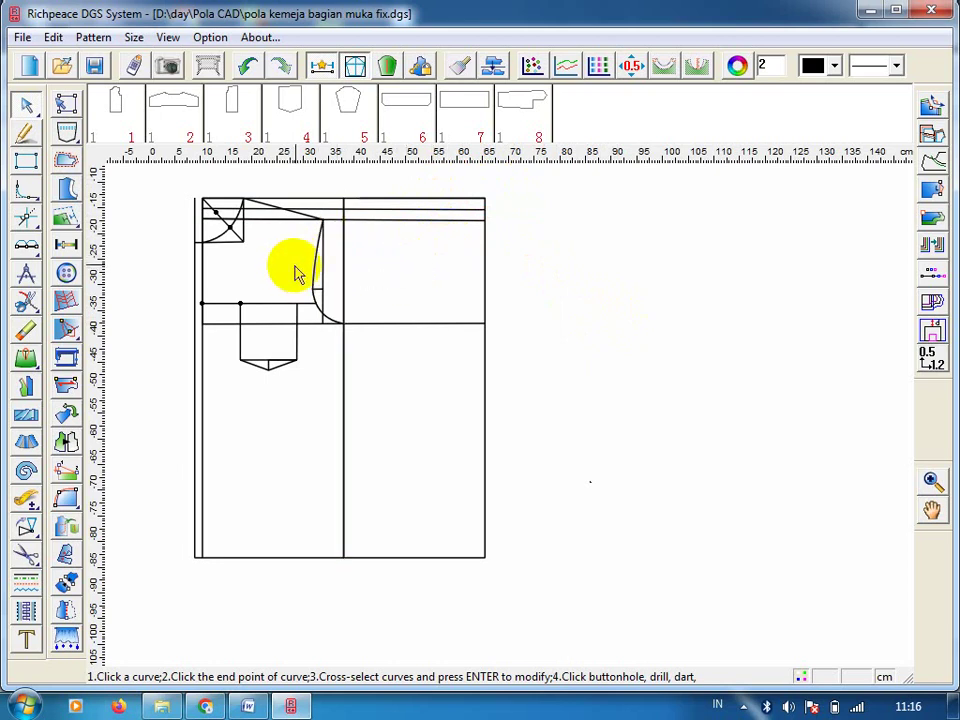
- Complete the smooth front armhole curve so it ends at the top line's right end
click(484, 200)
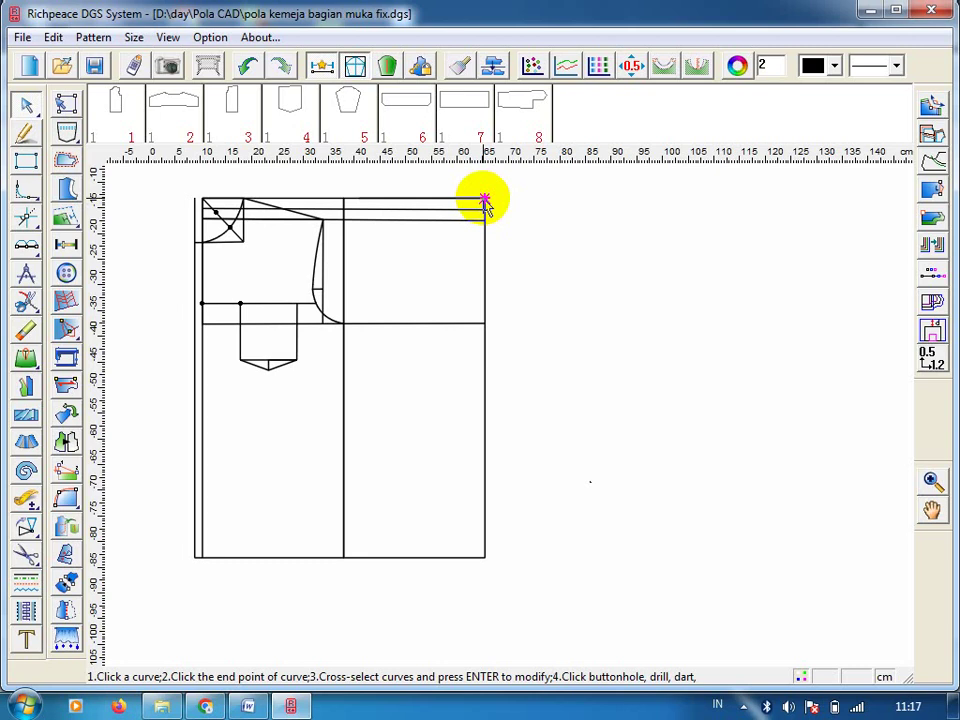
- Draw a 2 cm line rising from the draft's top-right corner with the Intelligent pen
click(343, 199)
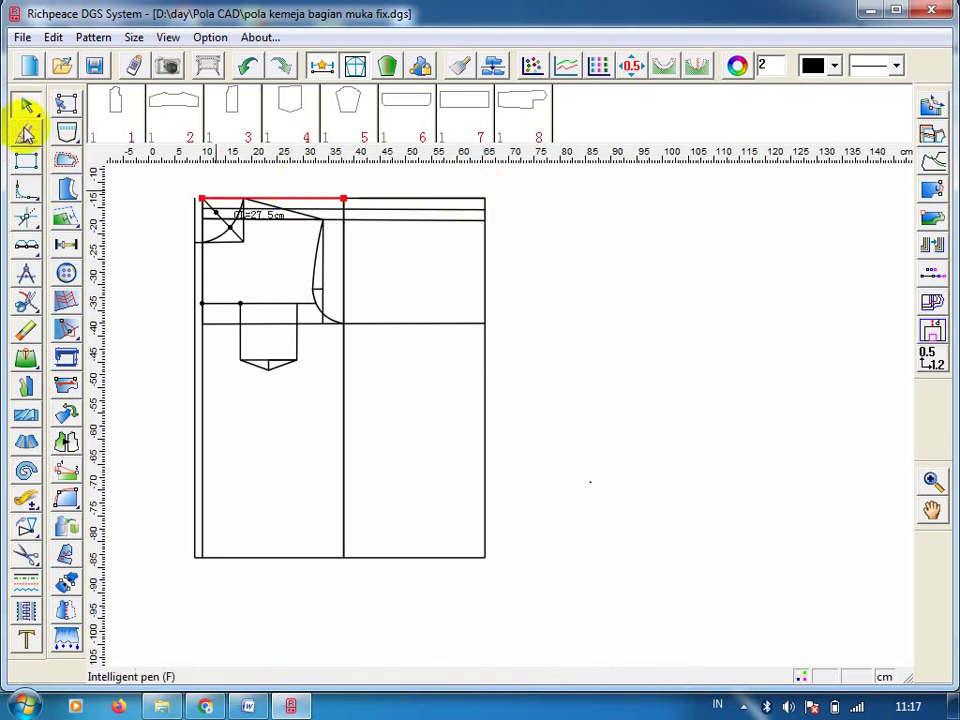
click(27, 137)
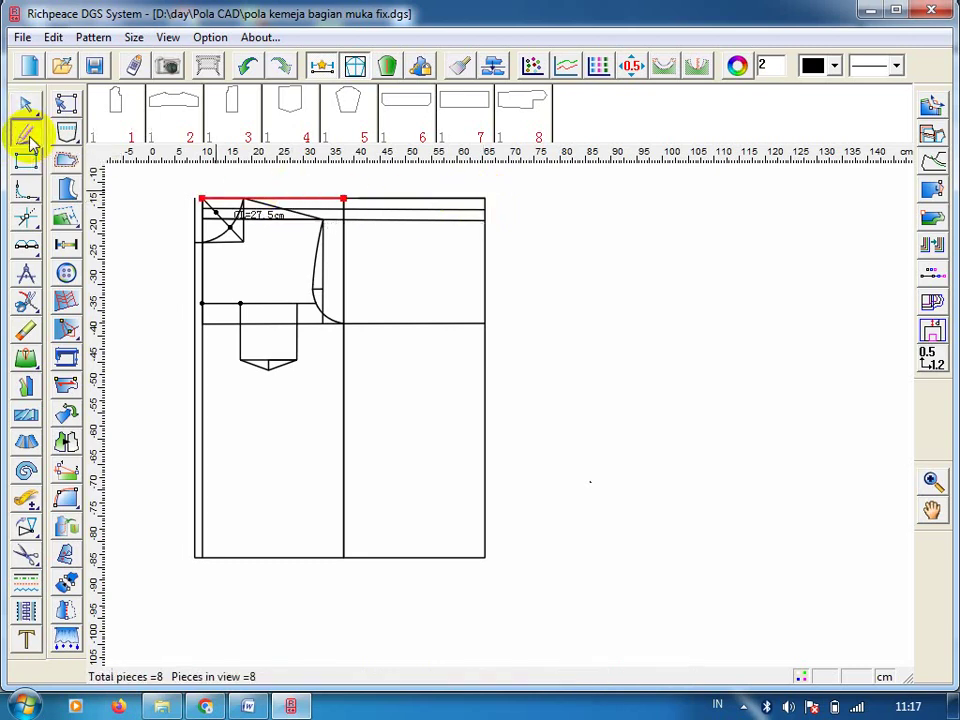
click(485, 198)
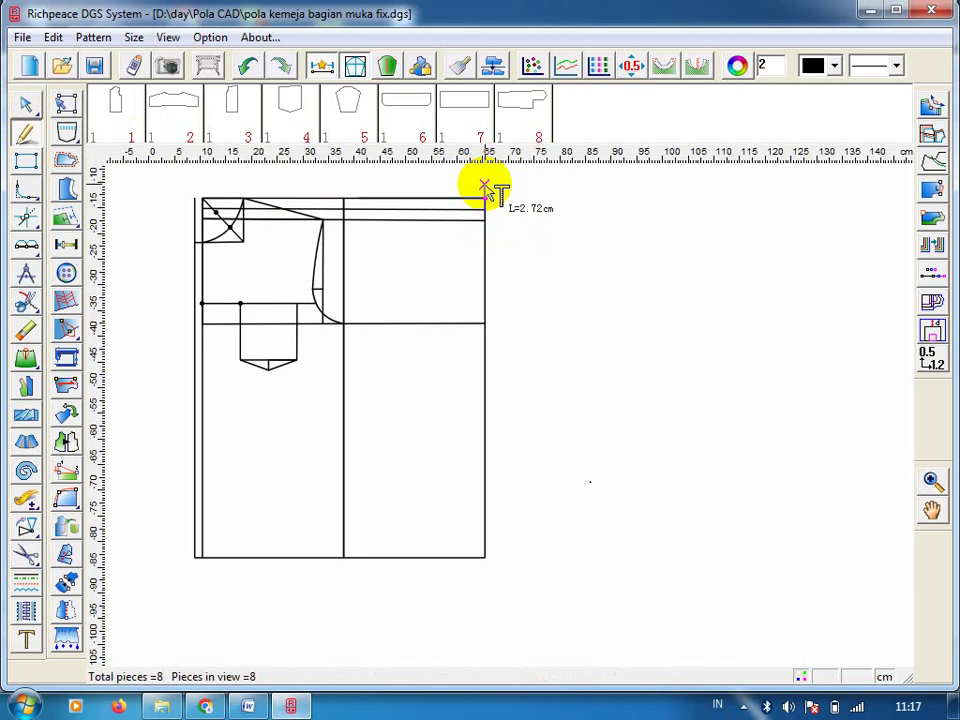
key(Return)
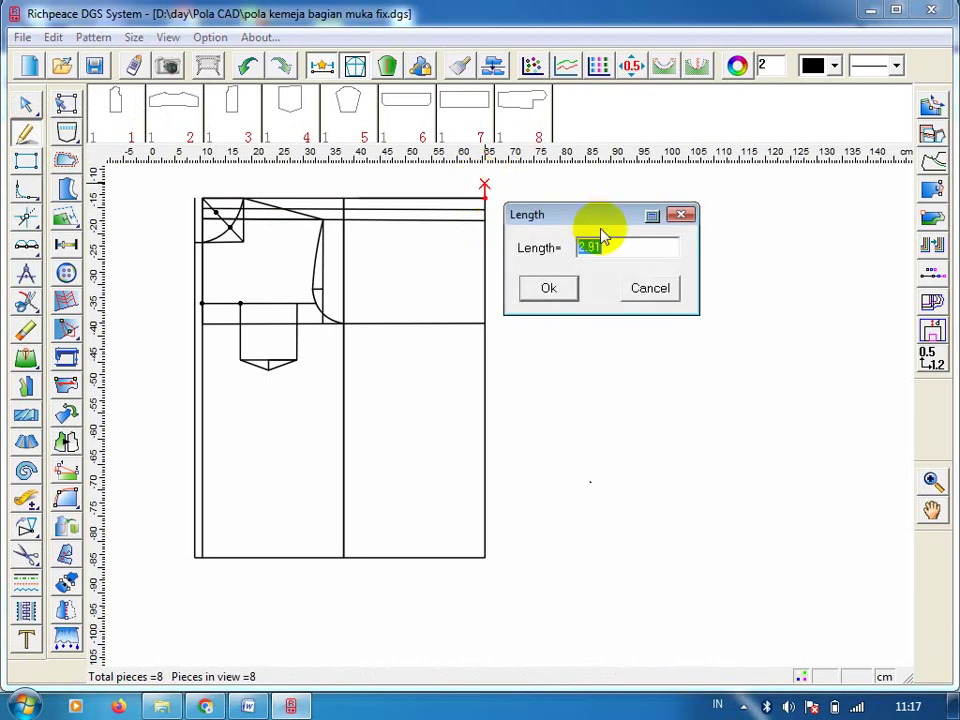
text(2)
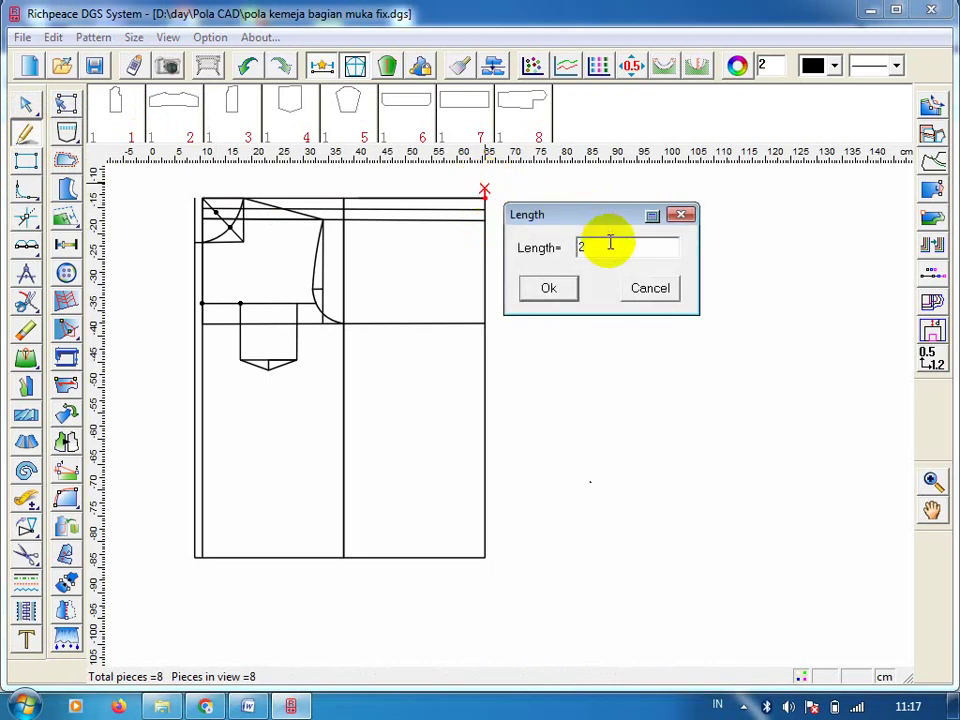
click(552, 288)
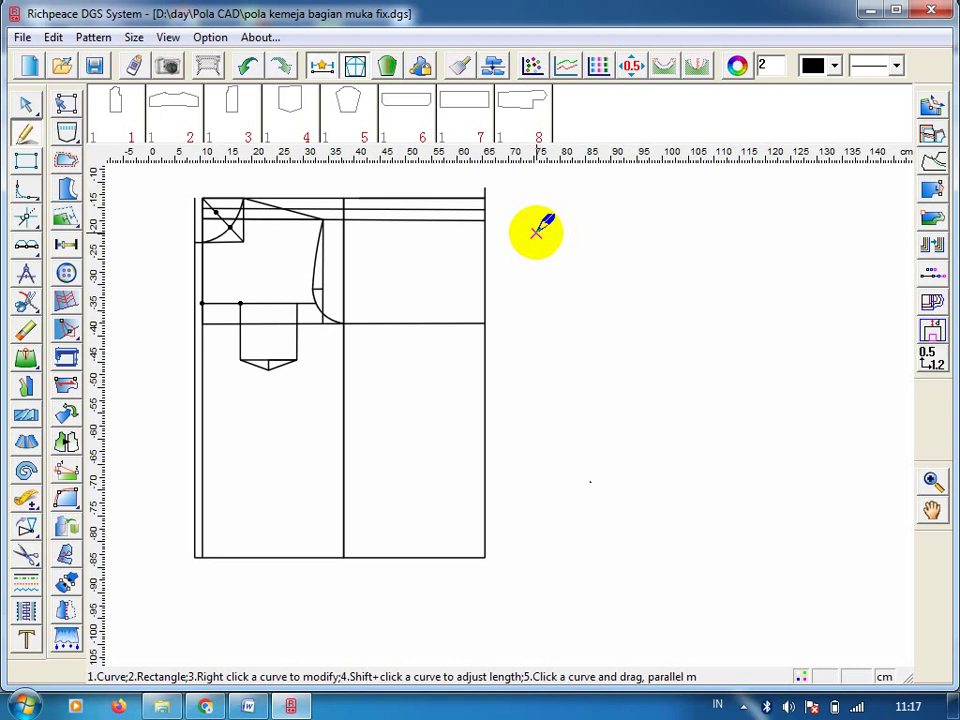
click(485, 188)
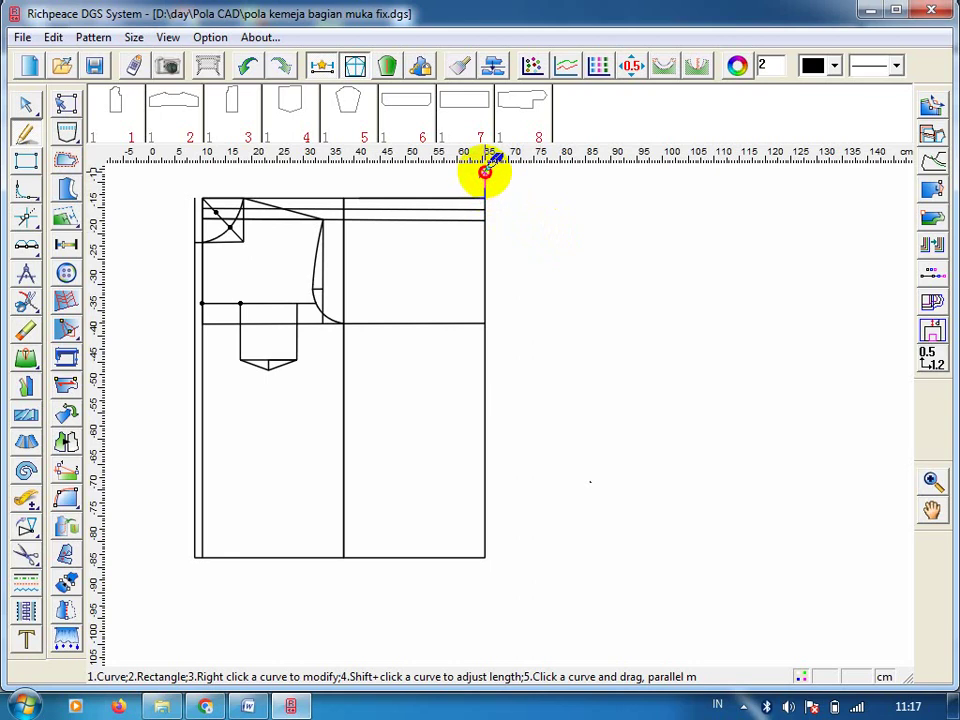
- Redraw the upright line above the top-right corner at an exact length of 4 cm
right_click(490, 176)
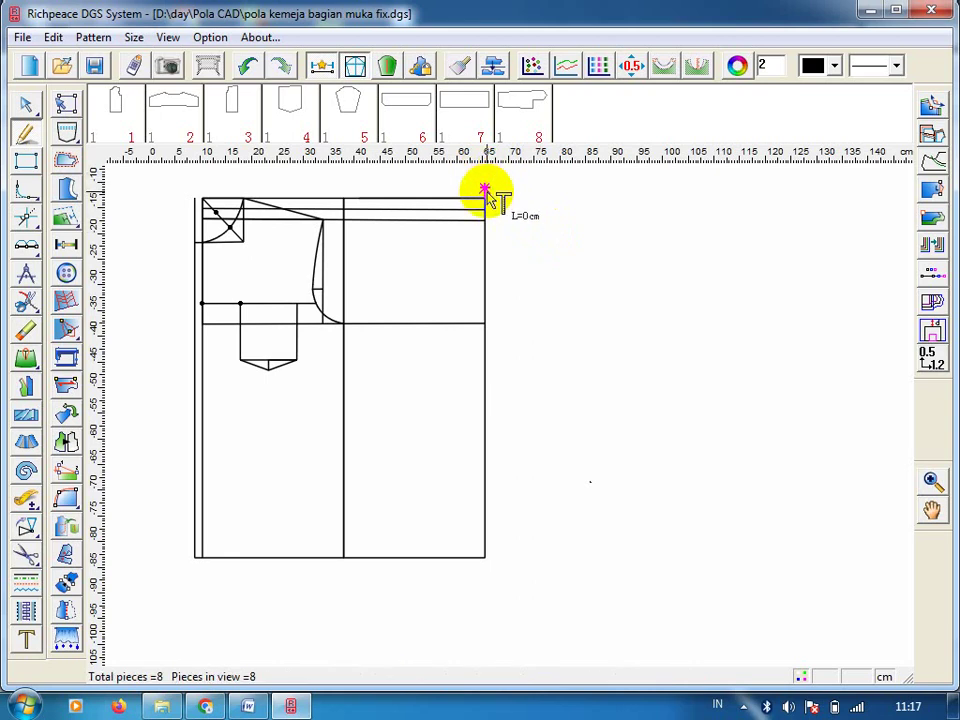
click(485, 193)
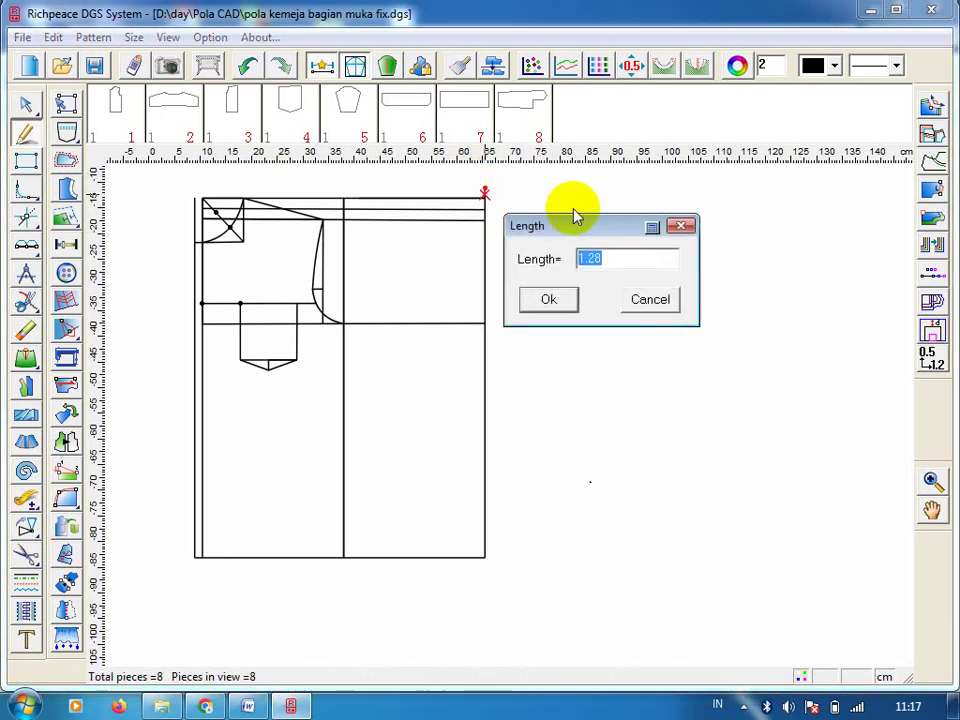
click(681, 225)
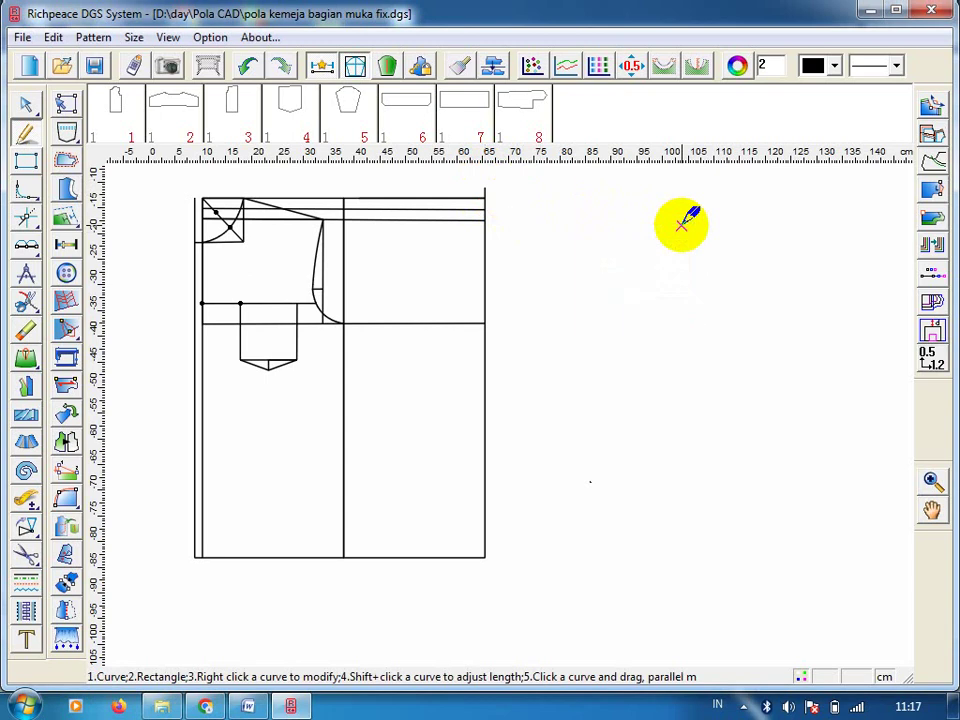
click(489, 177)
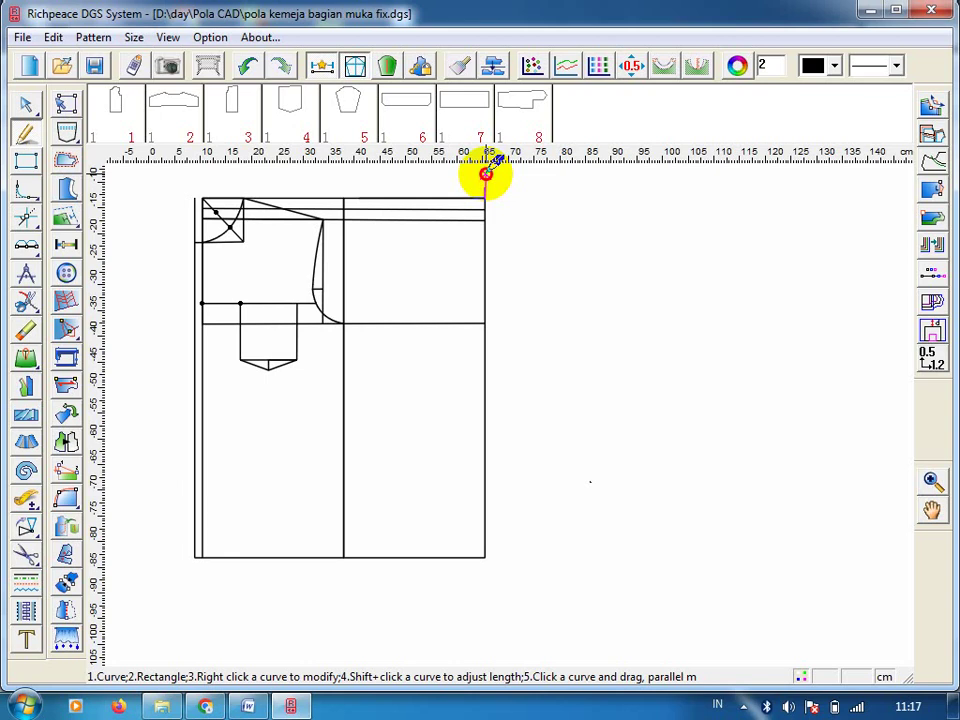
click(486, 174)
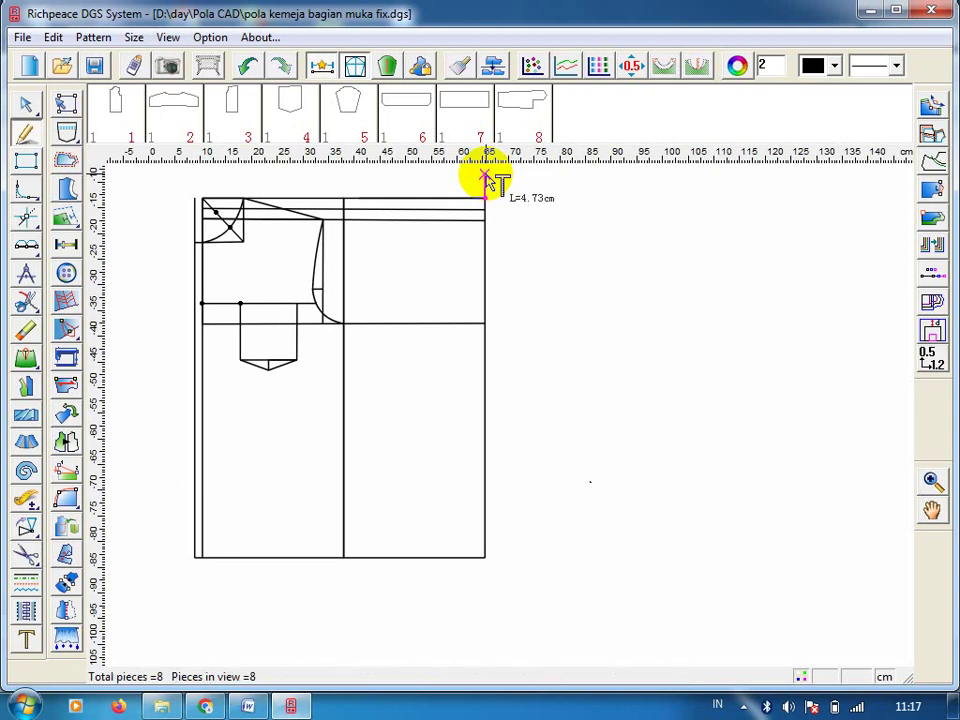
click(485, 176)
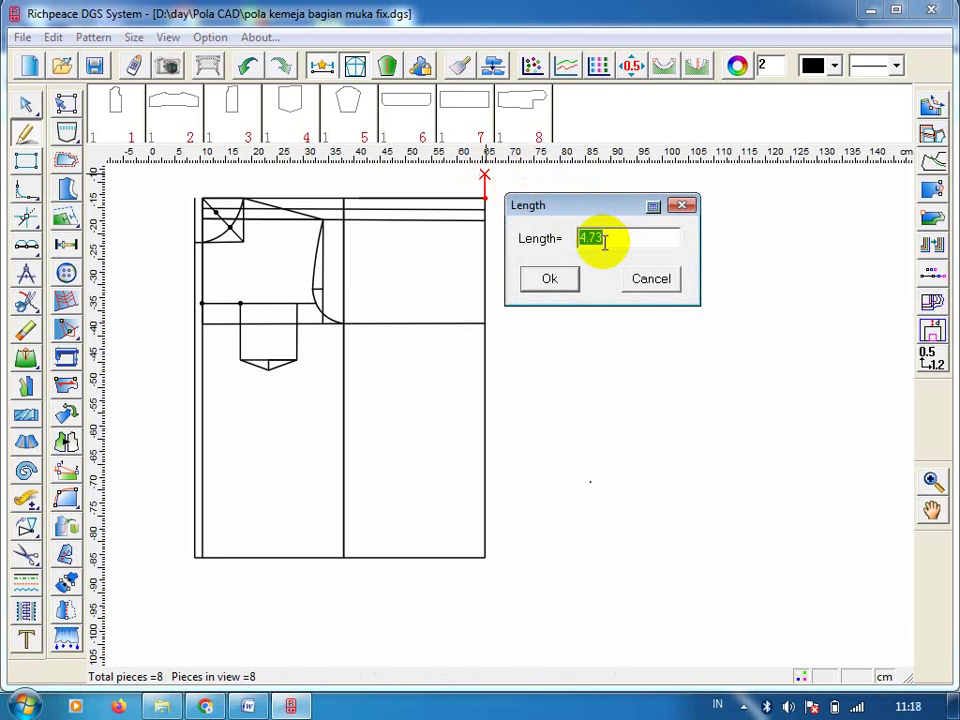
key(BackSpace)
text(4)
click(562, 279)
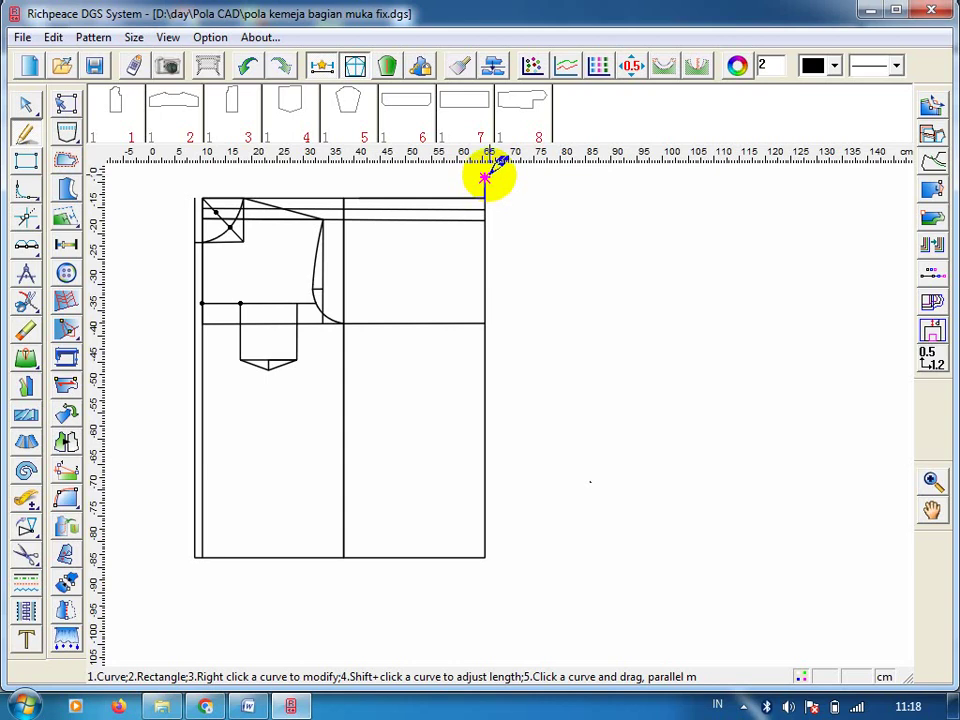
- Draw a short horizontal line running left from the top of the 4 cm upright line
drag(485, 177, 439, 177)
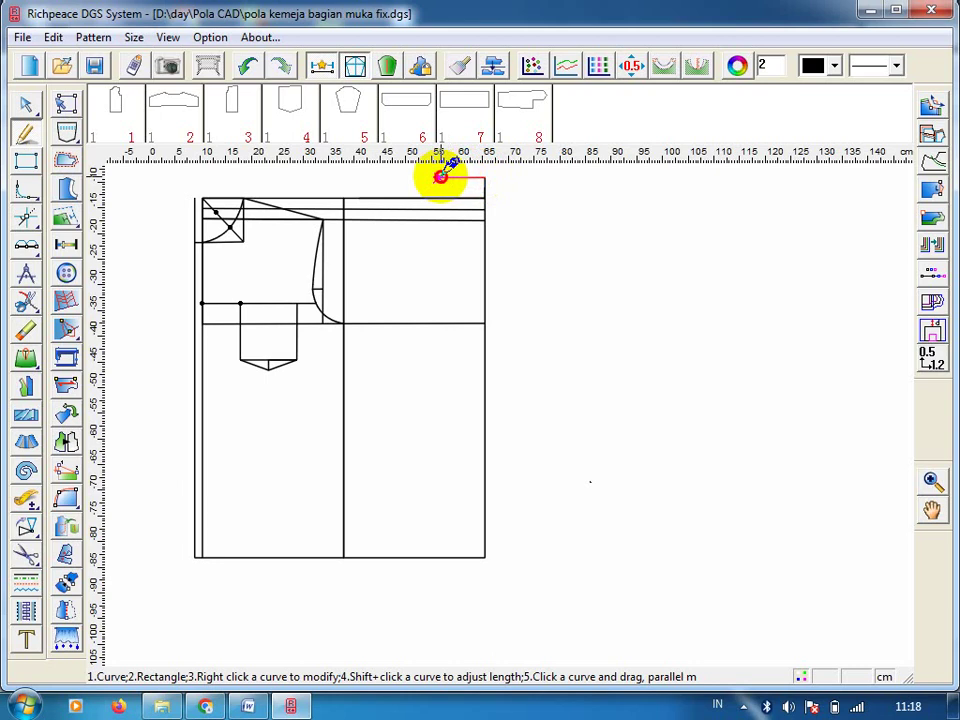
click(440, 177)
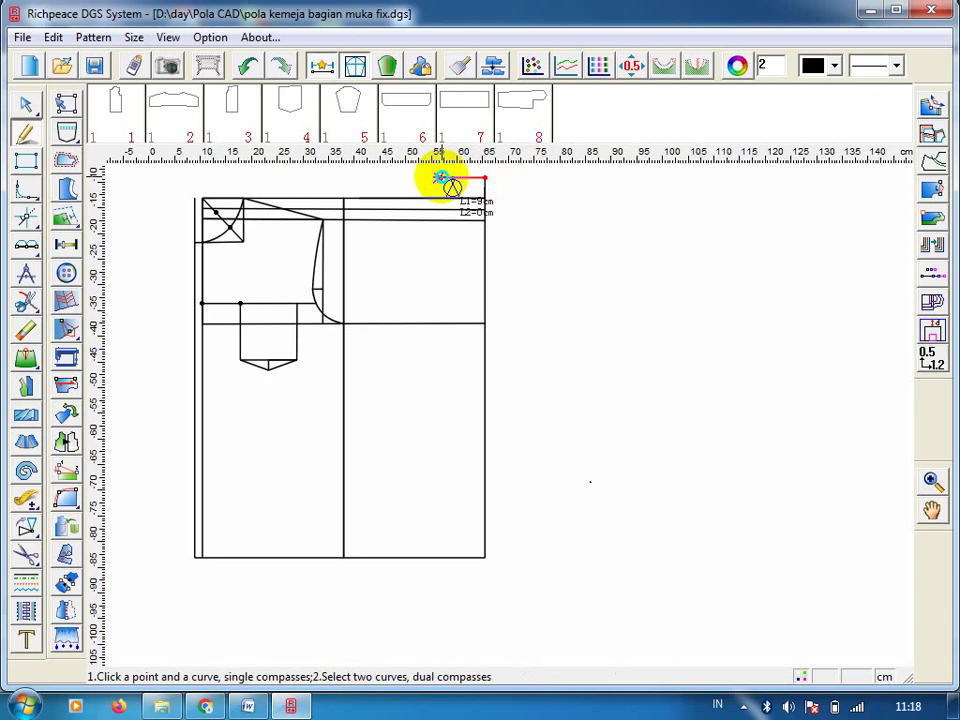
right_click(440, 177)
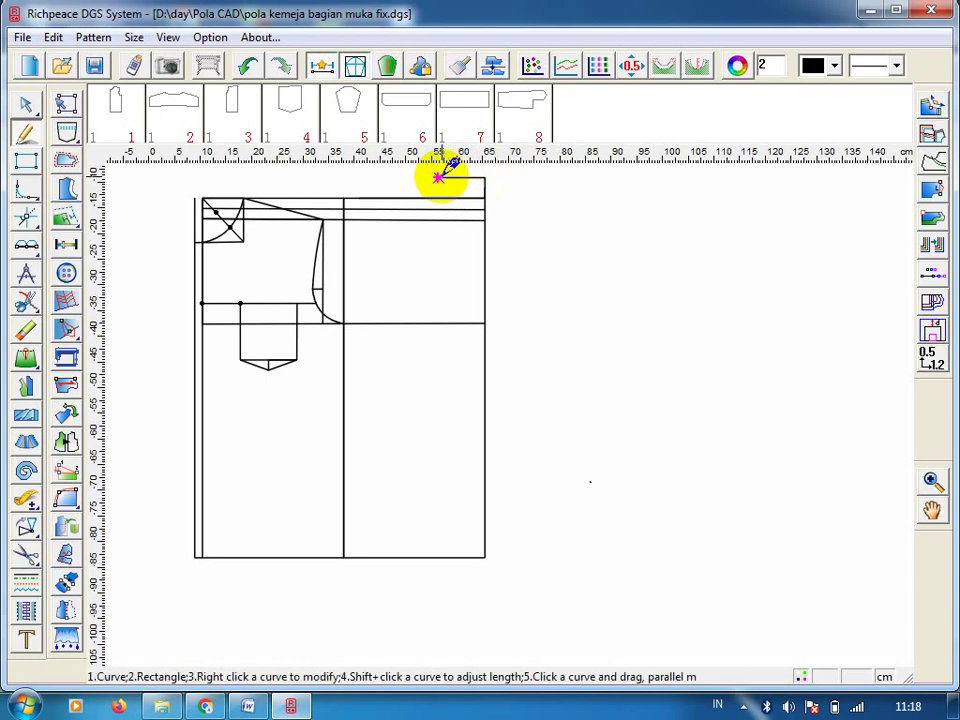
click(441, 177)
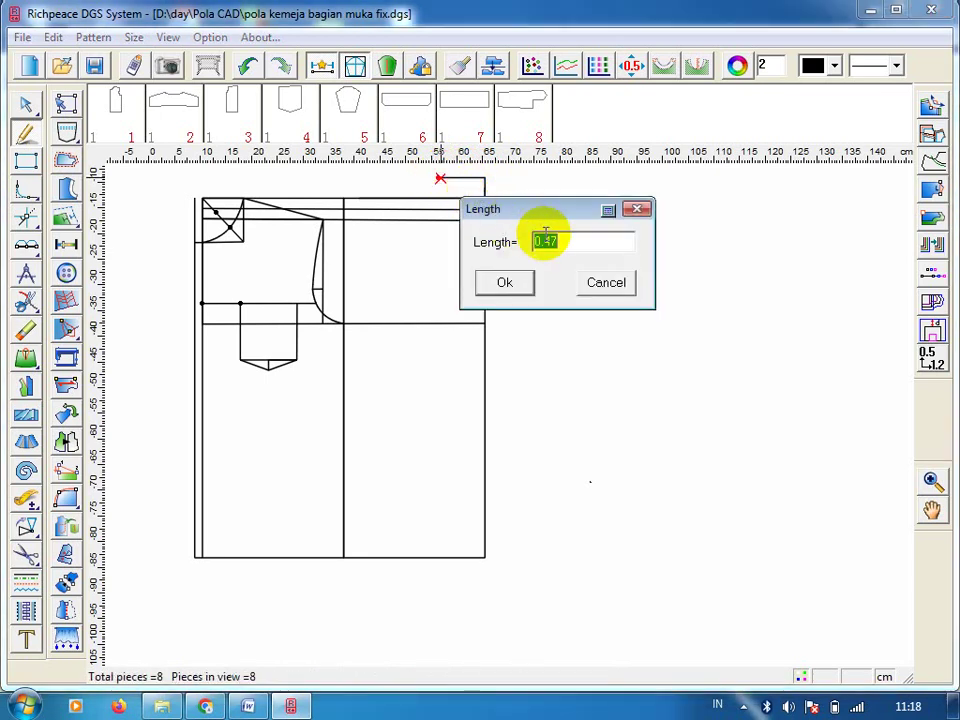
click(560, 186)
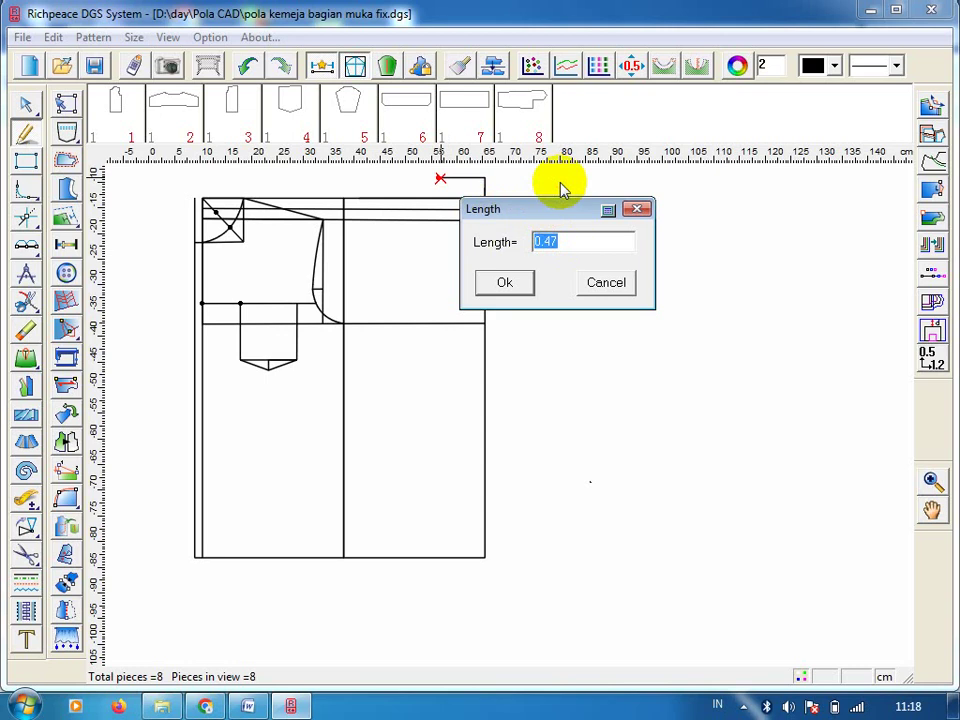
click(637, 209)
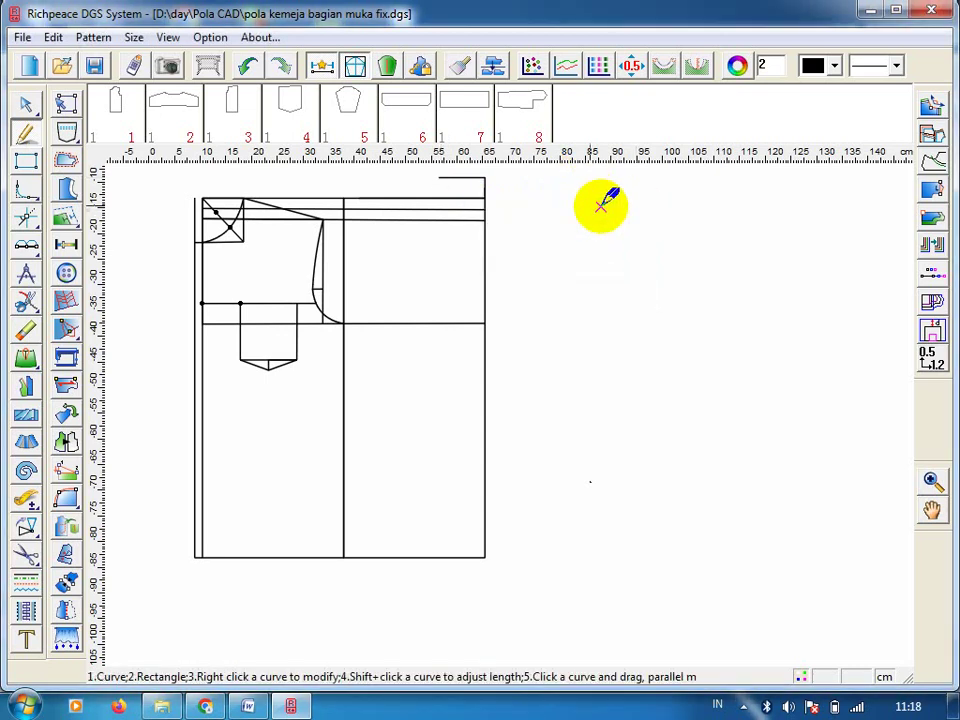
click(463, 181)
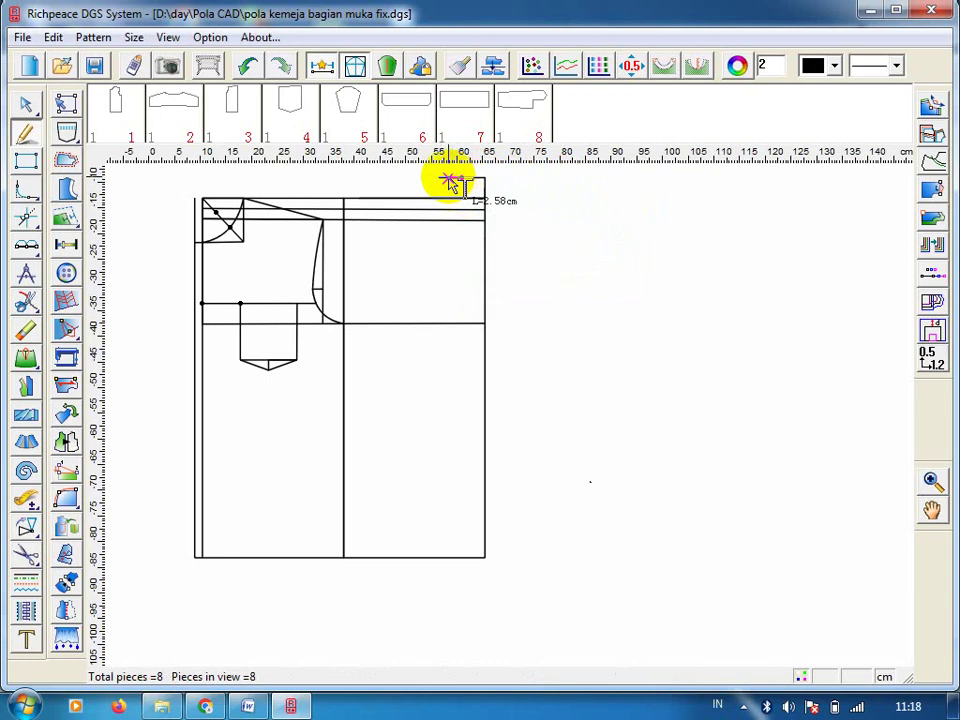
click(17, 107)
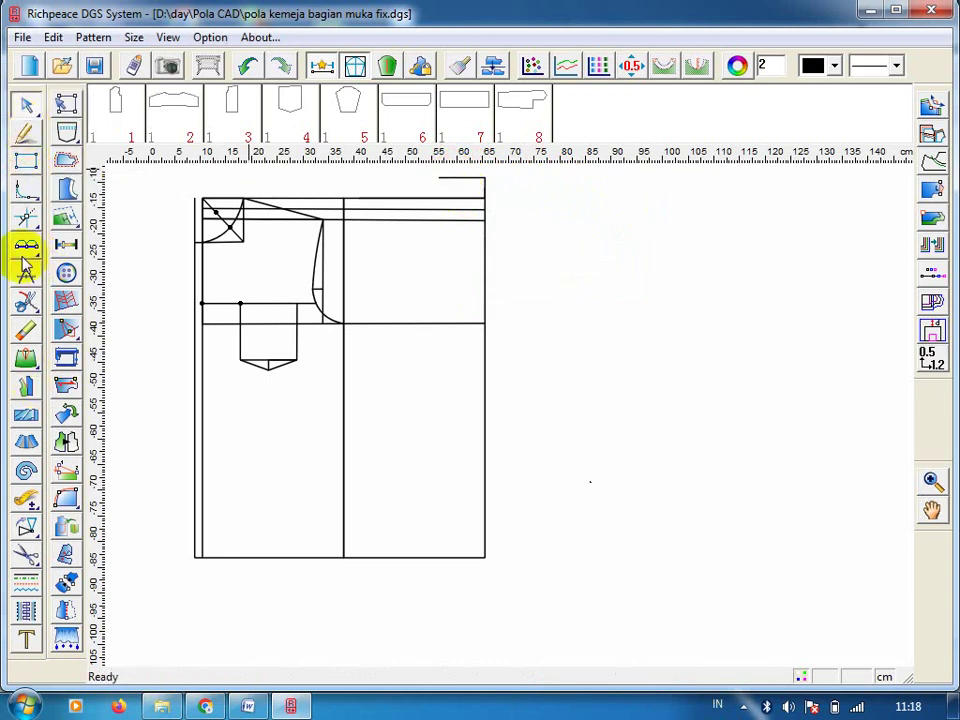
- Delete the short top line and redraw it as an 8 cm segment in from the top-right corner
click(26, 332)
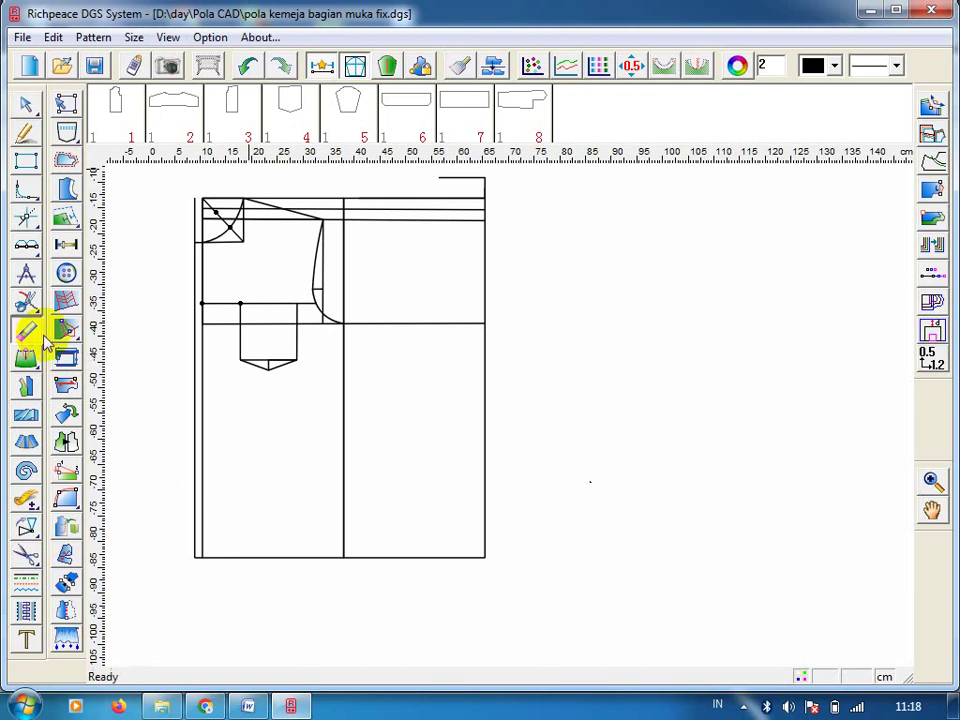
click(459, 177)
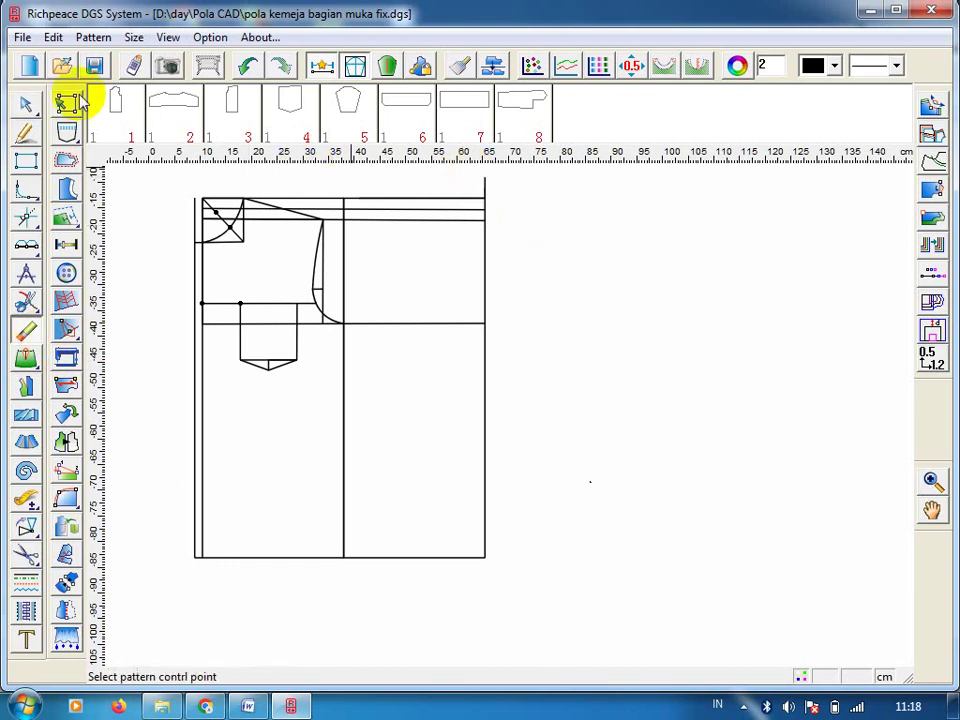
click(24, 136)
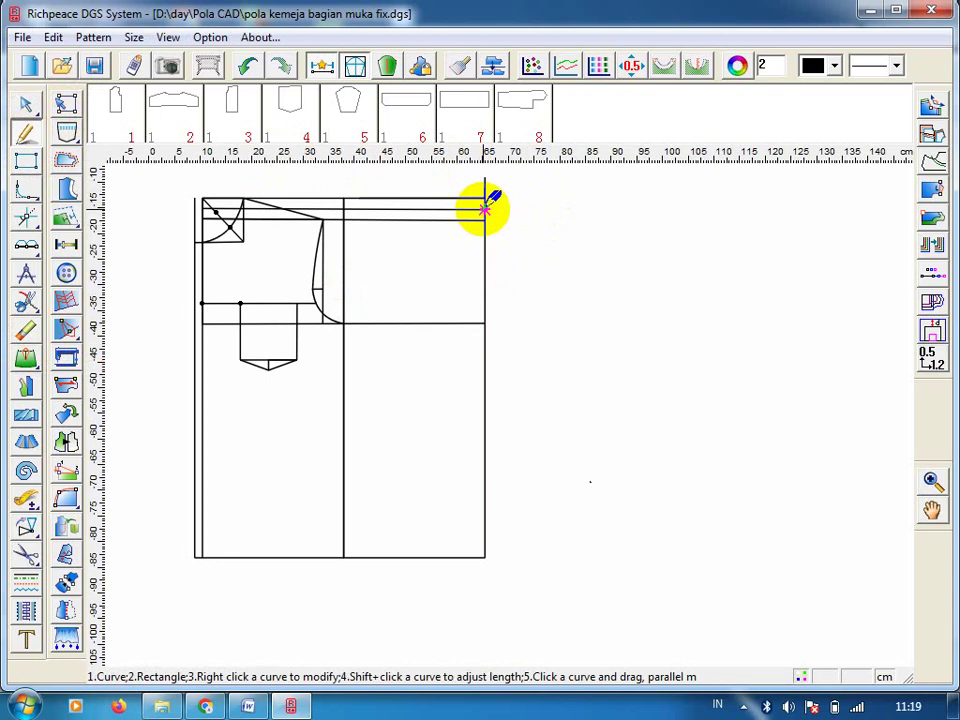
click(485, 199)
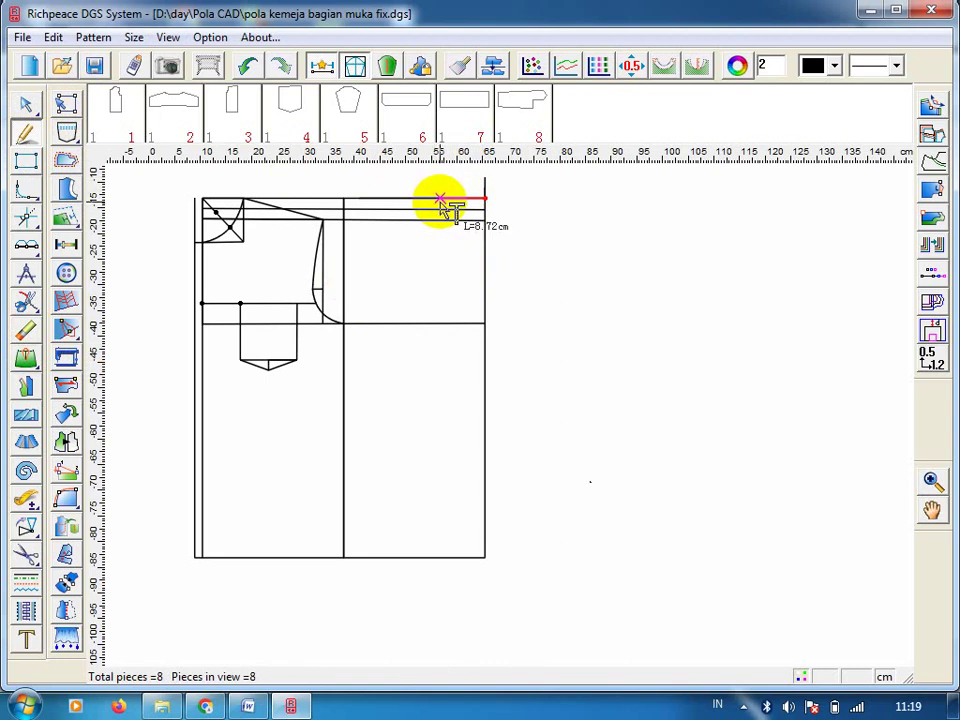
click(441, 201)
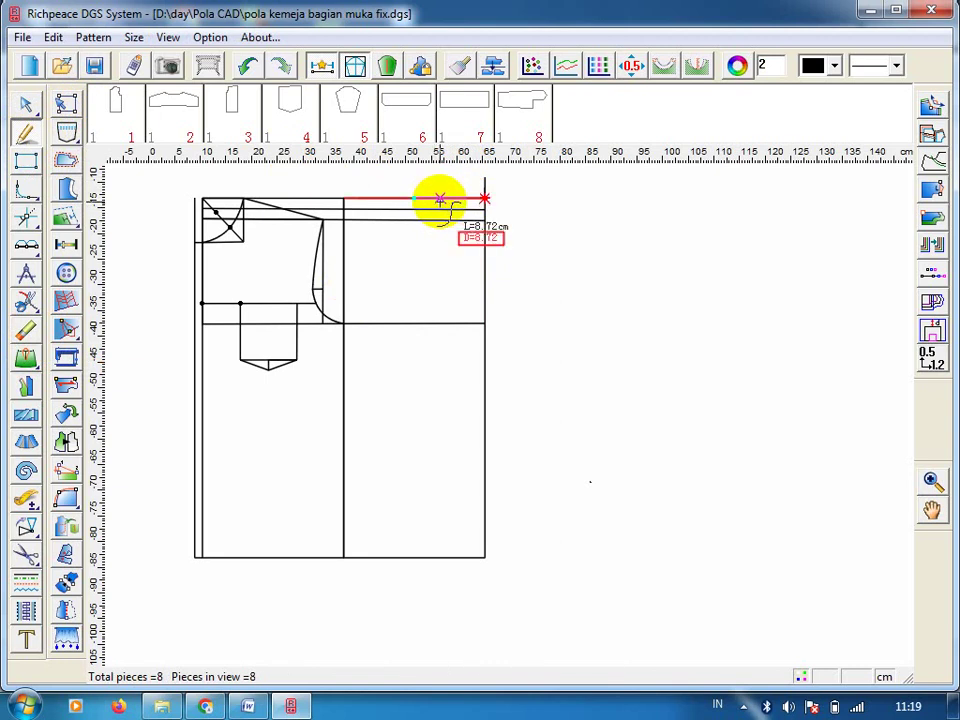
key(Return)
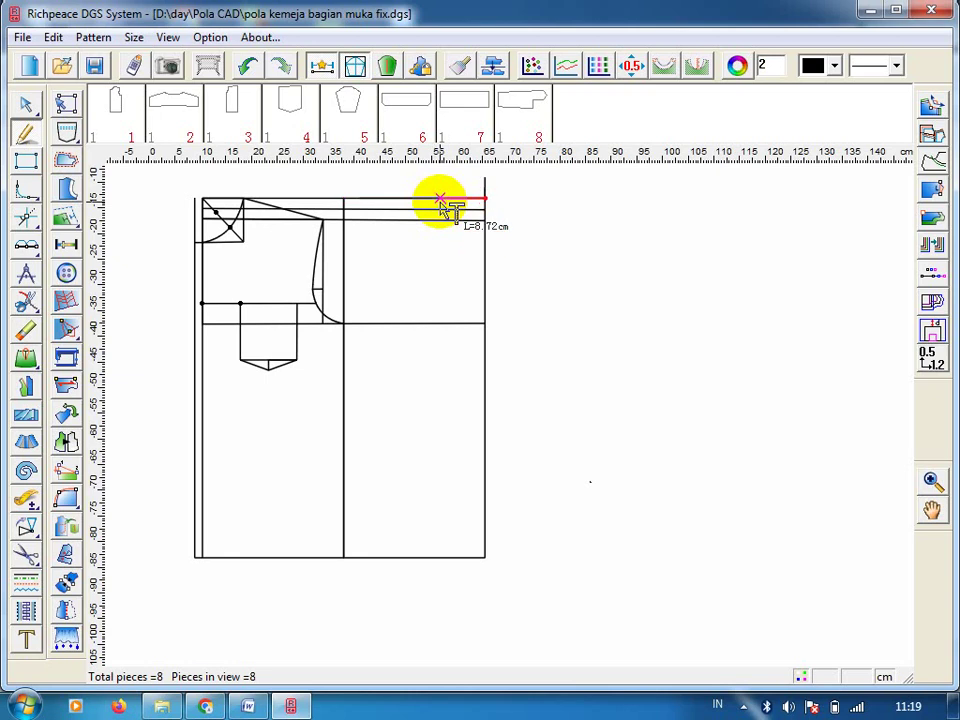
click(441, 201)
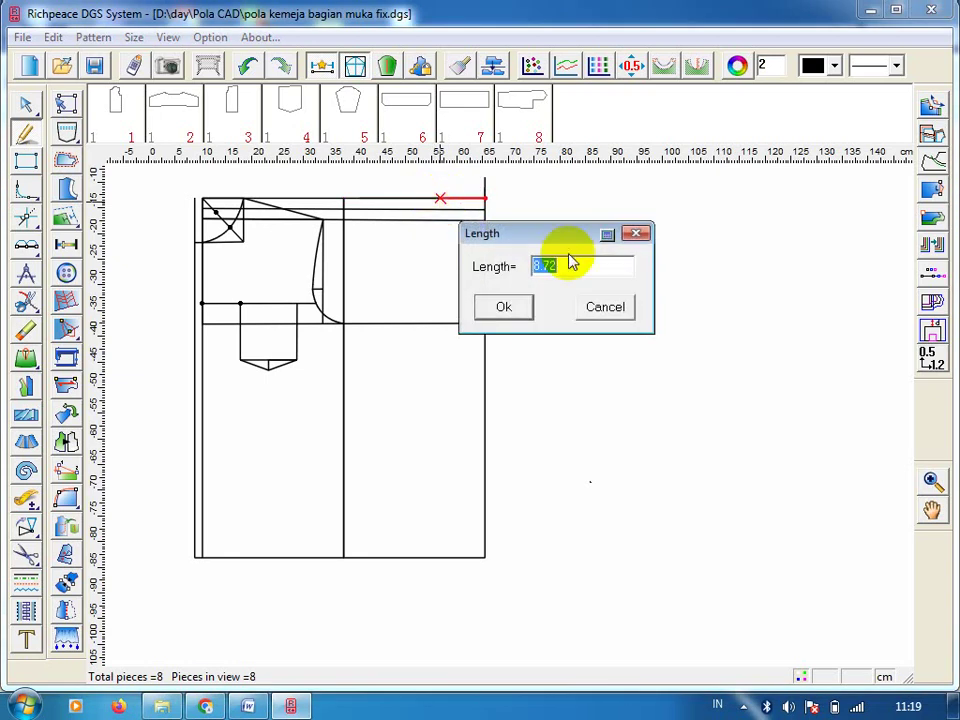
text(8)
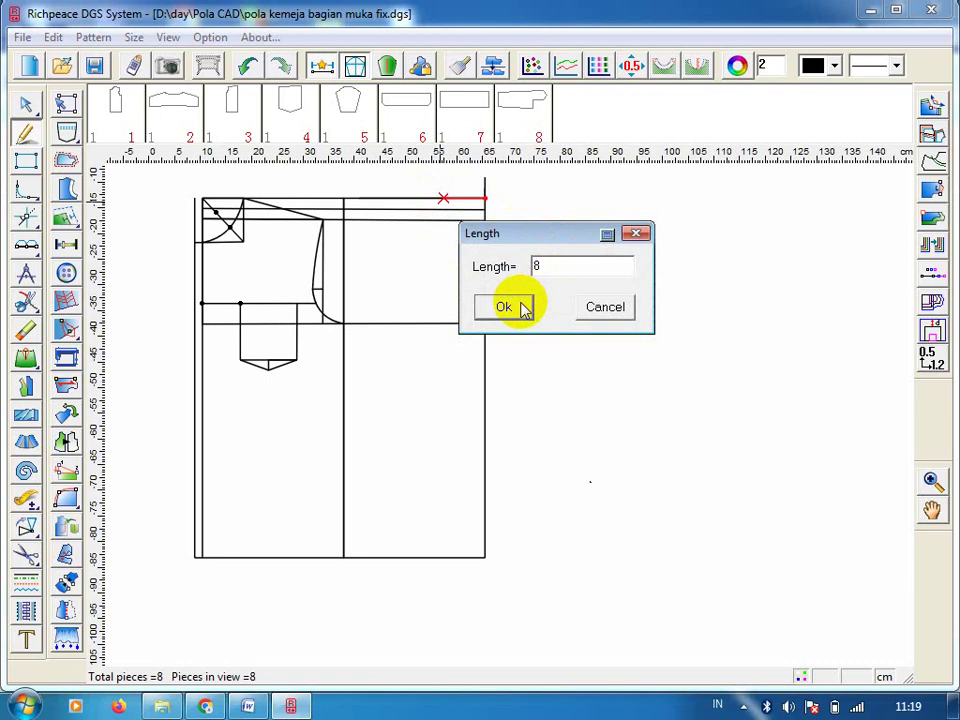
click(519, 305)
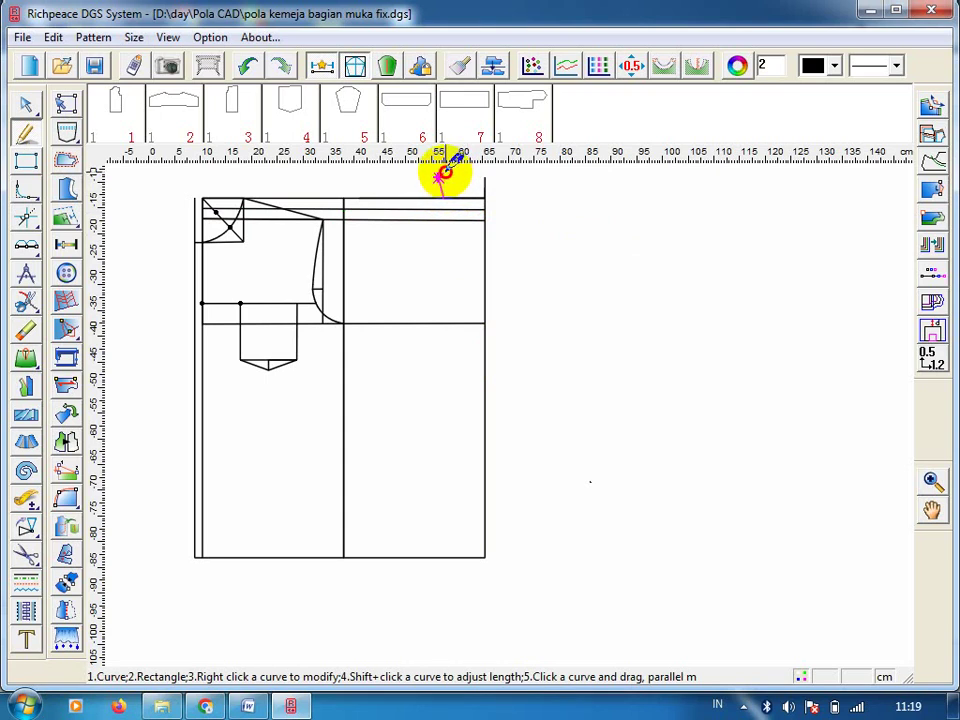
- Add an upright line at the 8 cm mark and a top edge, forming a small box above the corner
click(441, 176)
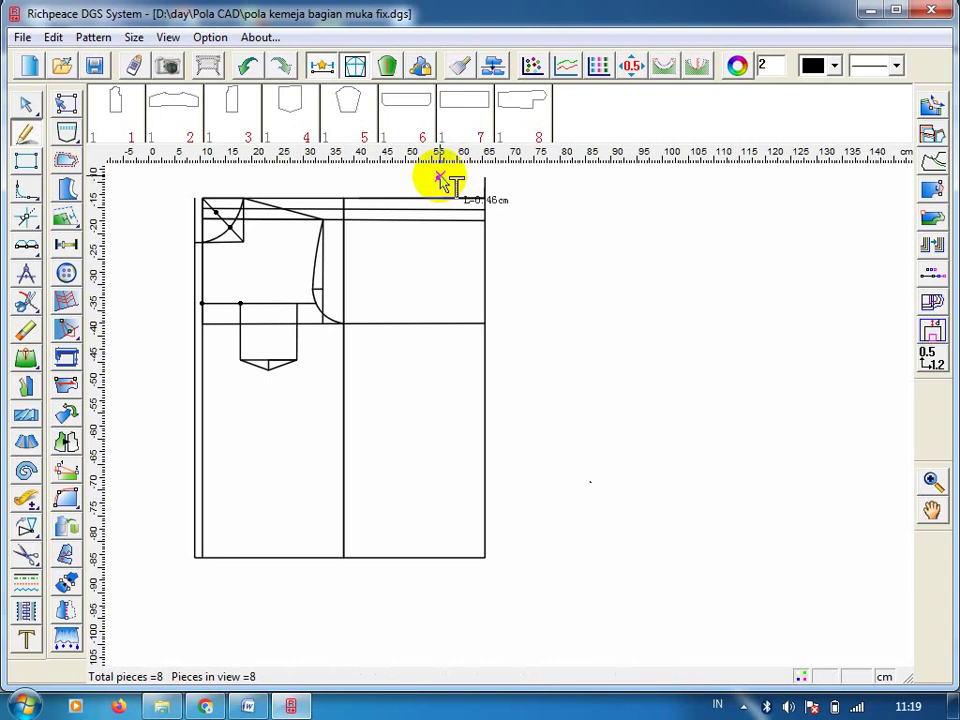
right_click(441, 190)
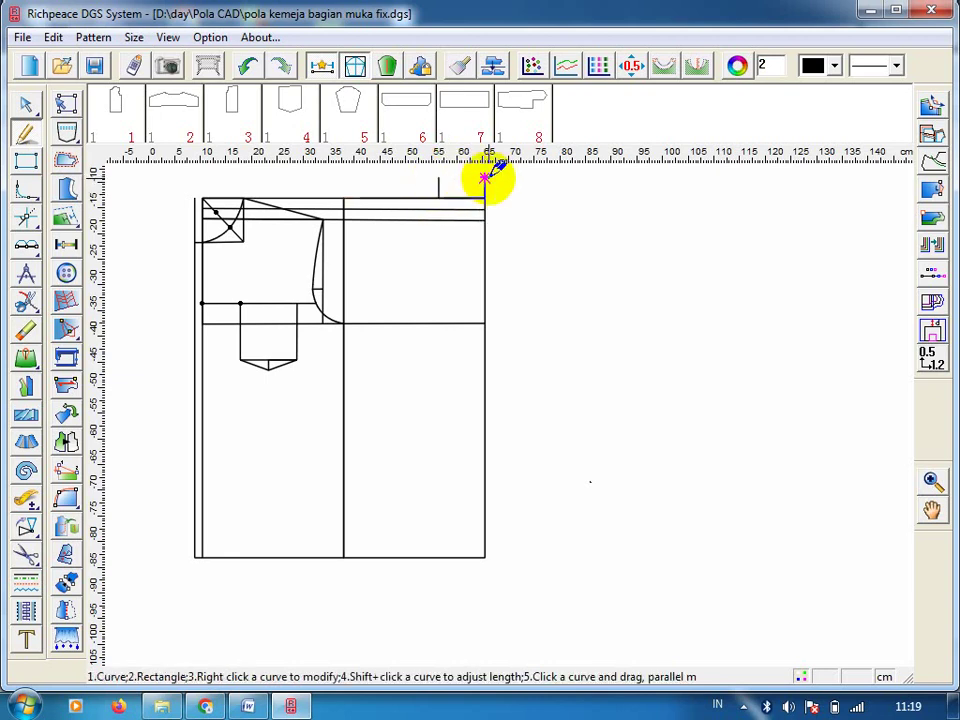
drag(485, 177, 440, 178)
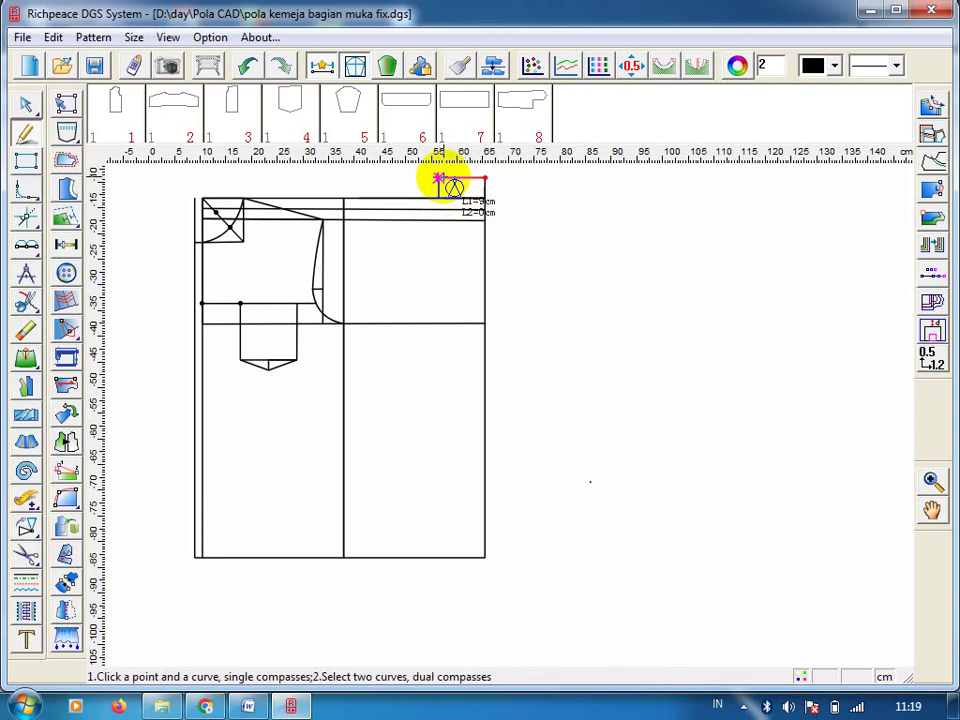
right_click(441, 178)
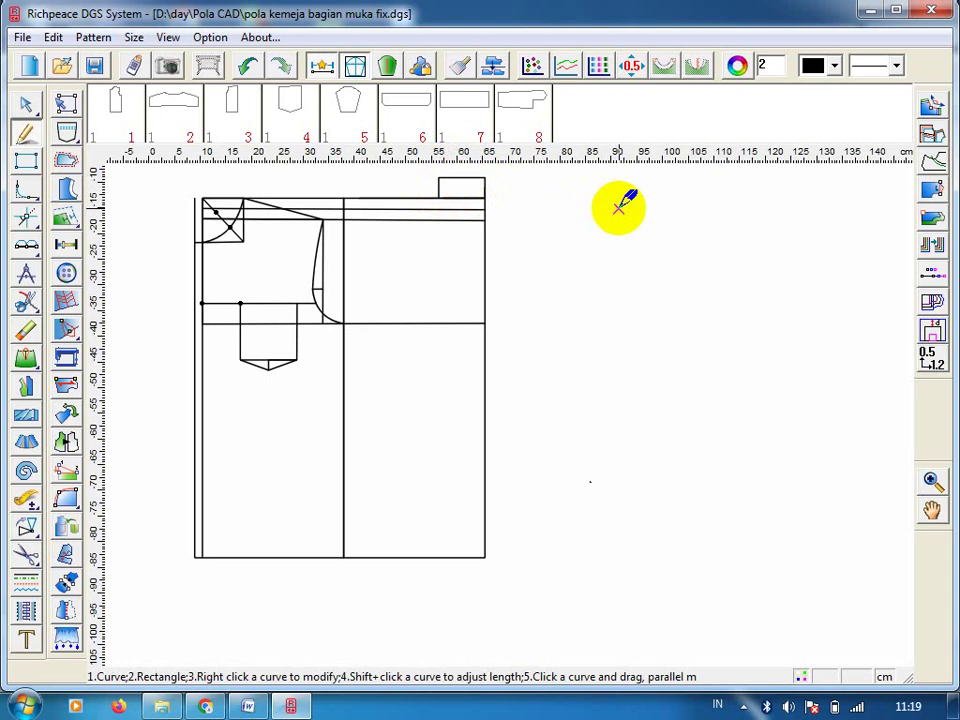
click(27, 103)
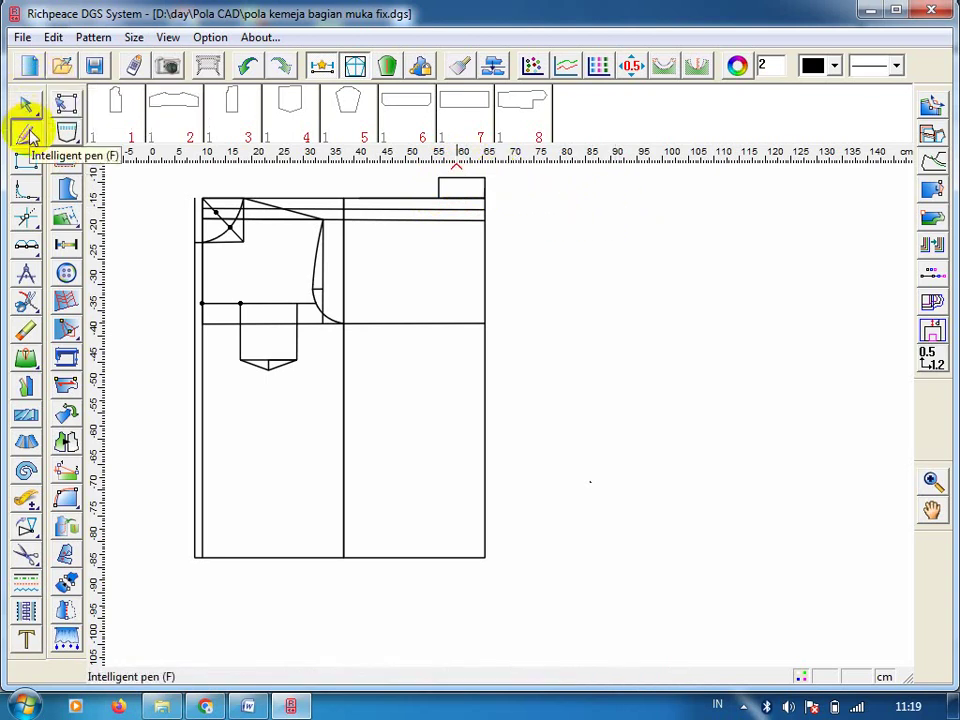
- Start a line at the small box's top-left corner with a 1 cm exact length
click(28, 131)
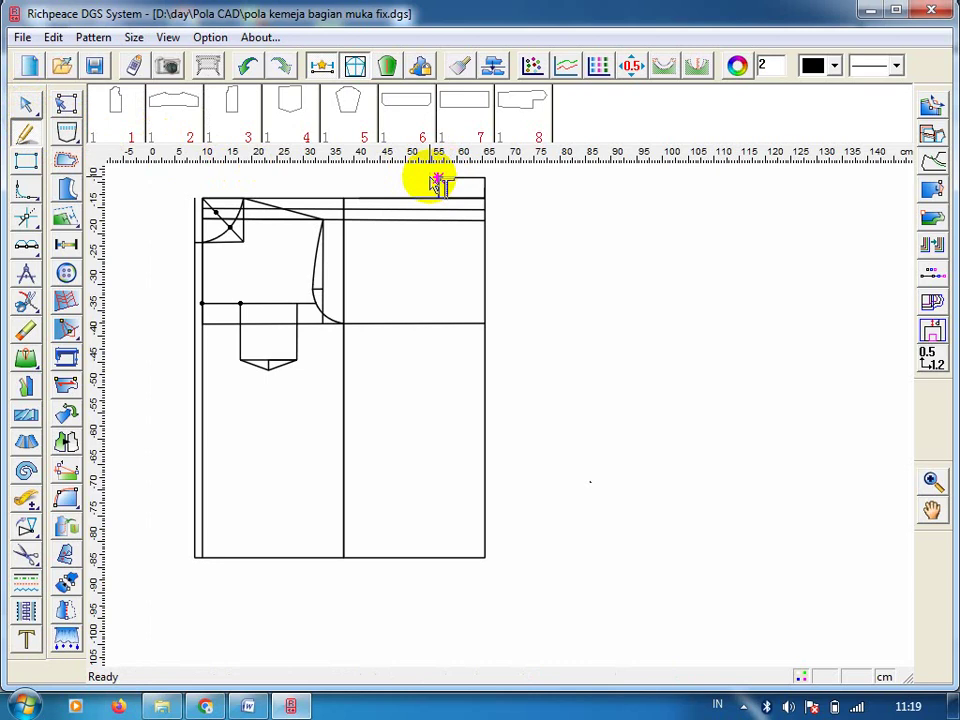
click(435, 177)
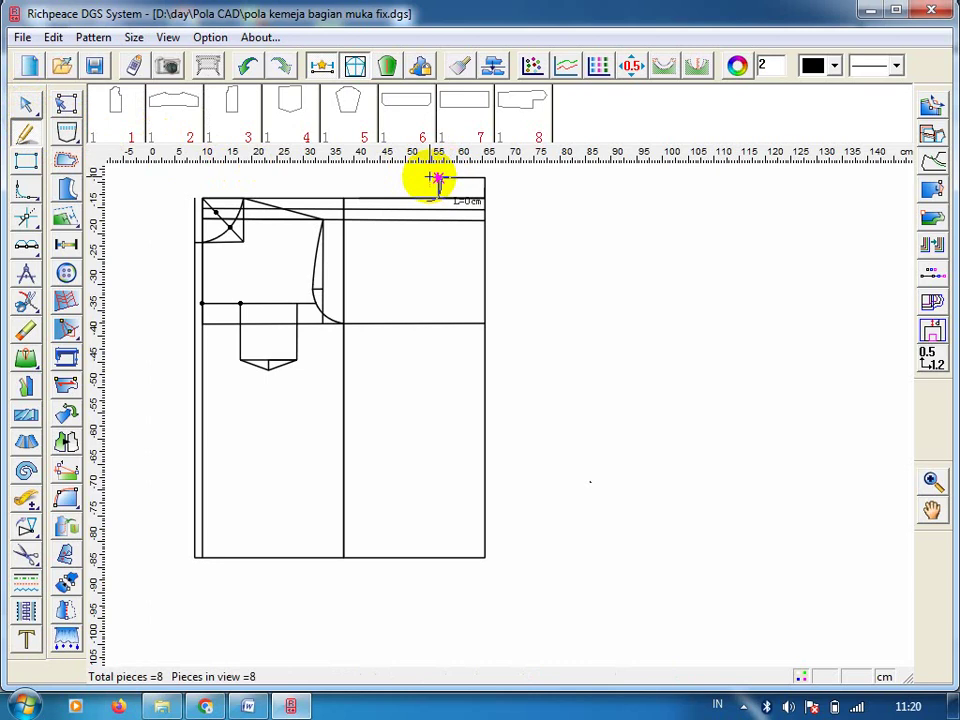
right_click(436, 177)
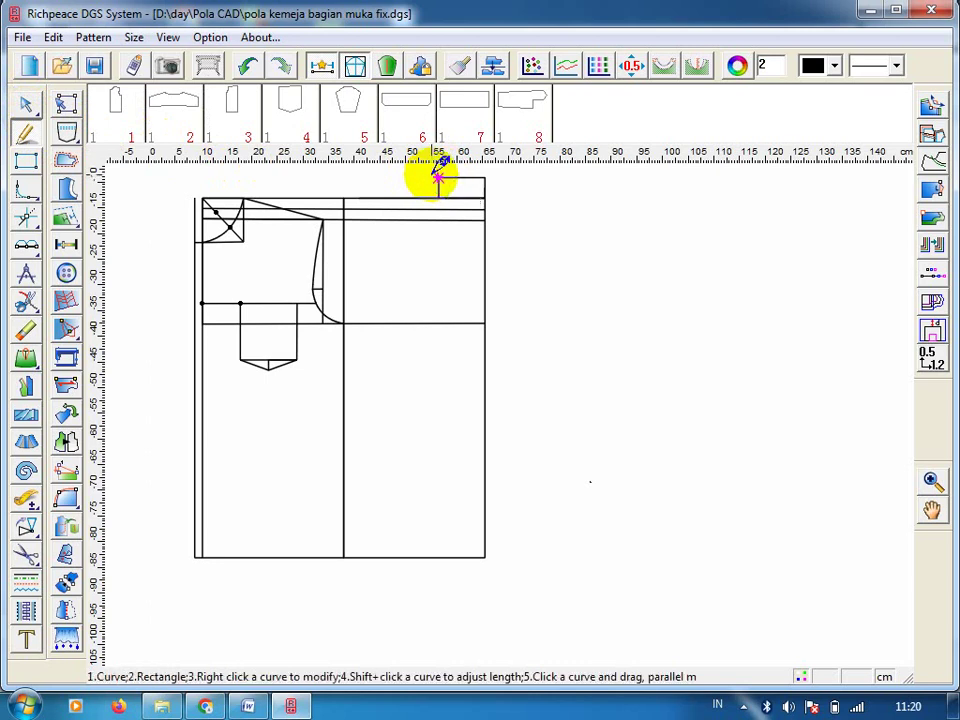
click(437, 177)
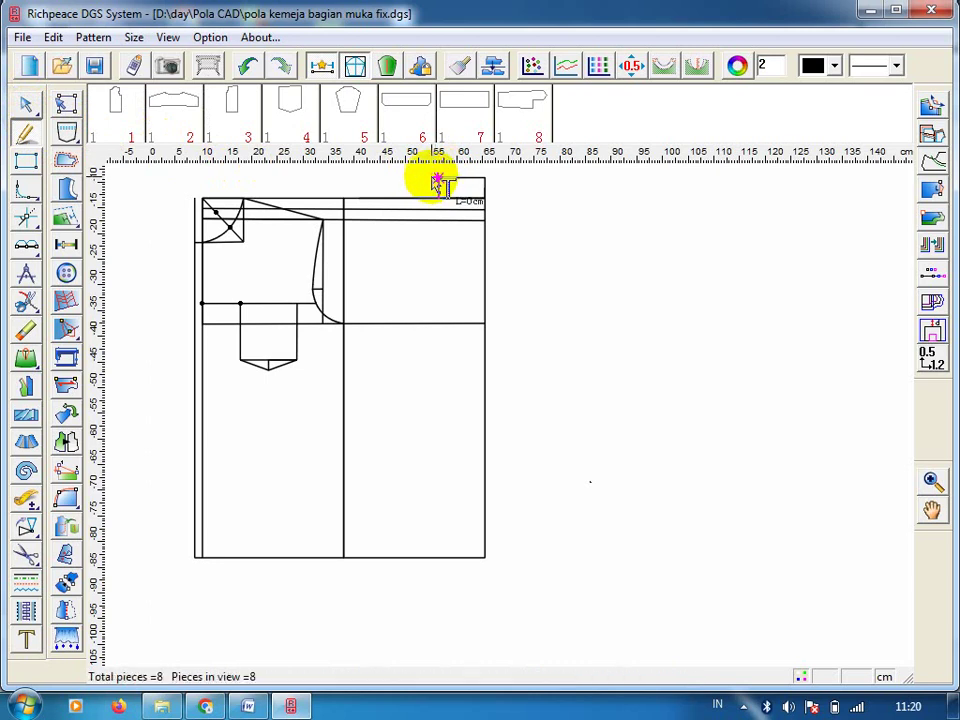
right_click(437, 177)
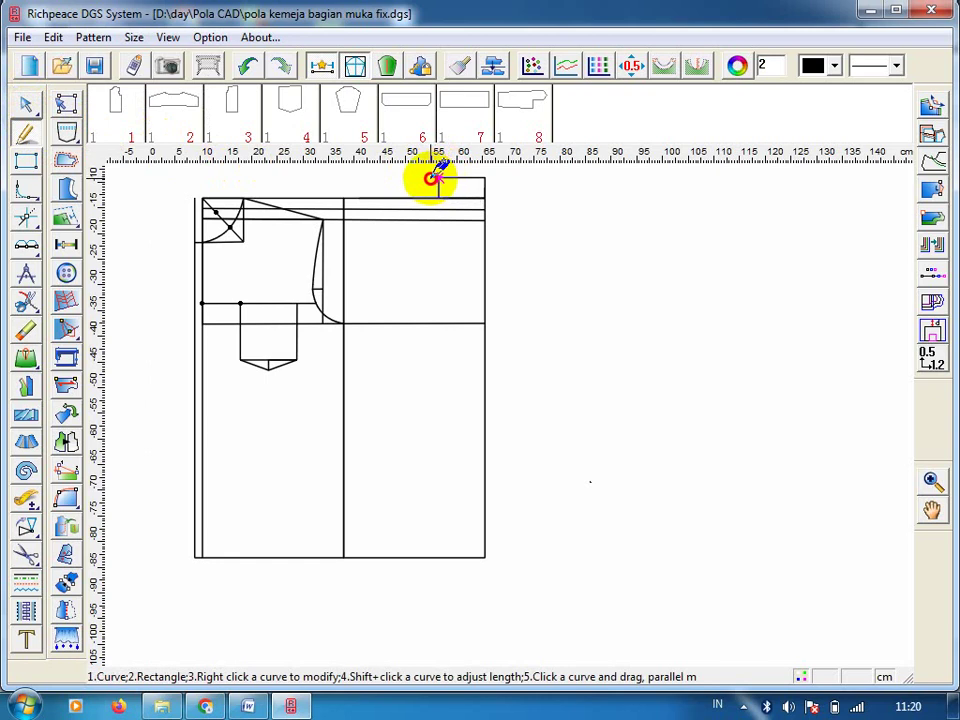
click(437, 180)
click(437, 180)
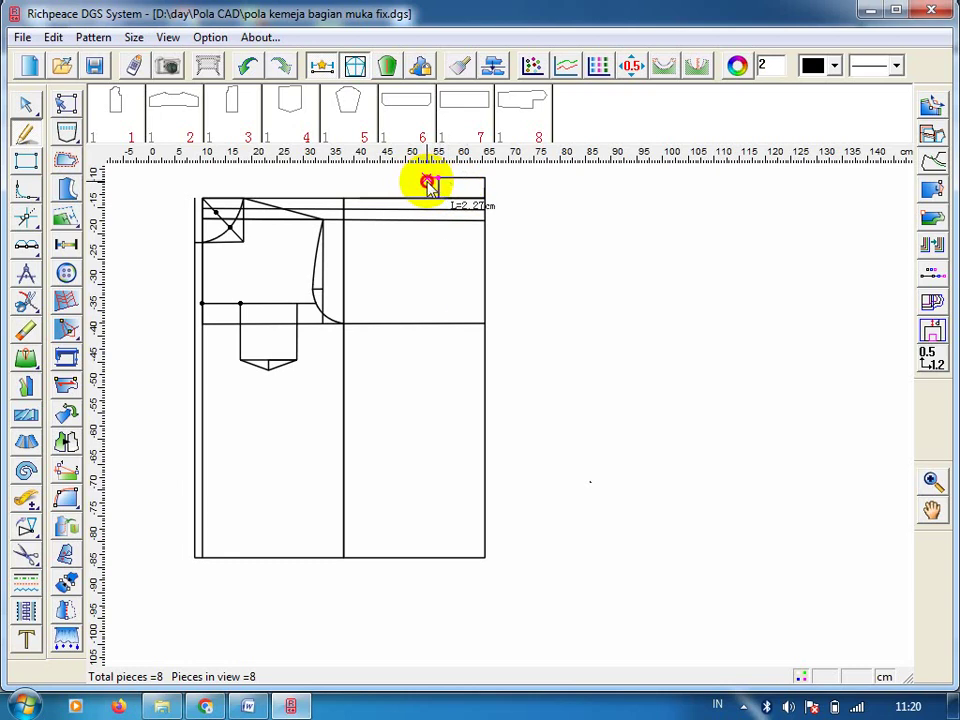
click(430, 185)
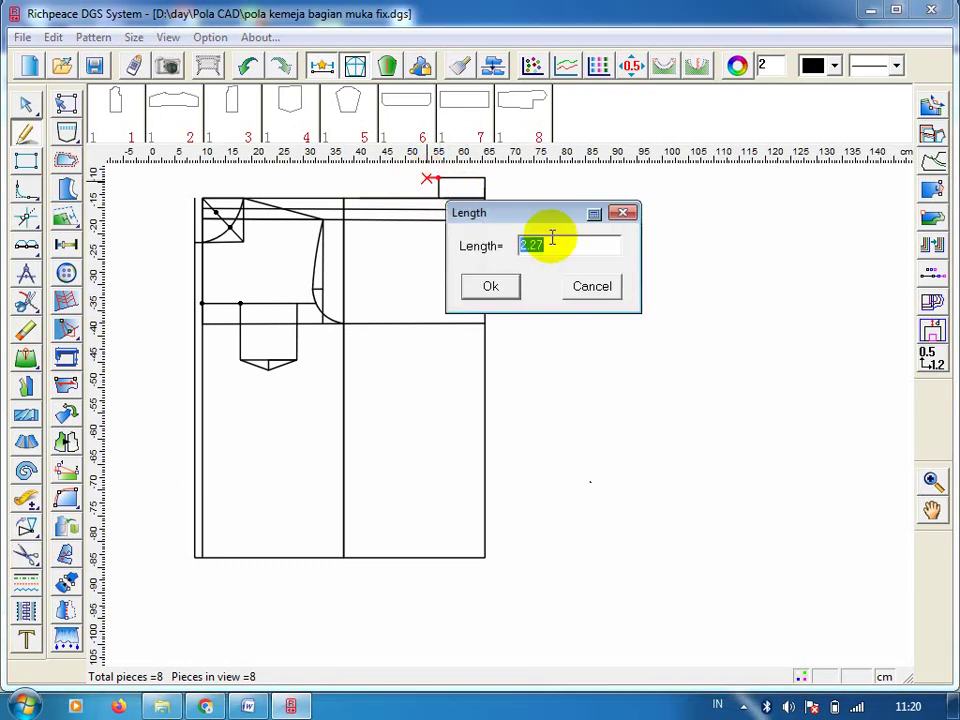
text(1)
click(505, 285)
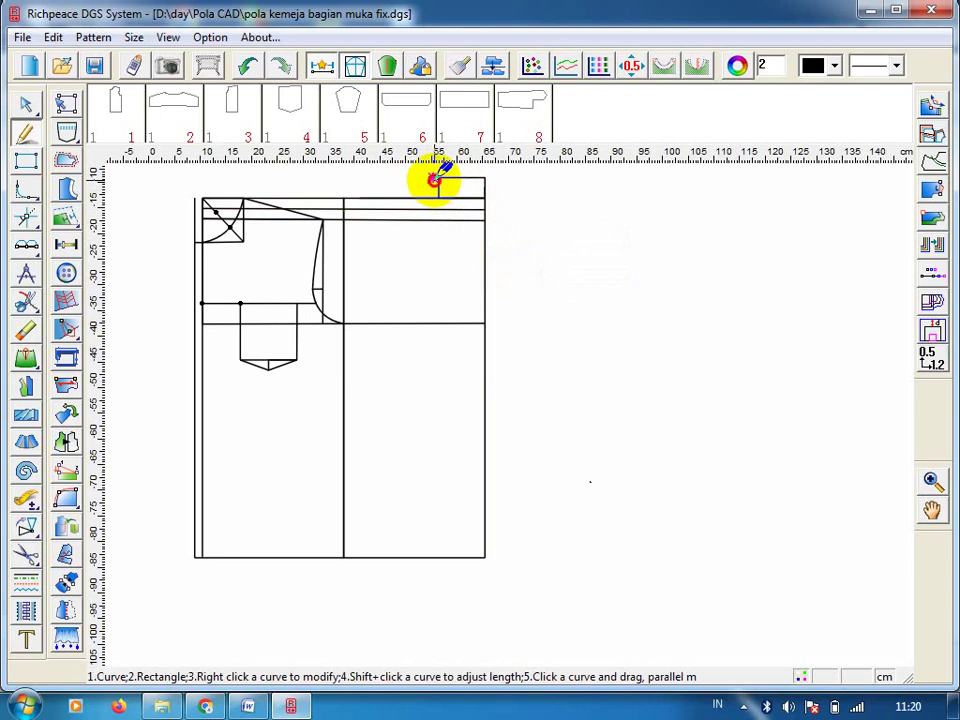
- Draw the shoulder diagonal from the box's top-left to lower-right corner using compass measuring
click(437, 178)
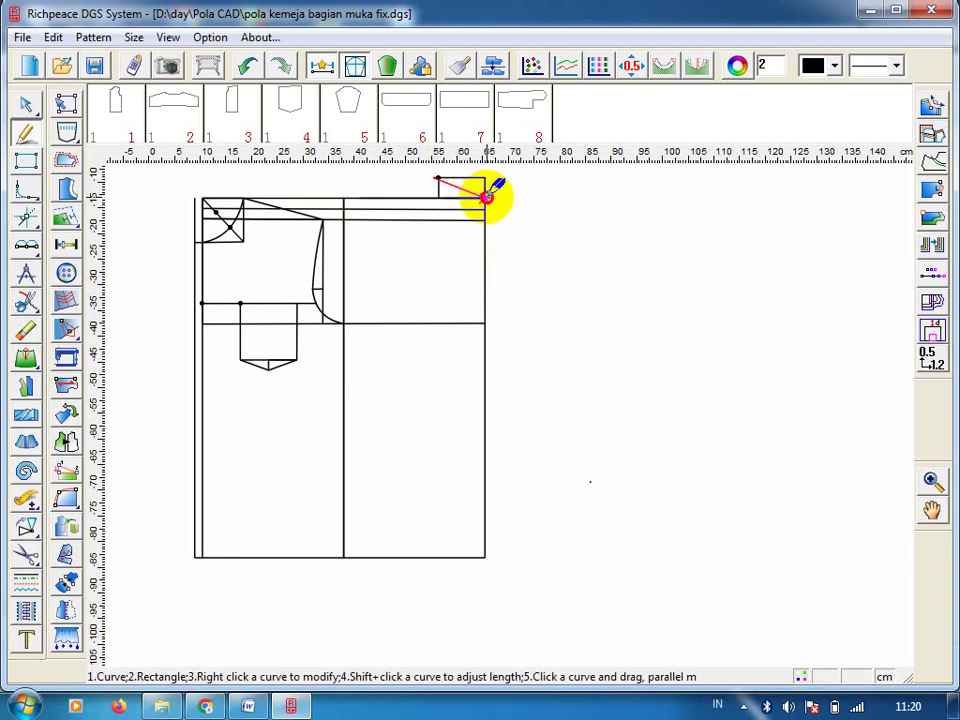
key(c)
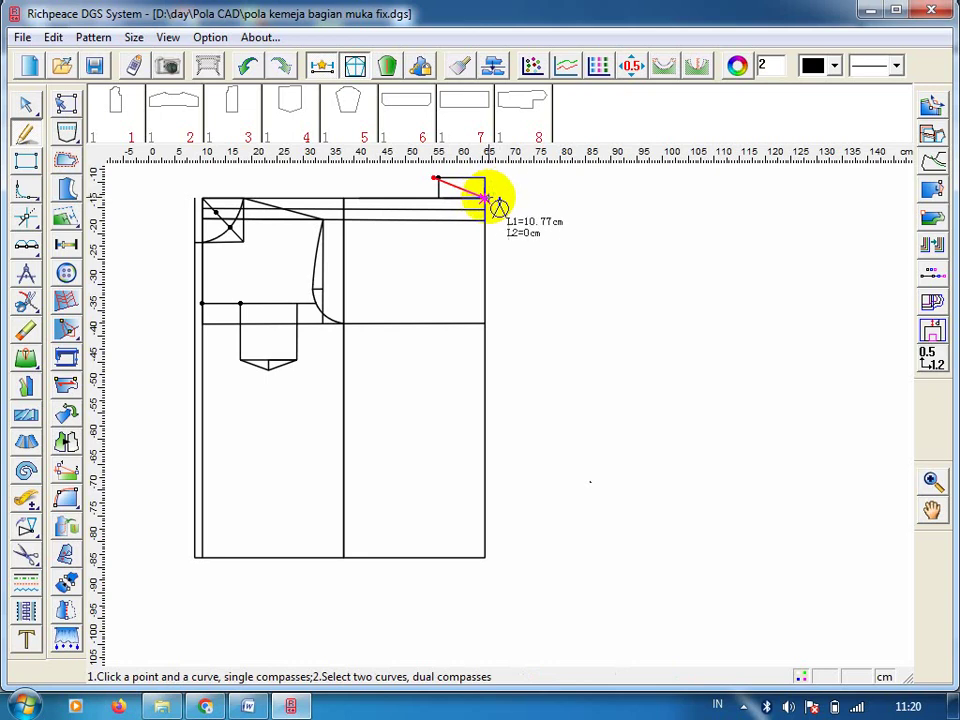
click(485, 198)
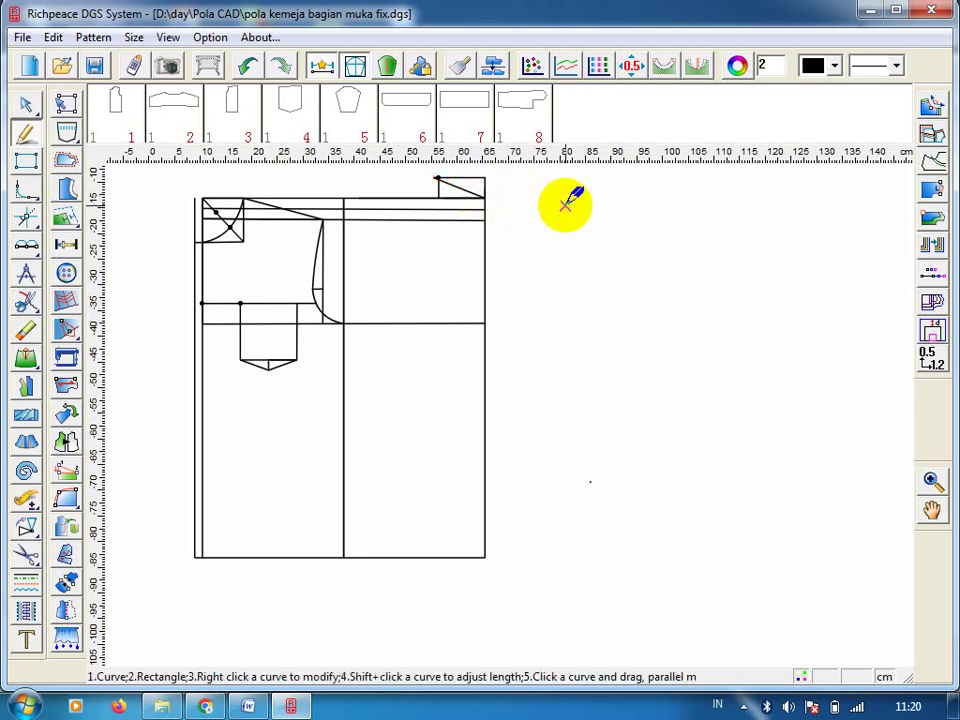
click(20, 102)
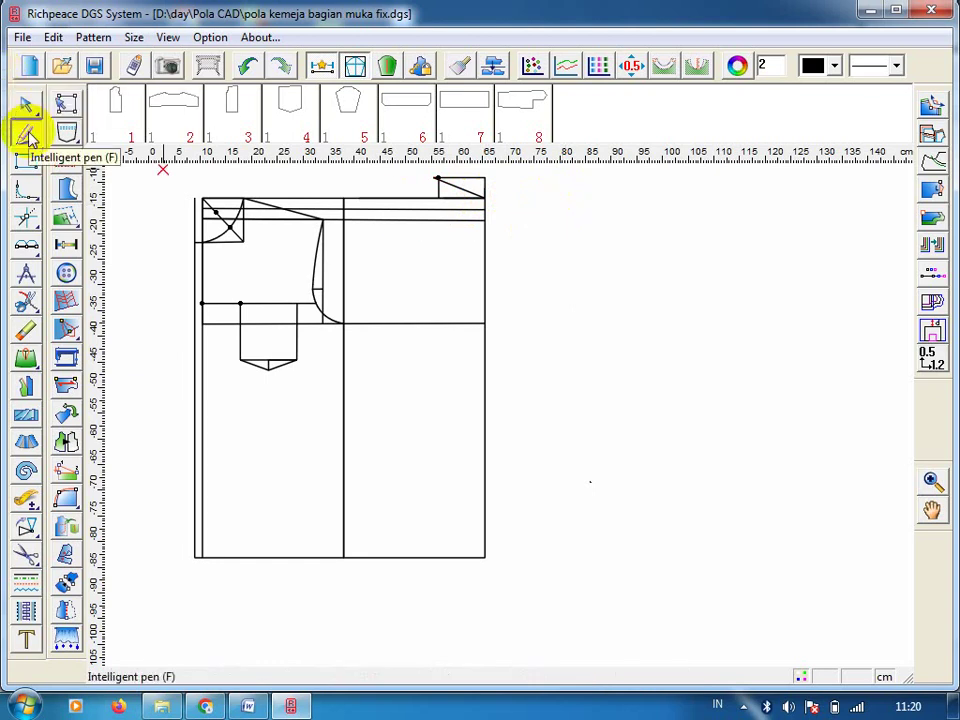
- Reshape the shoulder diagonal in the small box, bending it slightly downward into a curve
click(26, 108)
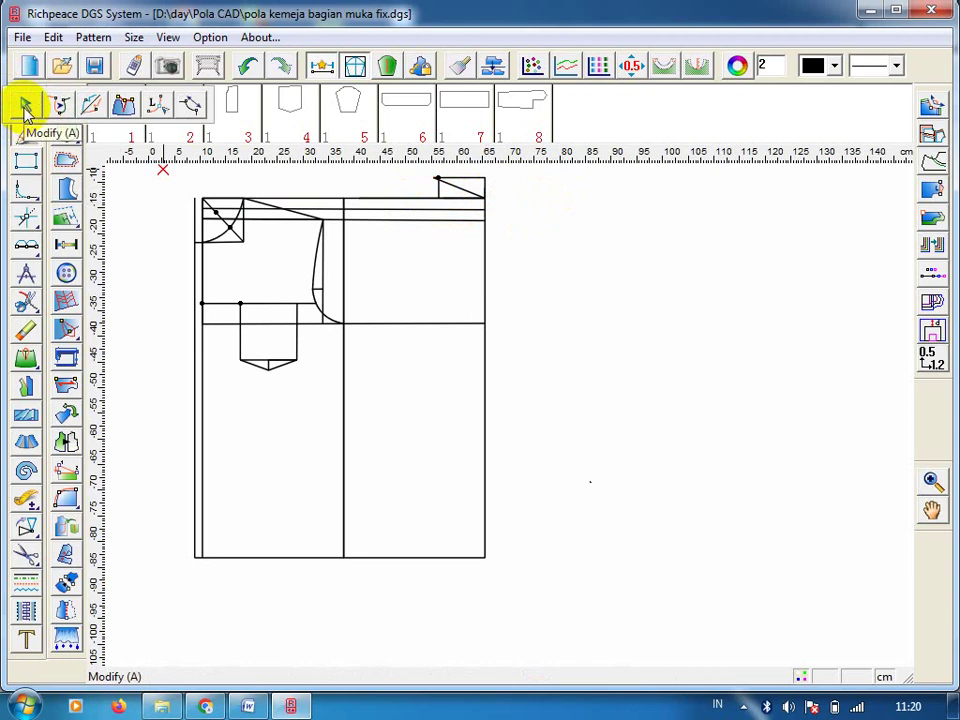
click(26, 108)
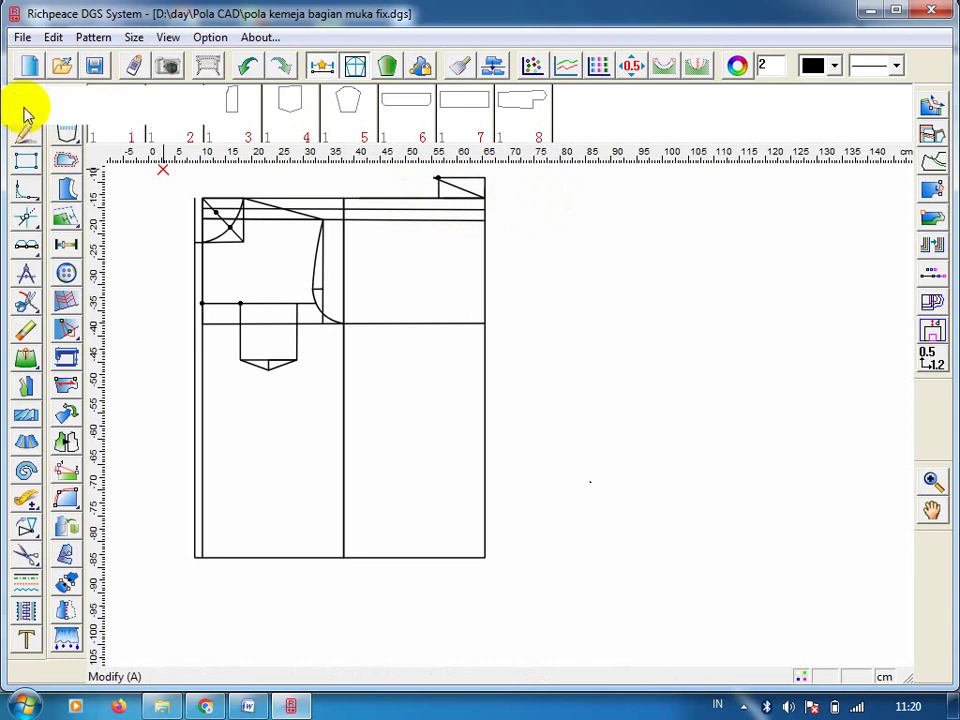
click(463, 193)
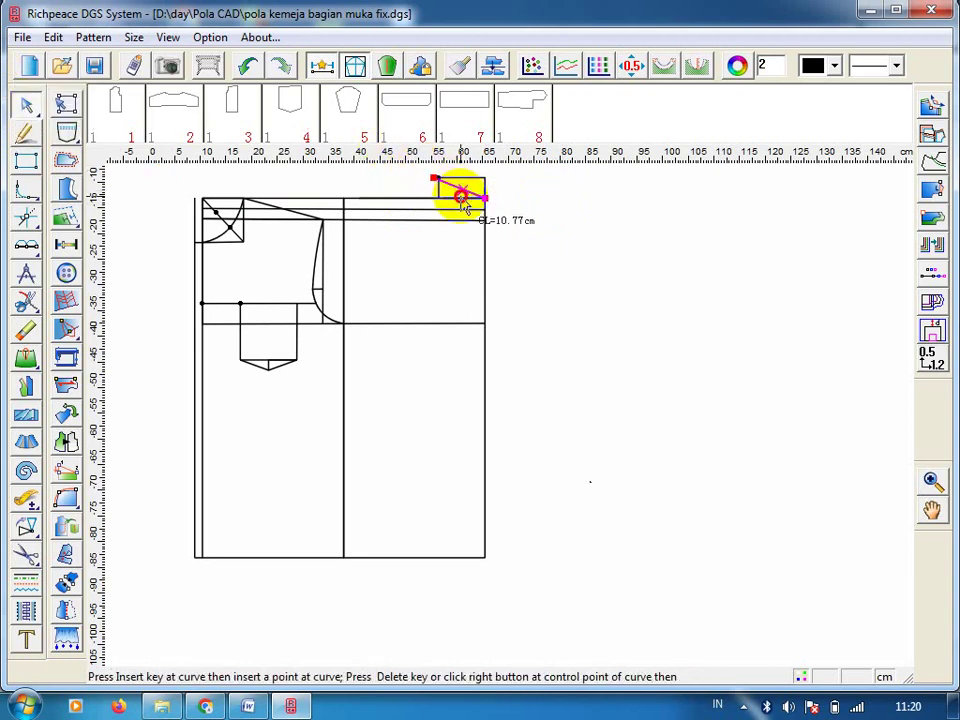
drag(458, 193, 459, 200)
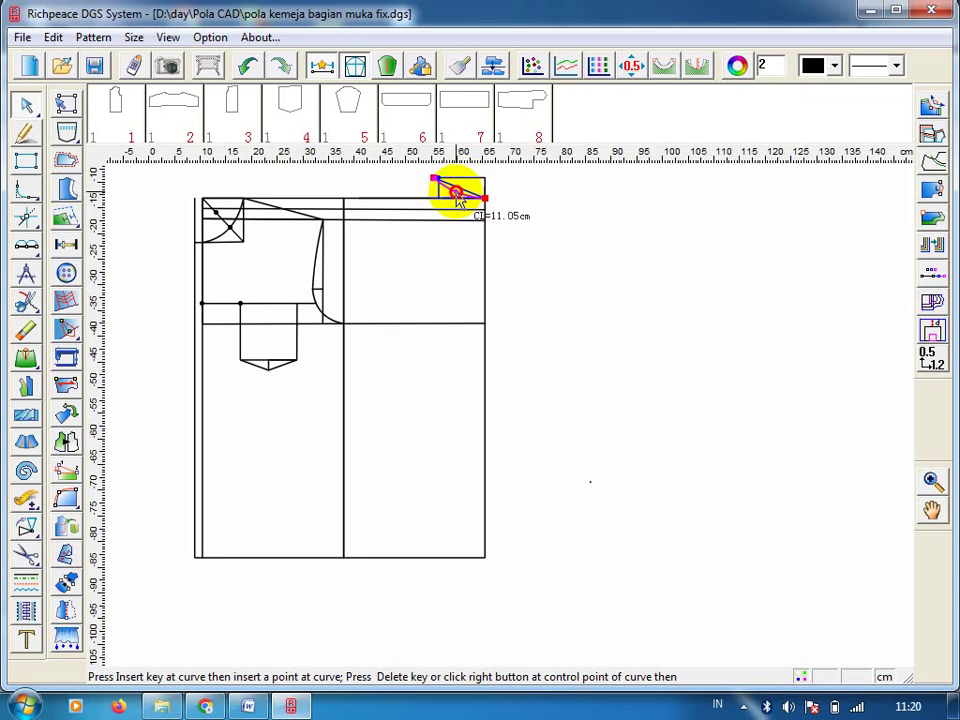
right_click(456, 194)
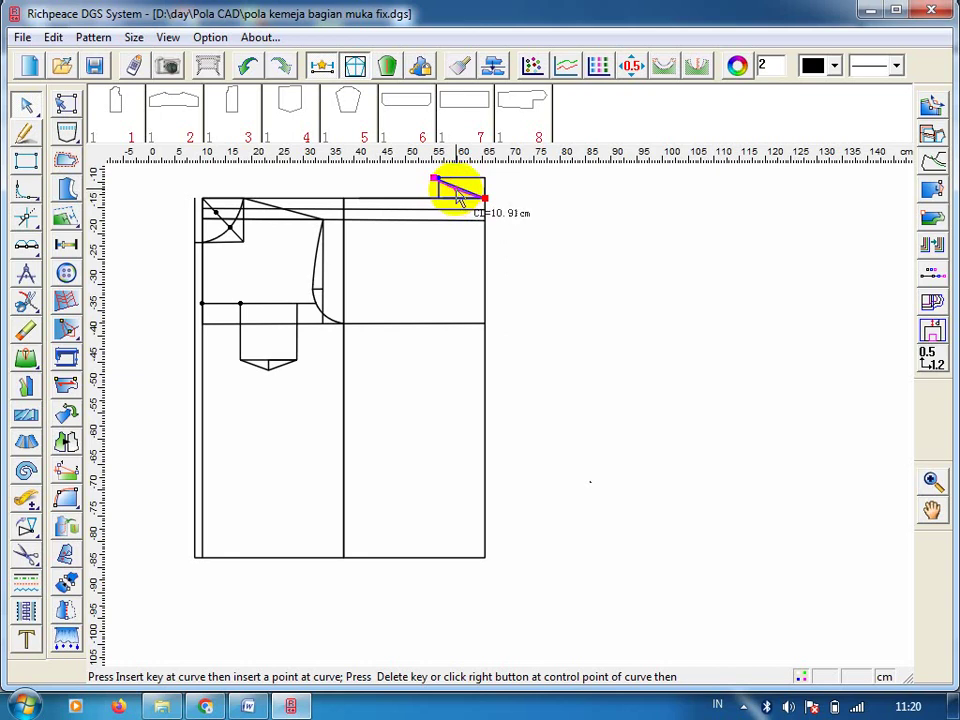
drag(458, 195, 458, 198)
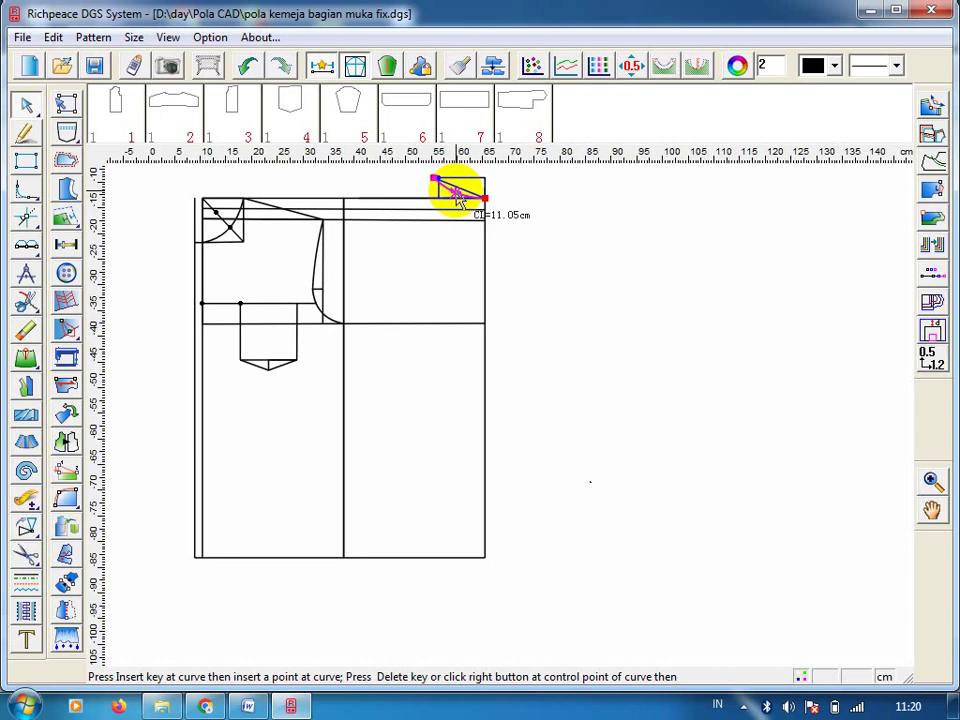
right_click(475, 205)
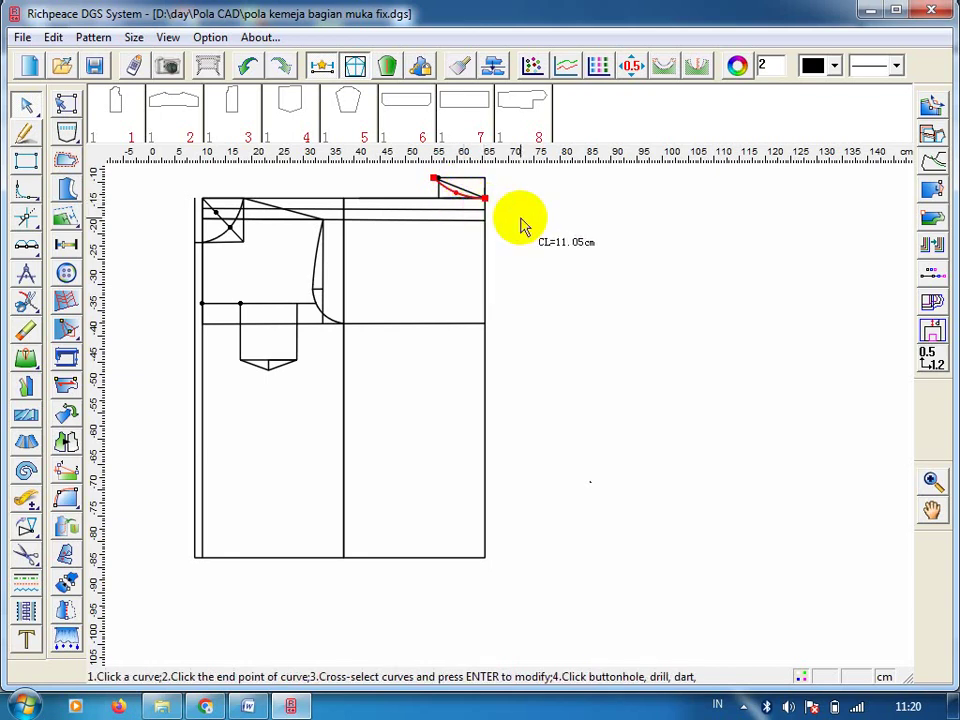
right_click(520, 226)
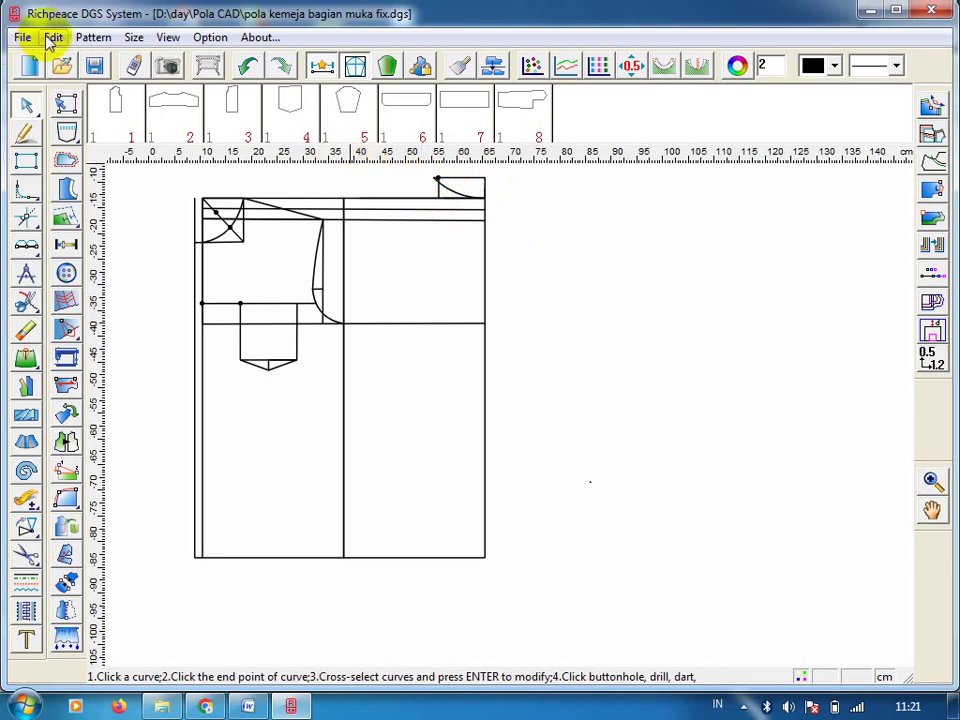
- Undo the curve and diagonal, then redraw the shoulder line with compass measuring, about 10.2 cm dropping 1 cm
click(248, 68)
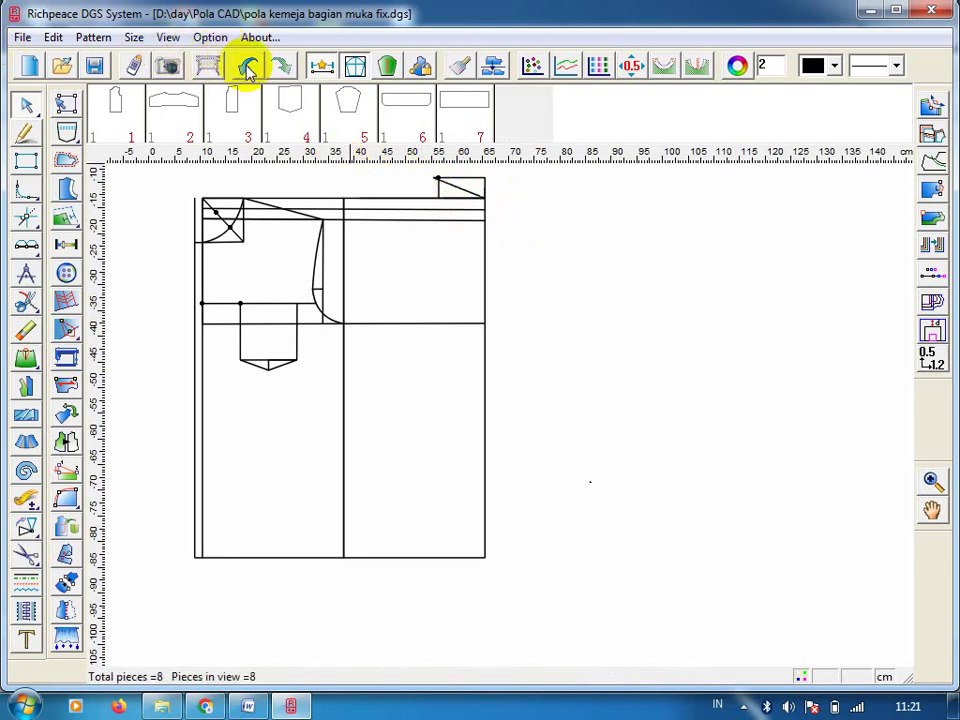
click(248, 68)
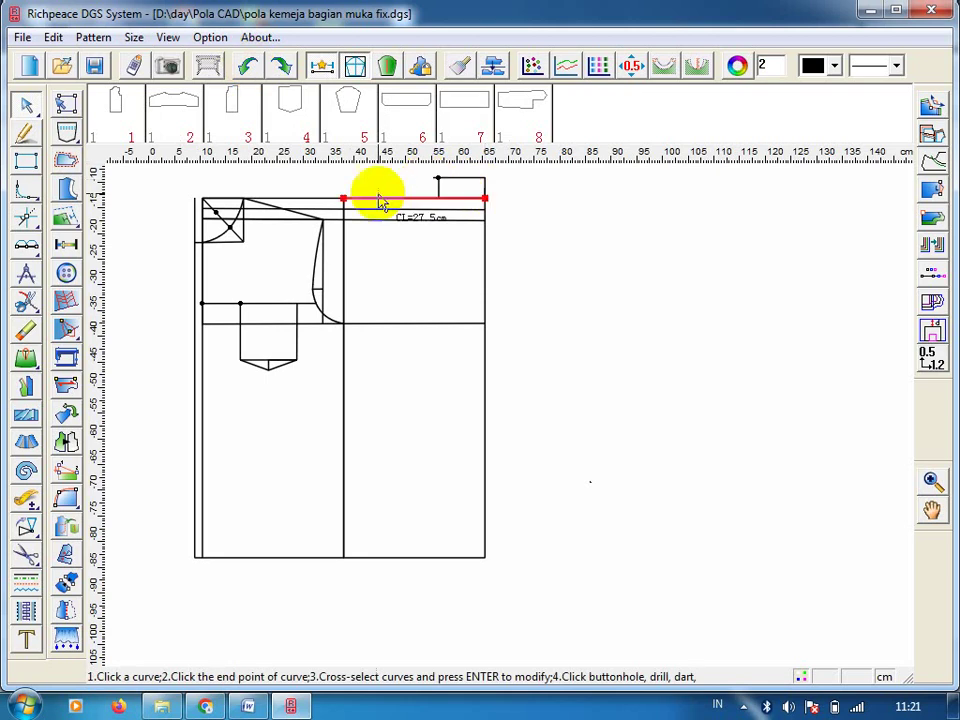
click(26, 133)
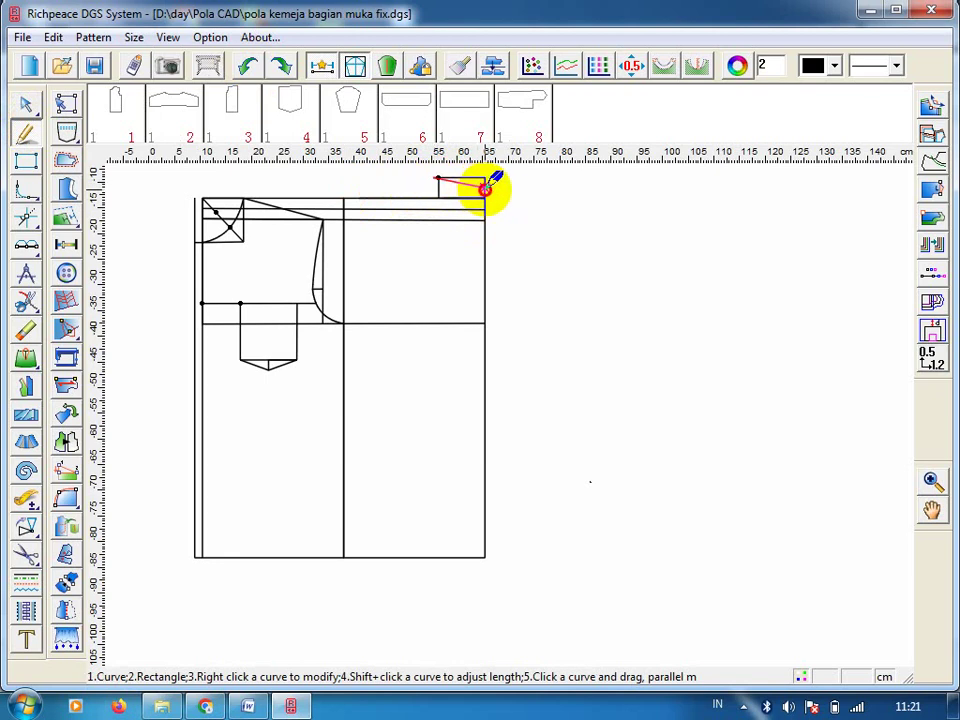
key(c)
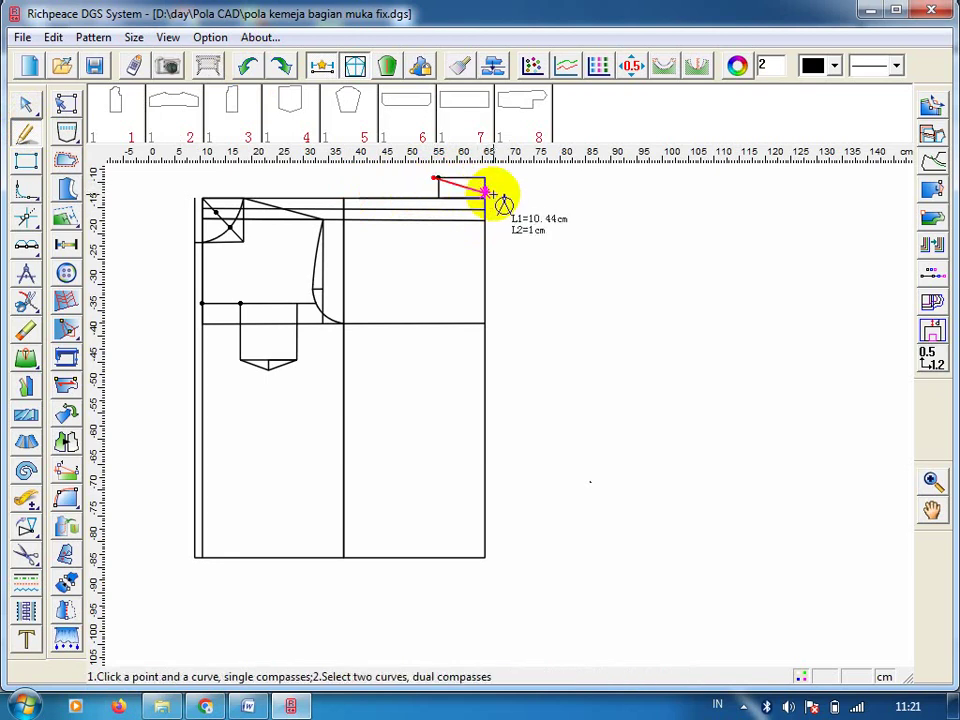
key(Escape)
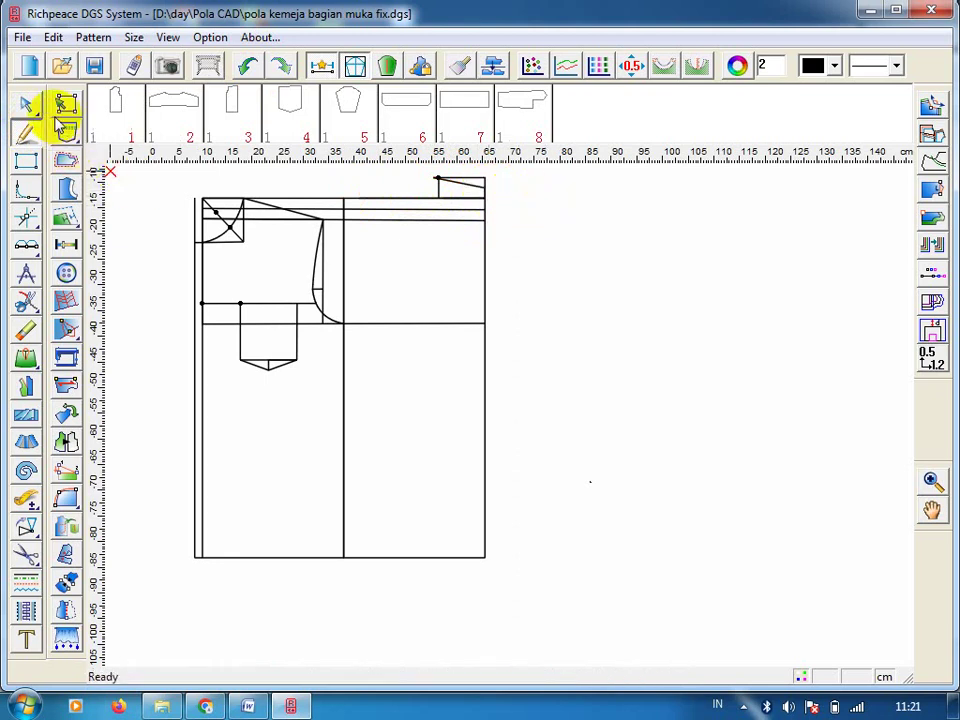
click(25, 104)
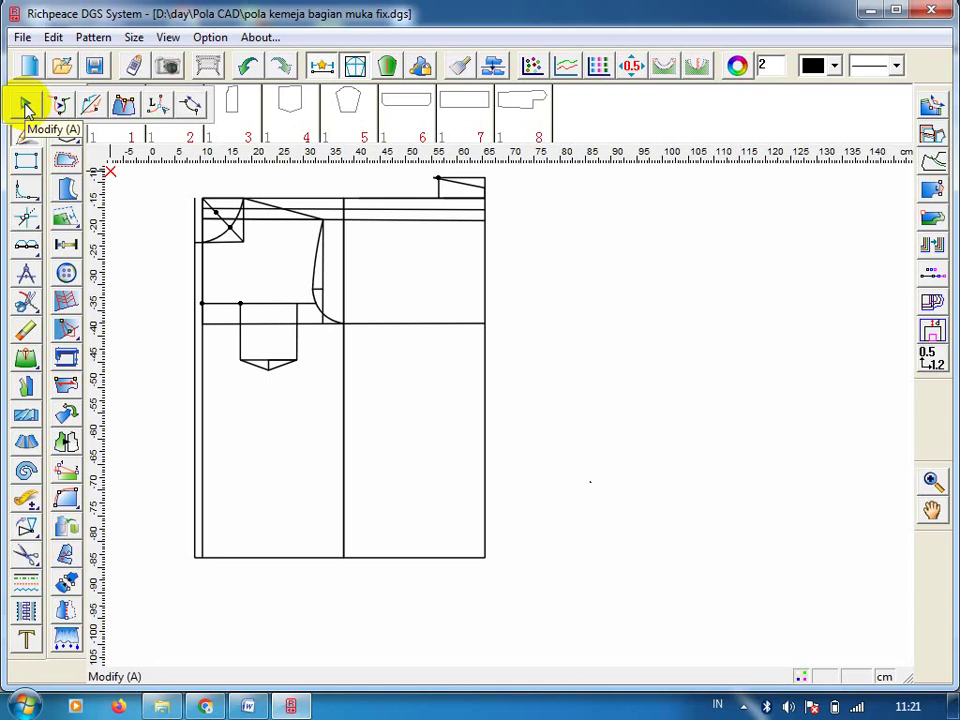
- Bow the small box's line into a gentle downward neckline curve of about 10.4 cm
click(25, 104)
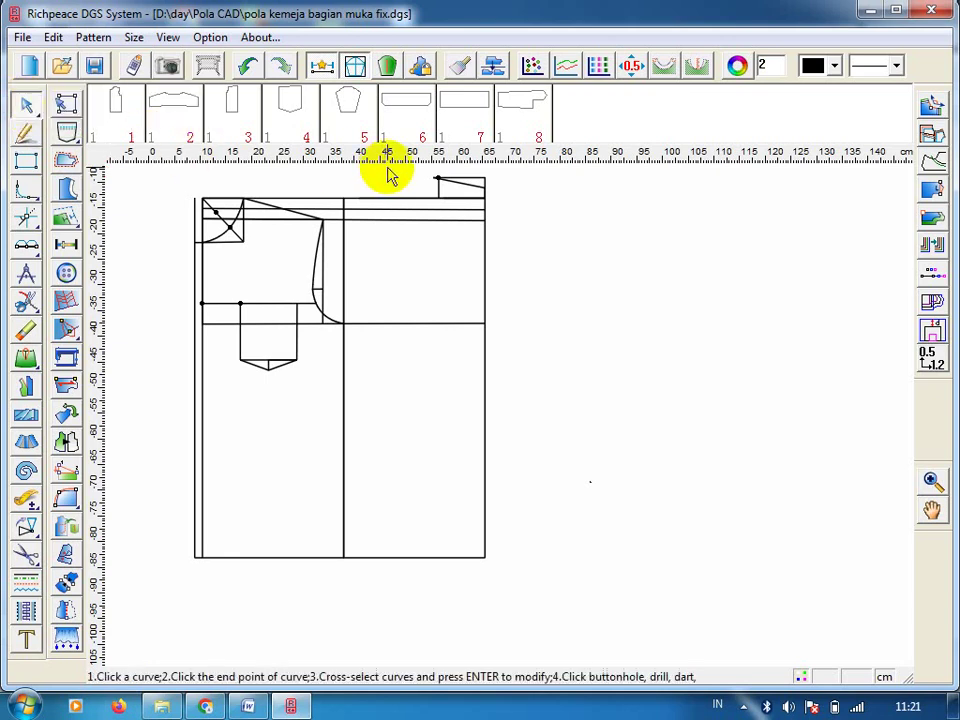
click(461, 190)
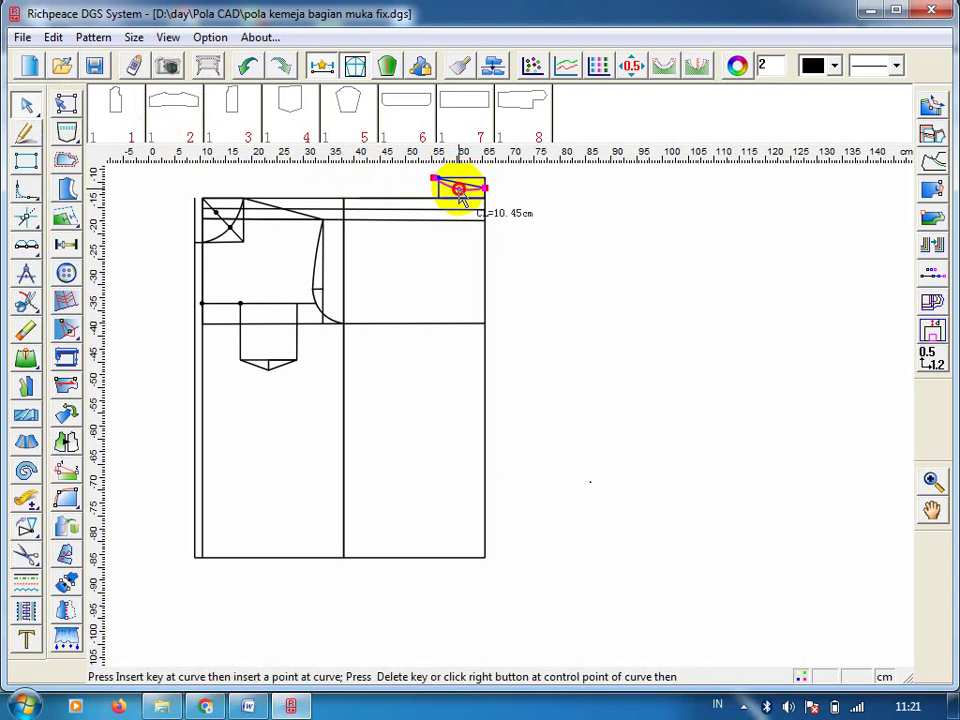
drag(459, 196, 462, 187)
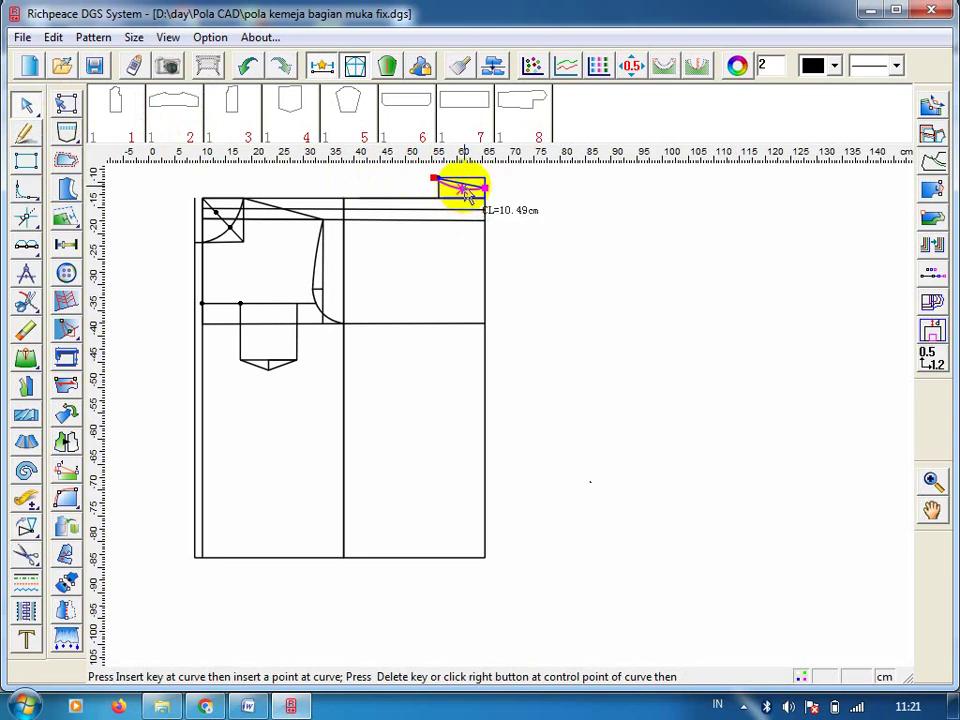
drag(463, 193, 467, 192)
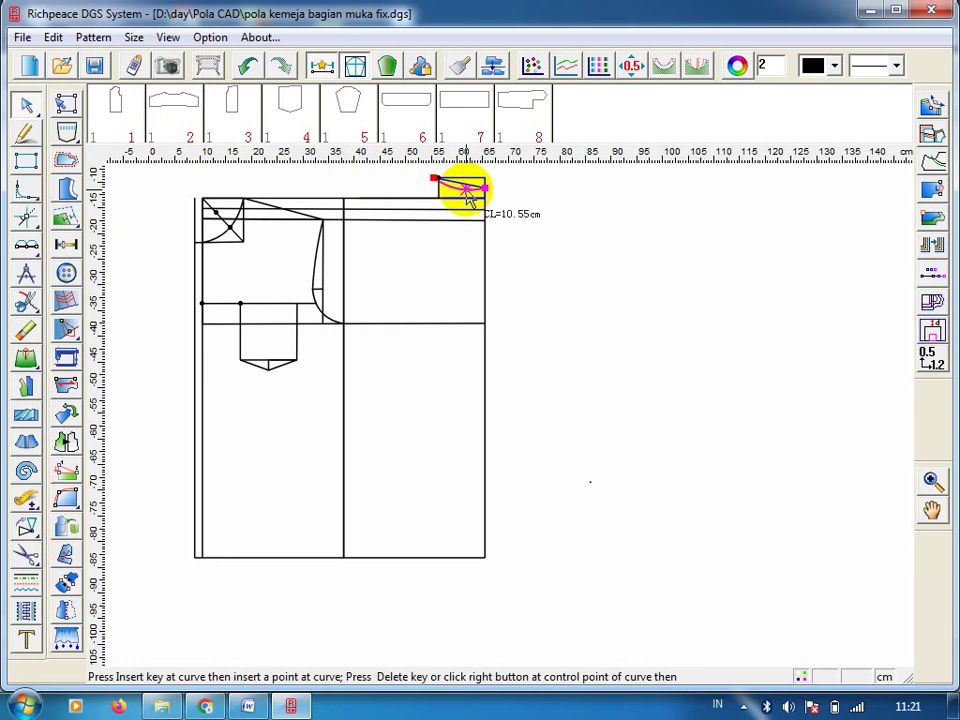
right_click(467, 195)
drag(468, 197, 464, 196)
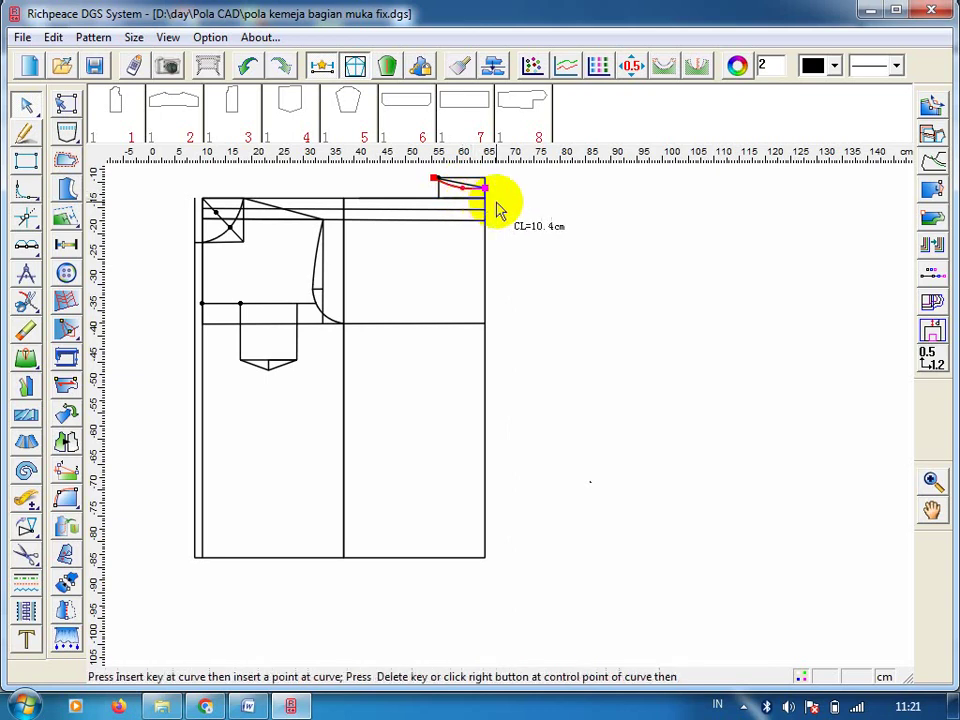
right_click(500, 205)
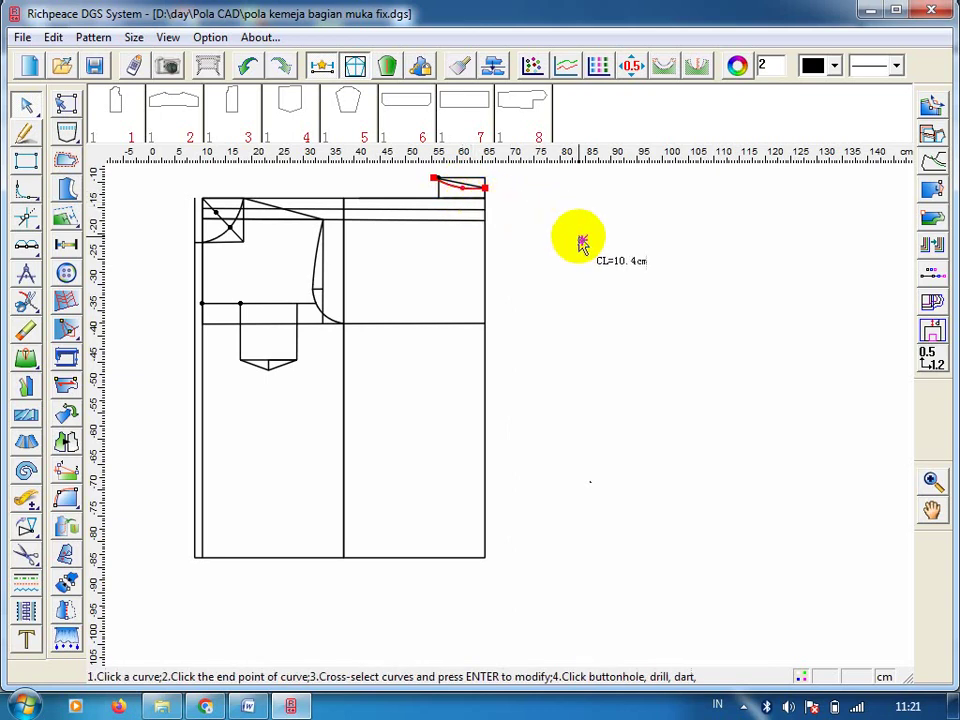
right_click(582, 243)
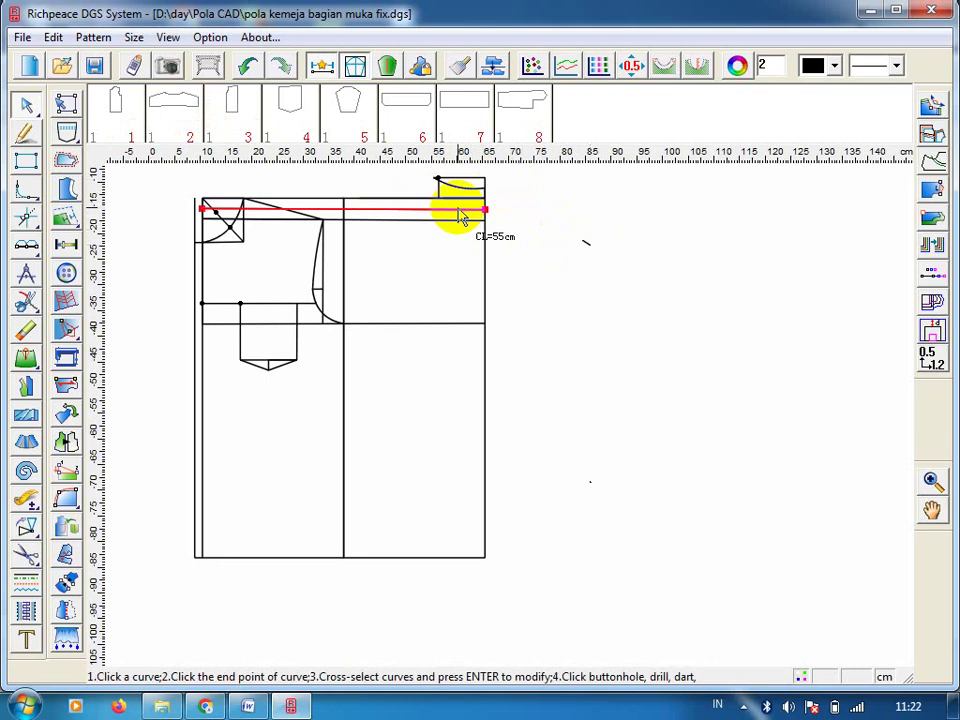
- Draw a straight shoulder line from the neckline curve's left end down to the top bodice line
click(27, 133)
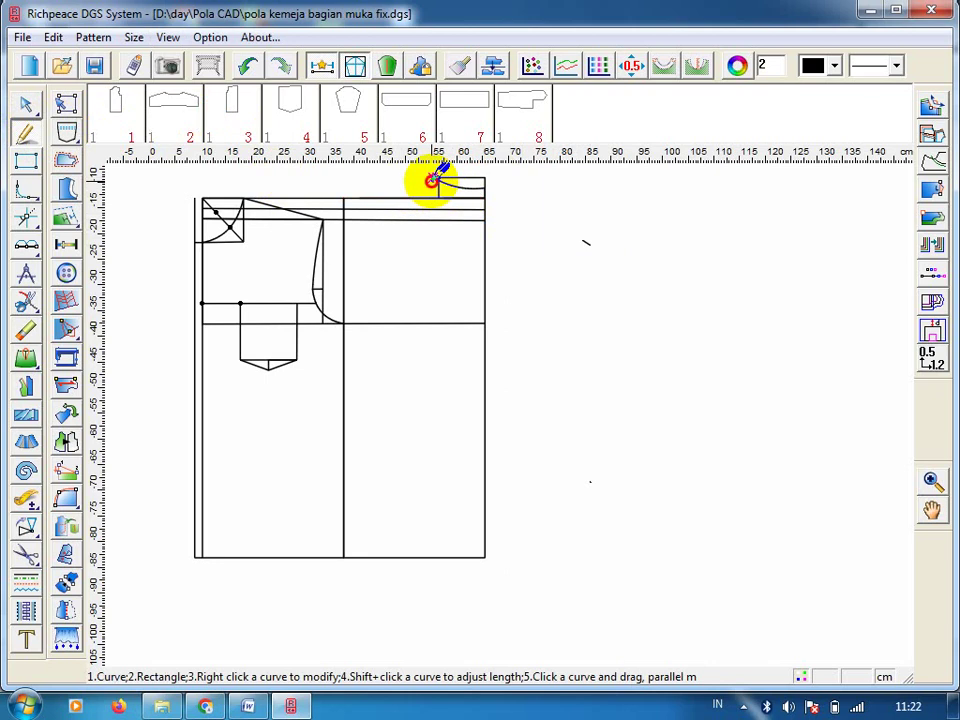
click(428, 182)
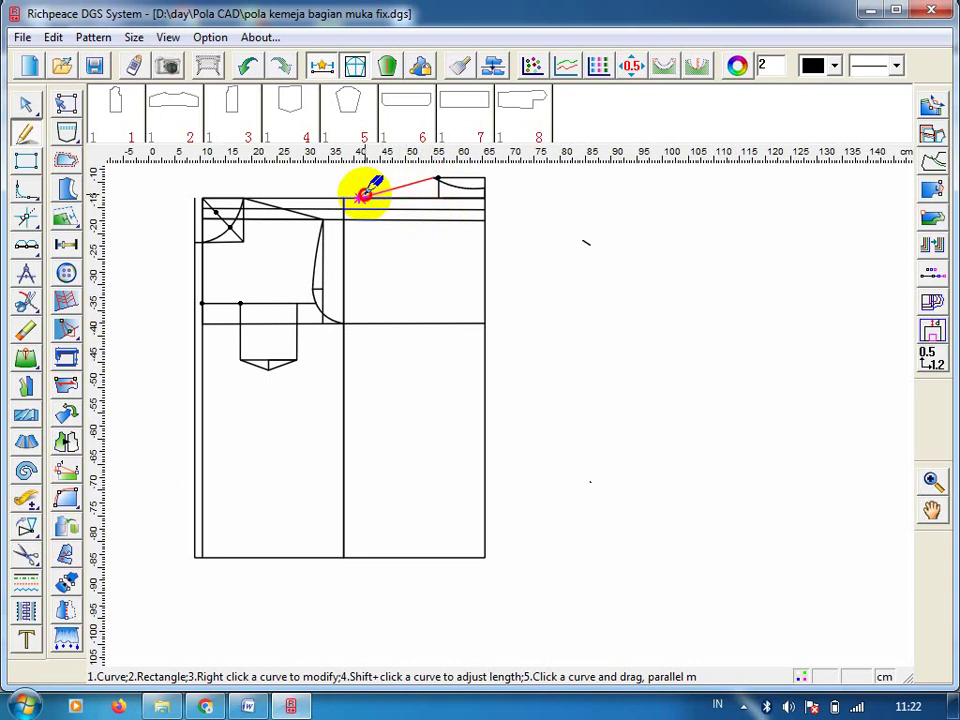
click(361, 196)
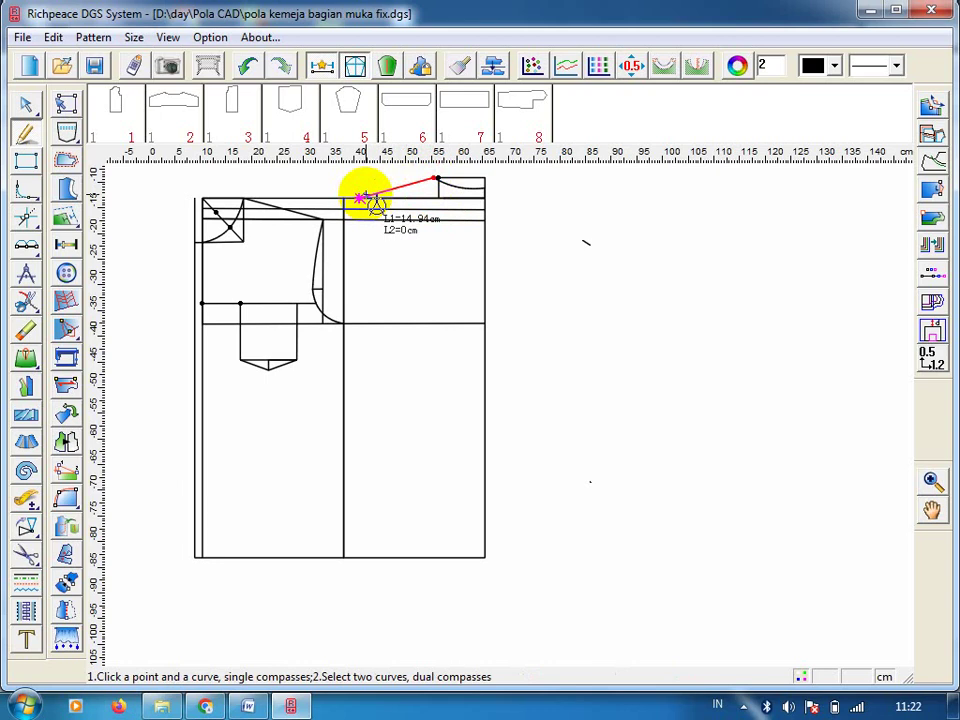
click(367, 195)
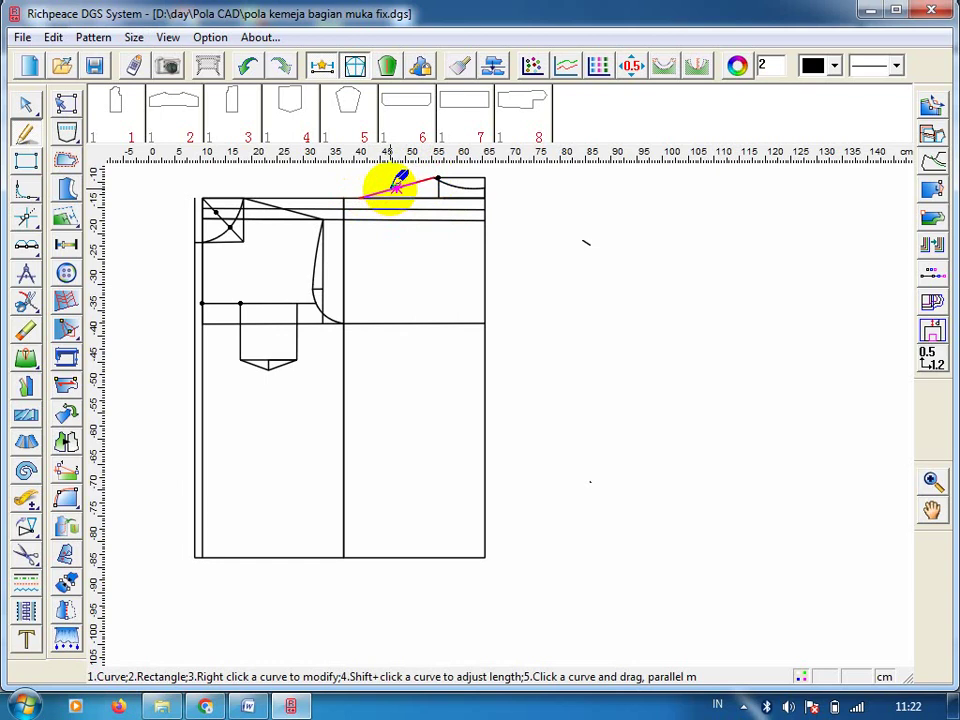
right_click(388, 189)
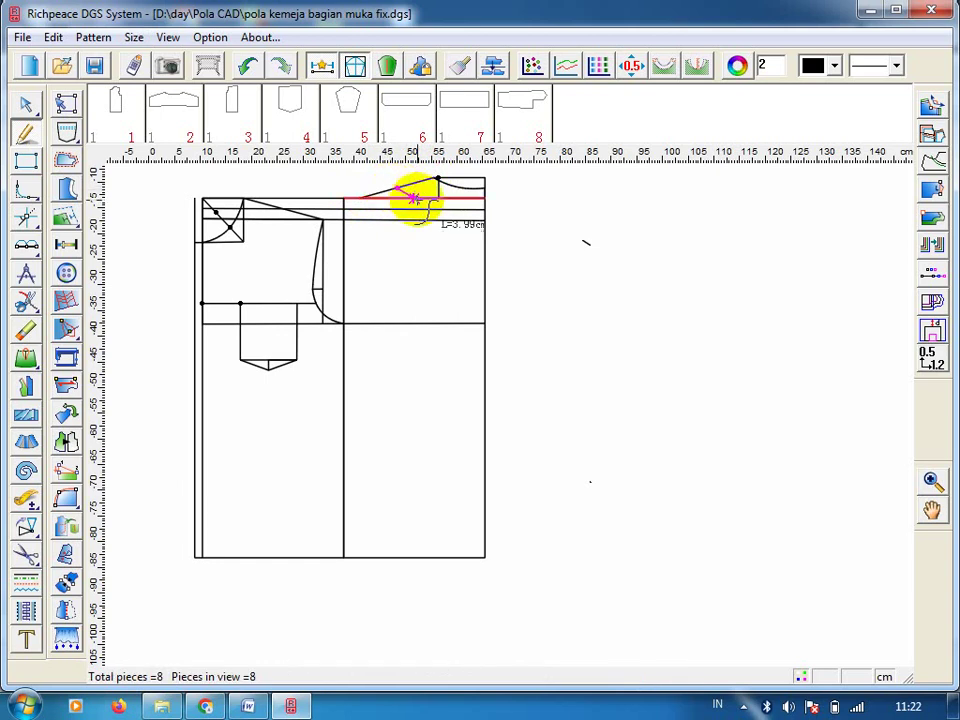
click(357, 196)
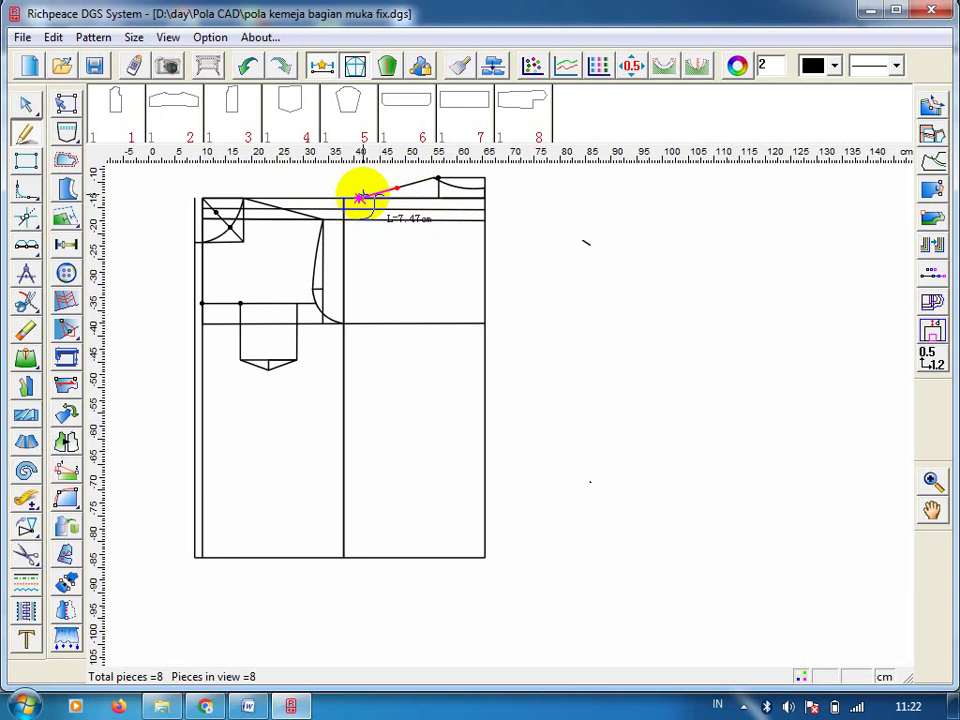
right_click(357, 196)
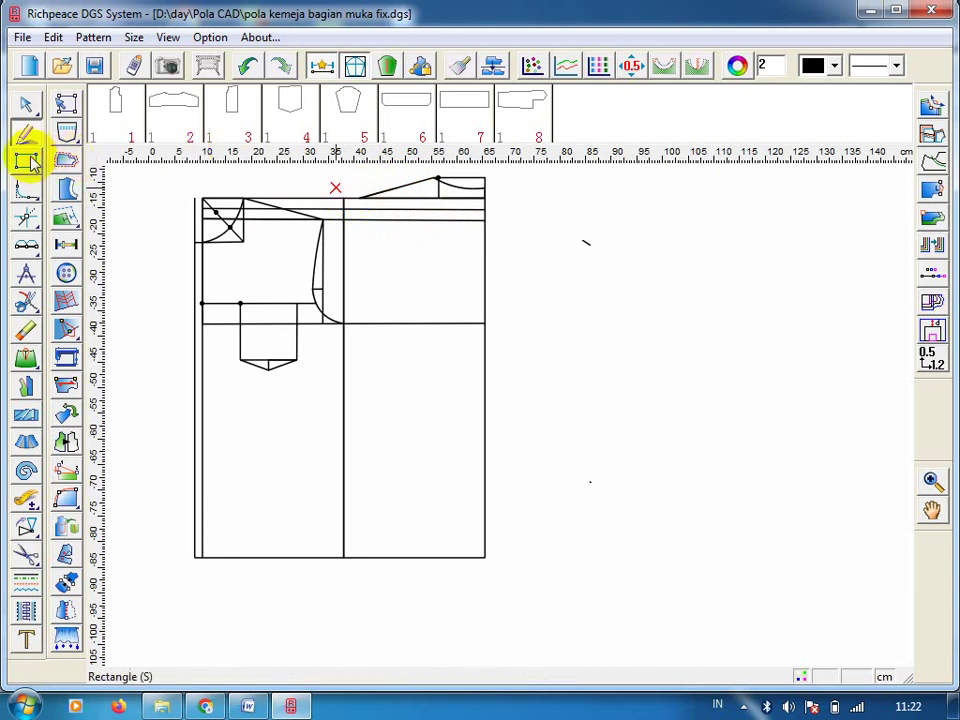
- Erase the sloping shoulder line with the Eraser tool, returning to the Intelligent Pen
click(26, 328)
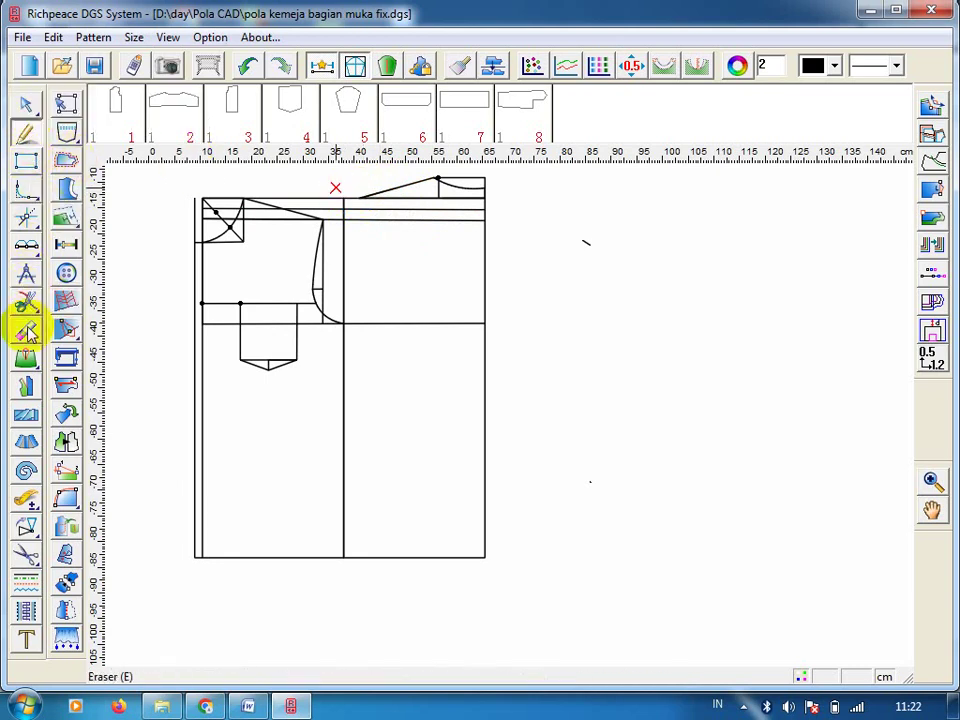
click(407, 184)
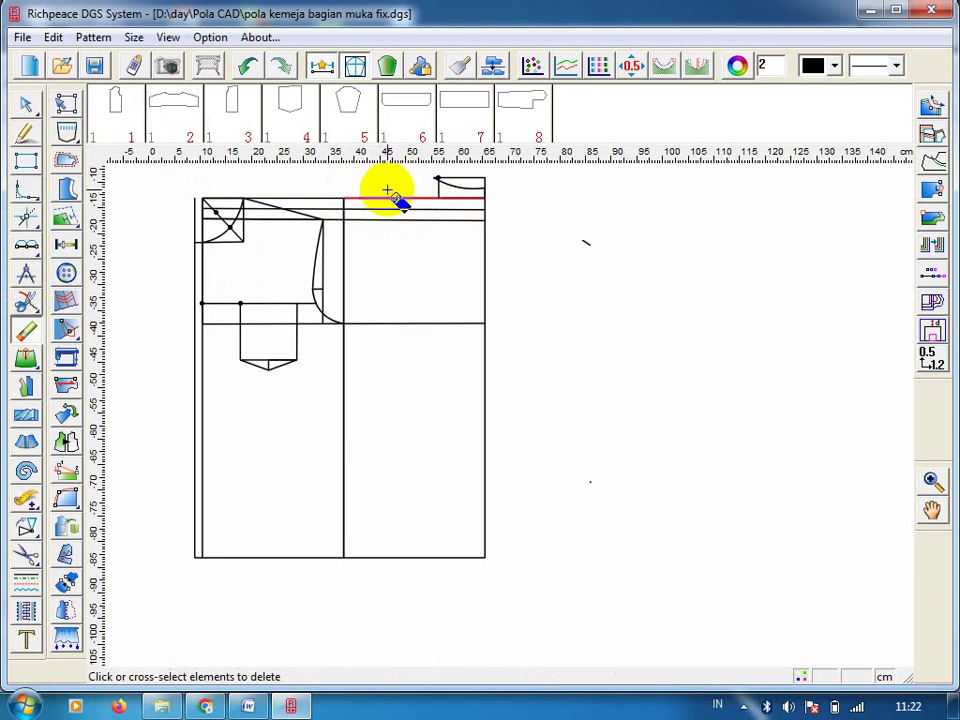
click(24, 133)
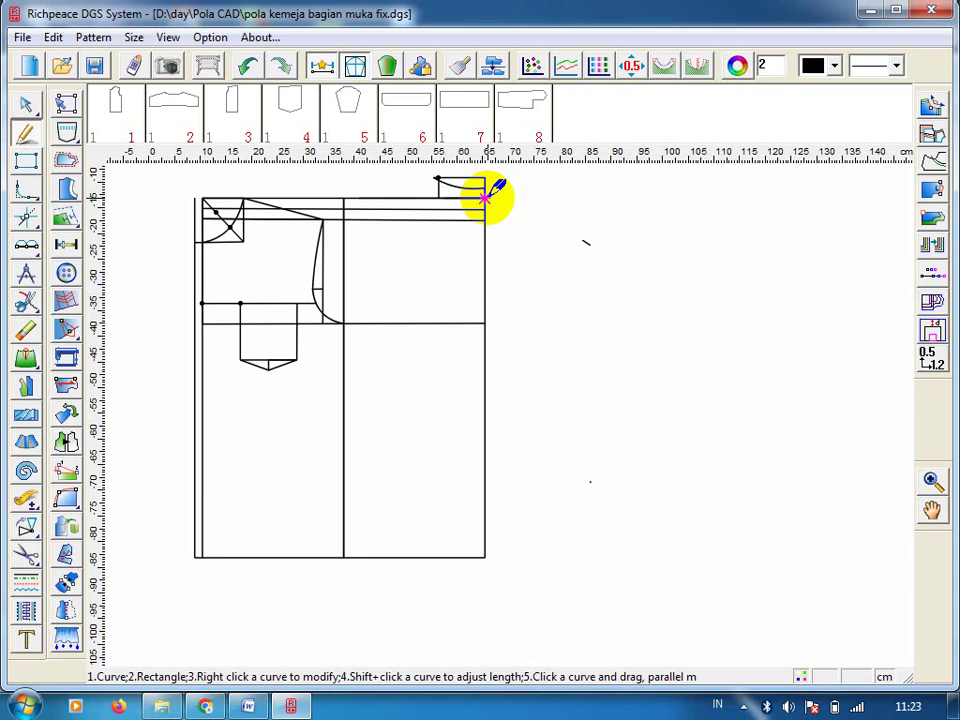
- Mark a 24 cm point along the top line, then stretch a trial shoulder line from the neckline's end
drag(485, 197, 385, 199)
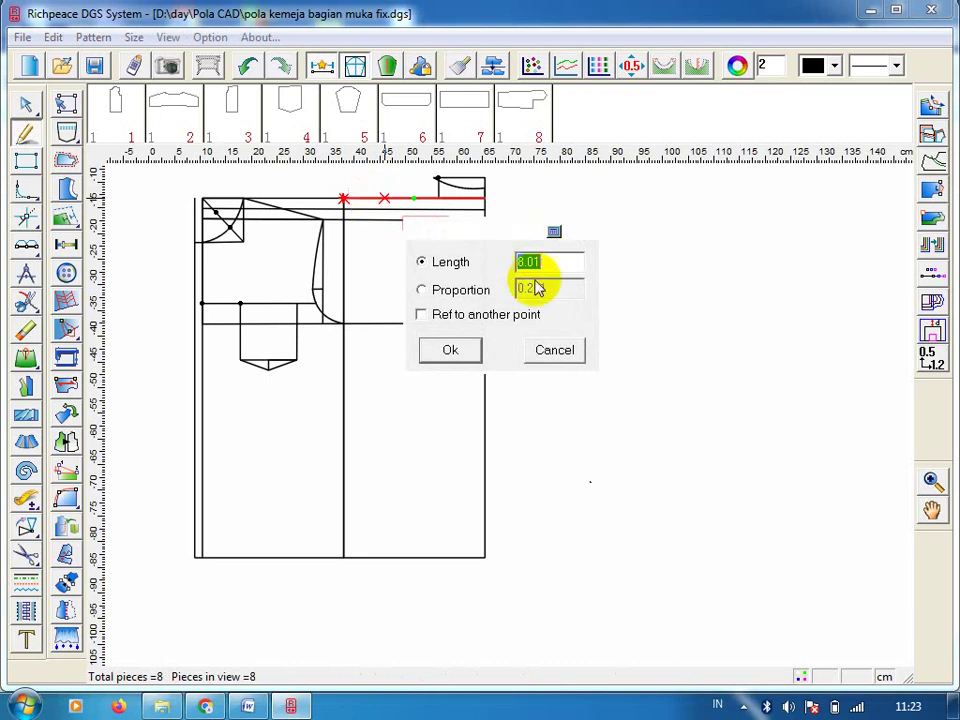
click(550, 352)
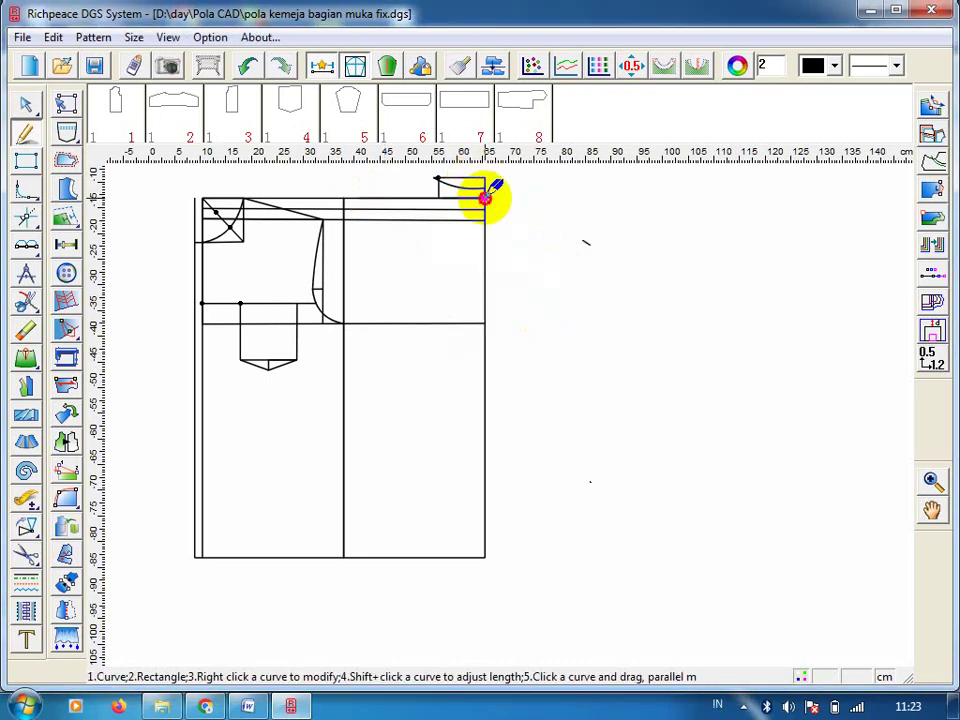
drag(485, 197, 360, 197)
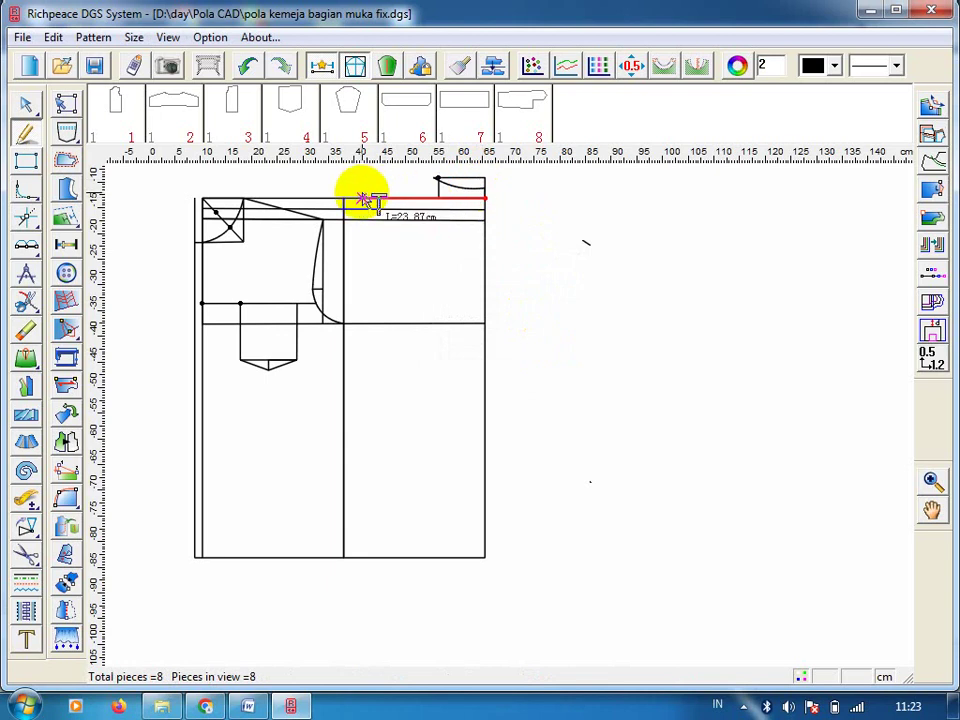
click(362, 199)
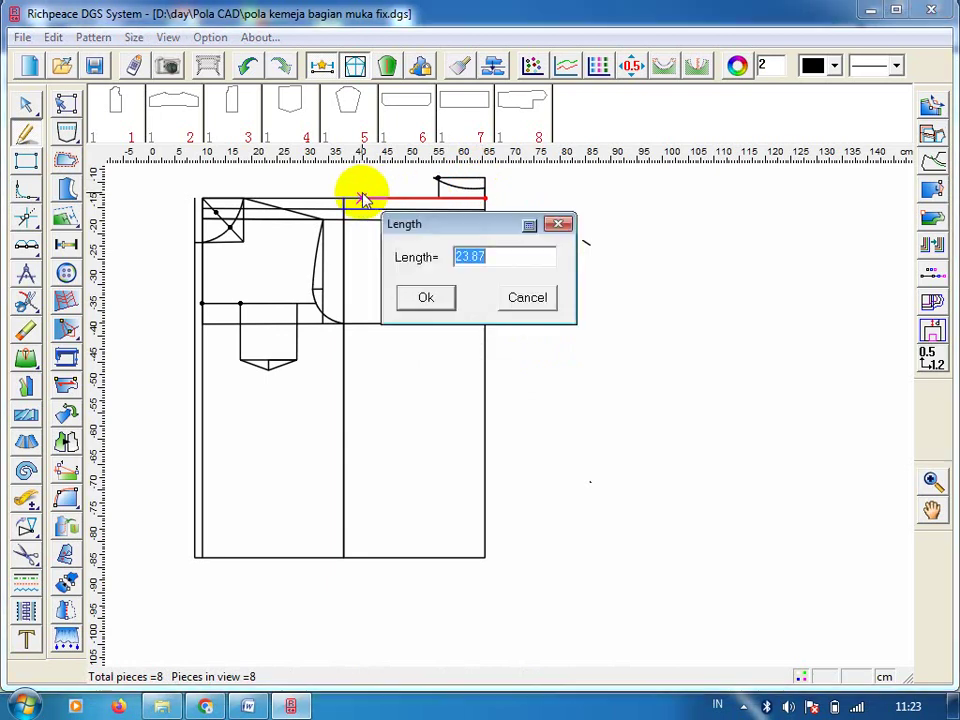
text(24)
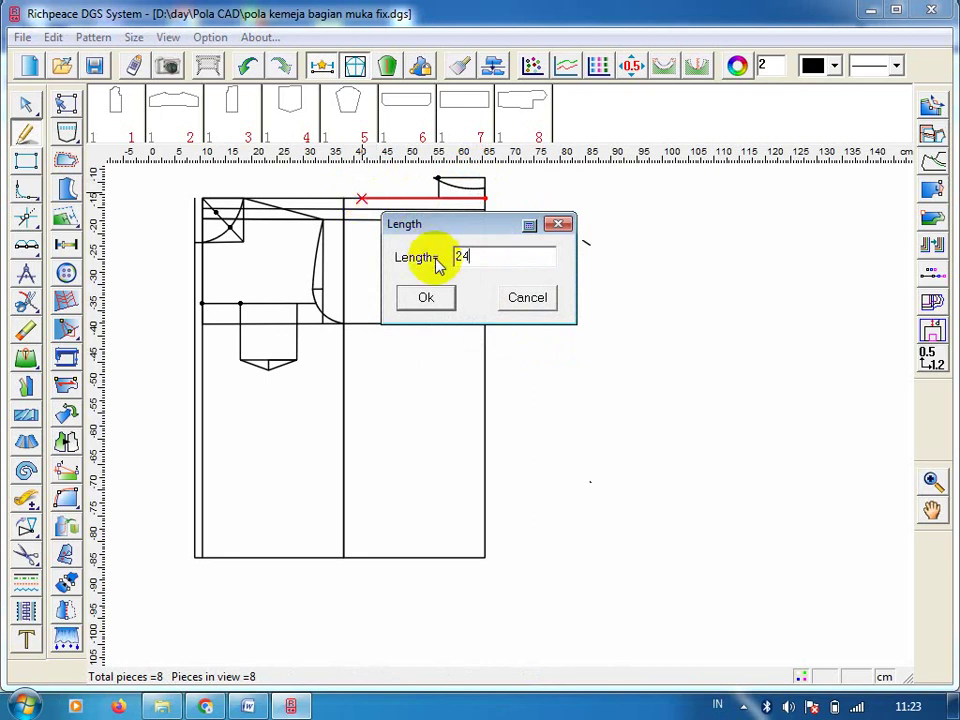
click(433, 297)
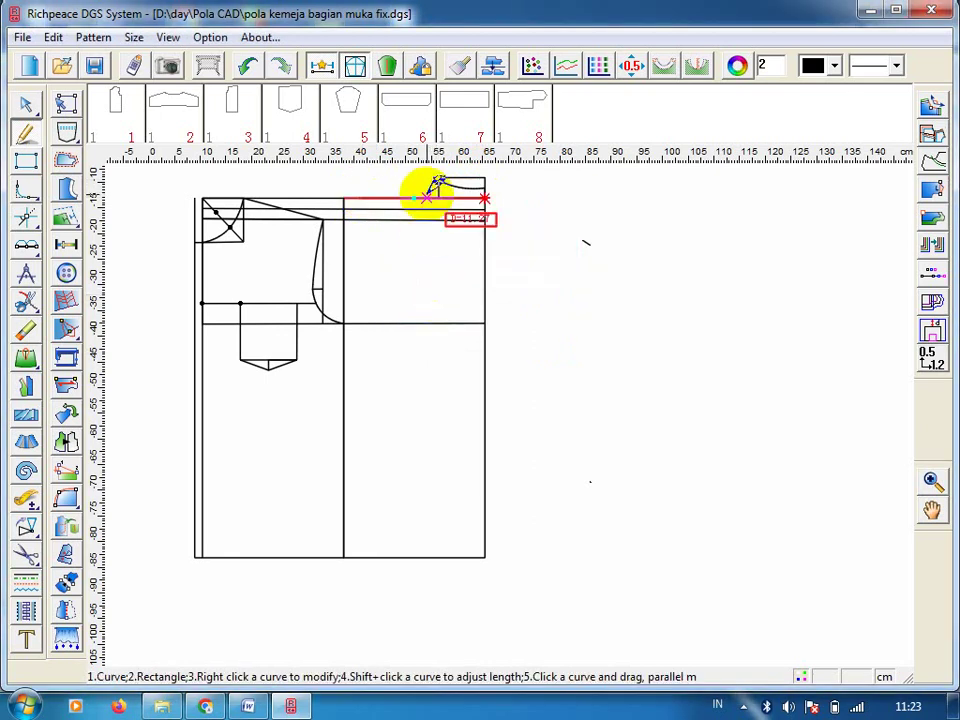
drag(437, 178, 360, 188)
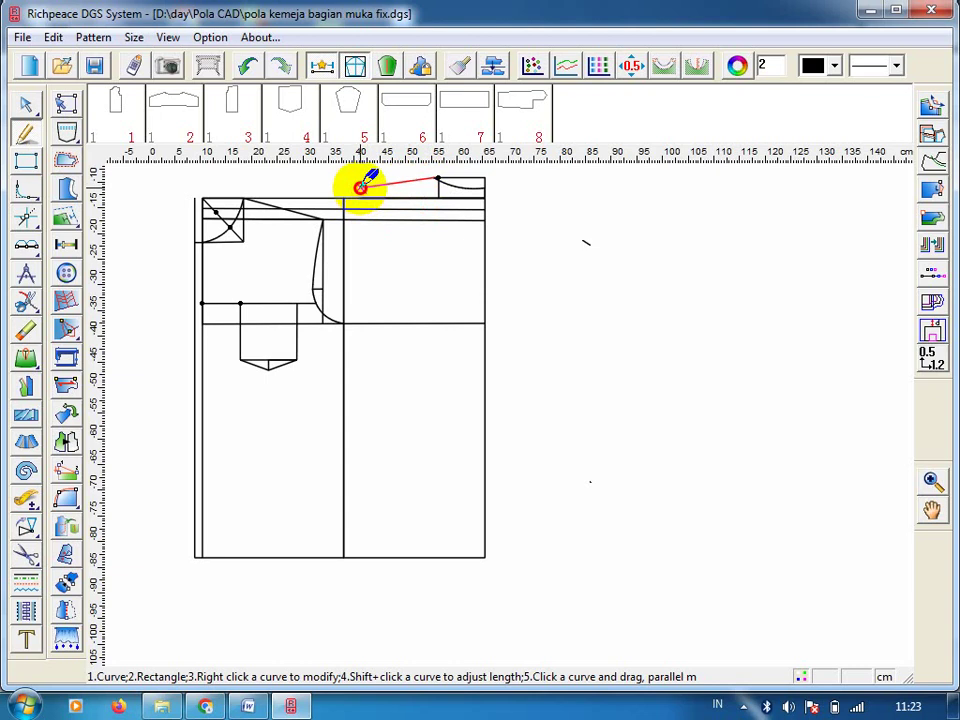
drag(360, 188, 433, 182)
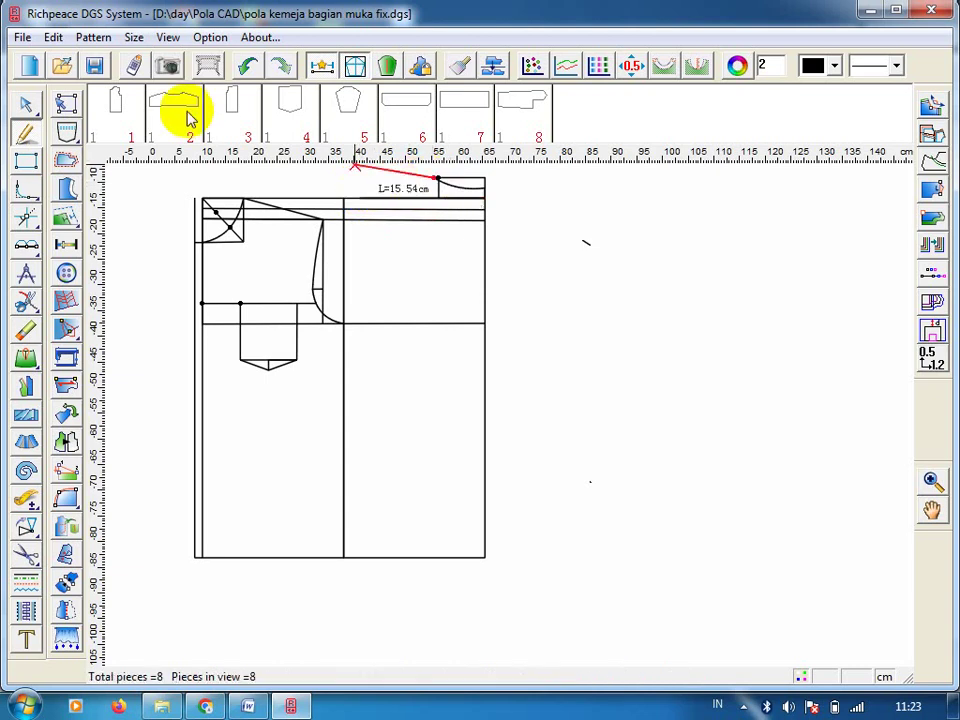
- Drop a 24.43 cm vertical line from the top edge near 40 cm to the lower horizontal line
click(245, 70)
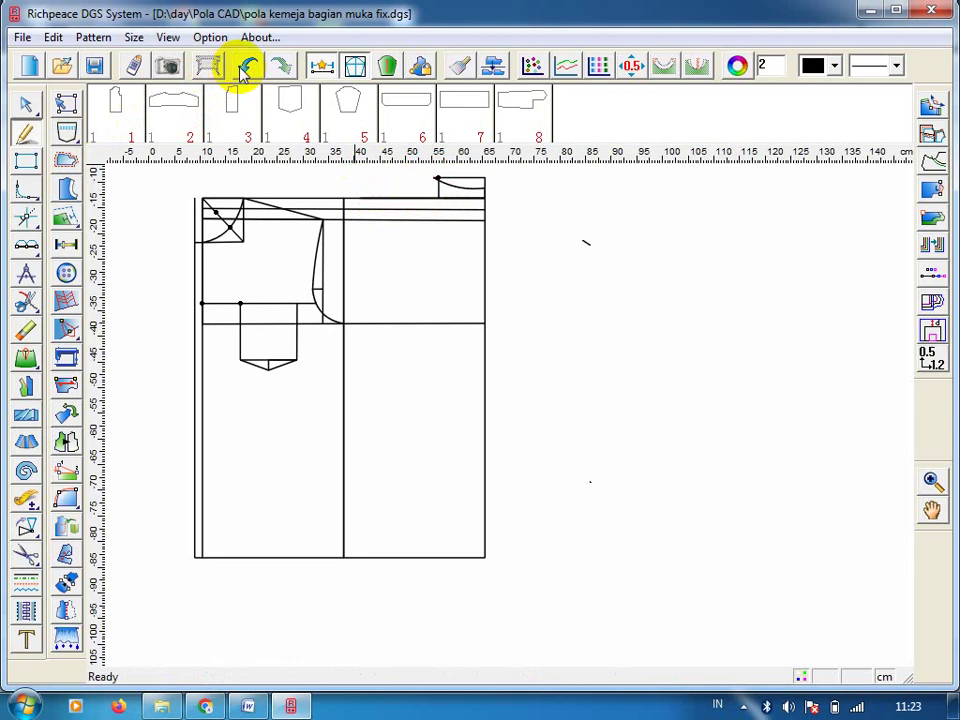
click(358, 201)
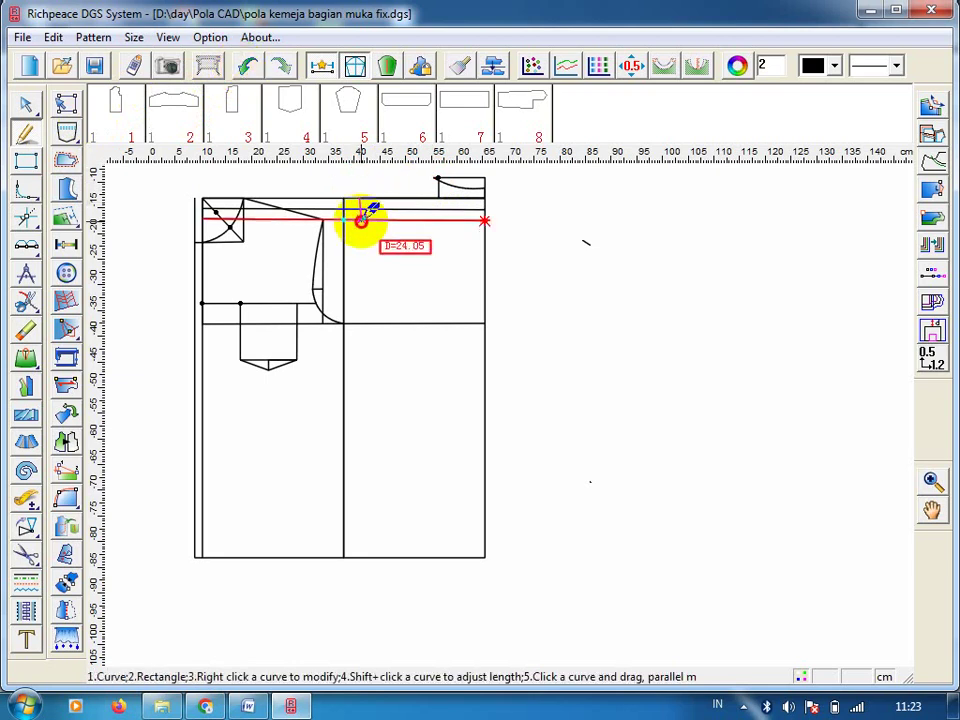
click(358, 322)
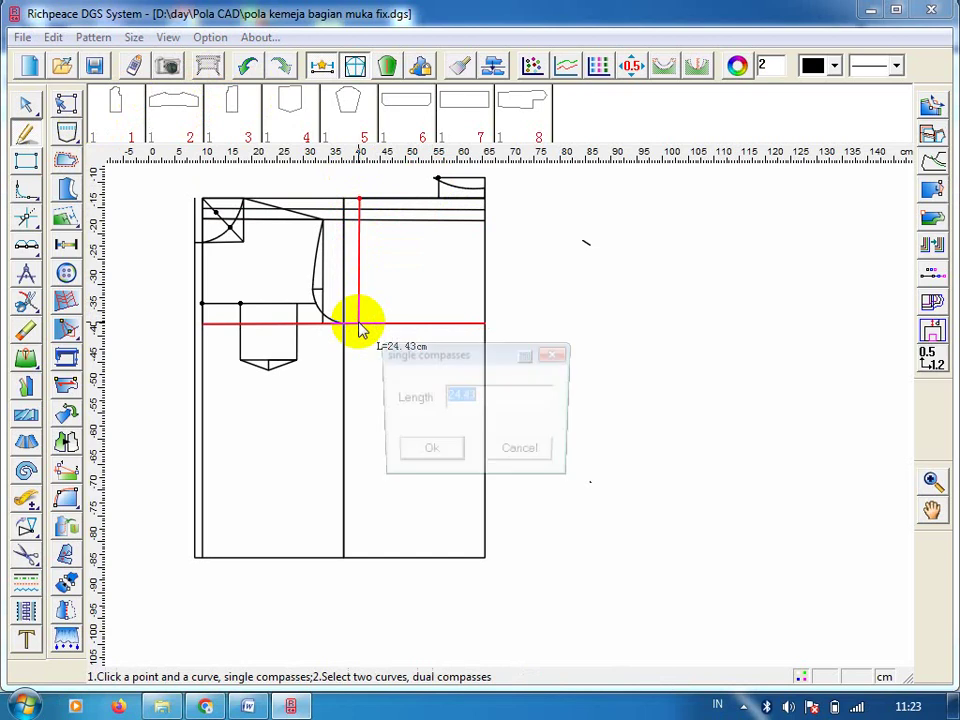
click(430, 452)
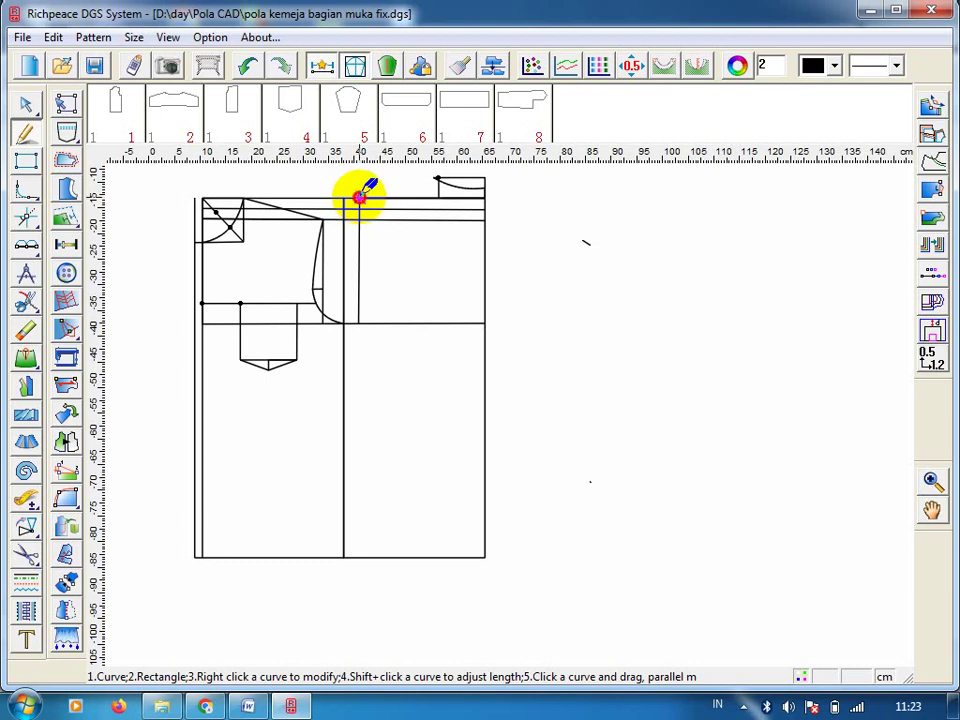
click(359, 198)
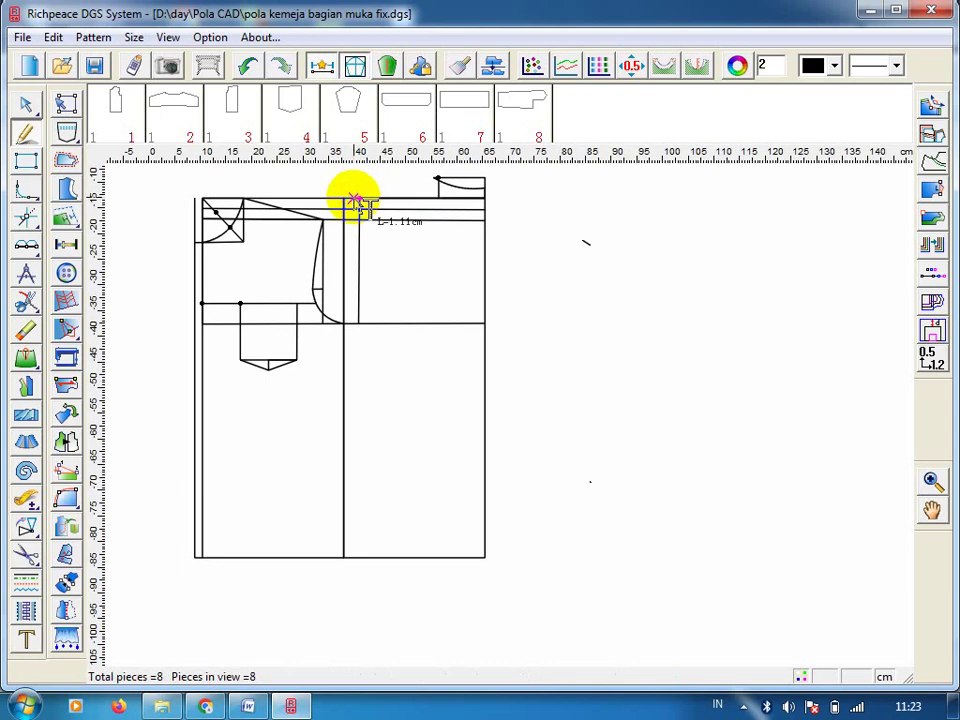
- Mark a point 1 cm along the top line and draw the ~15.91 cm shoulder line to it
click(356, 201)
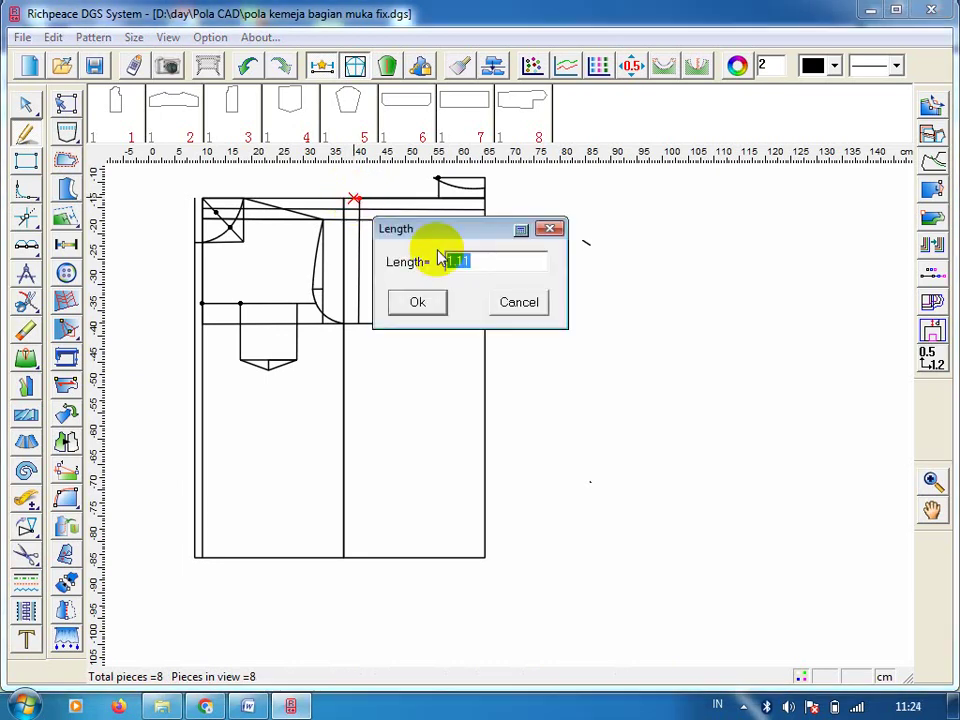
text(1)
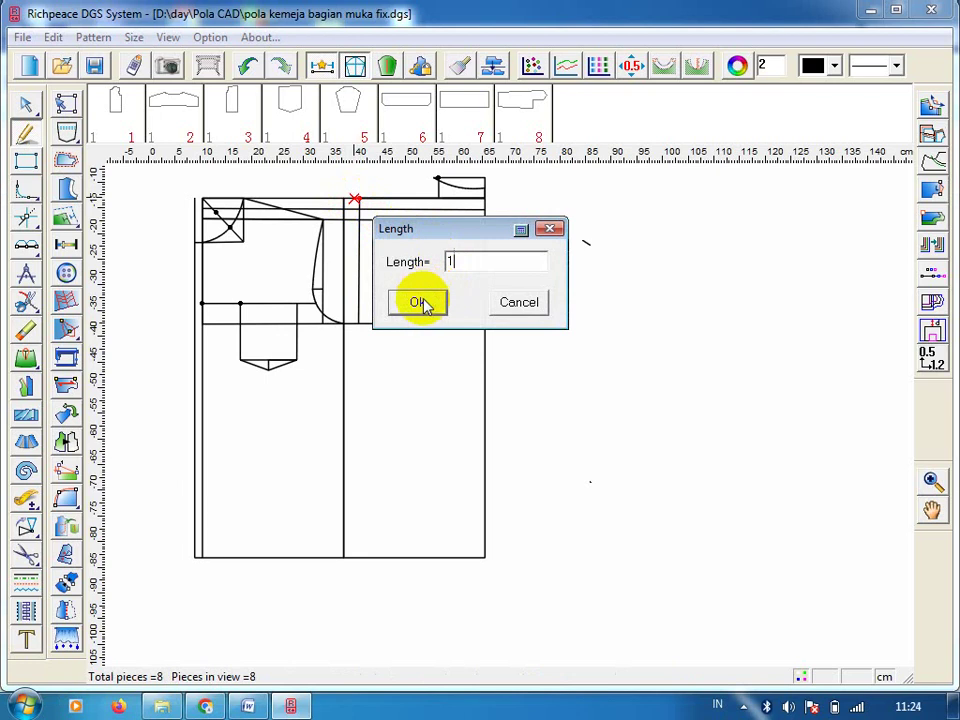
click(421, 303)
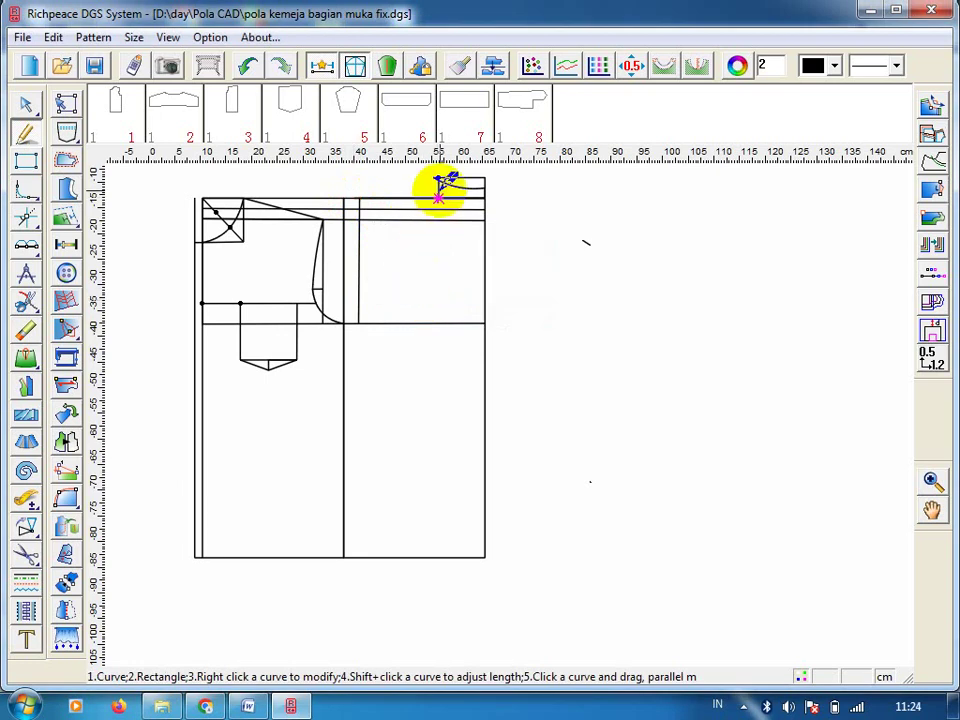
drag(437, 177, 381, 186)
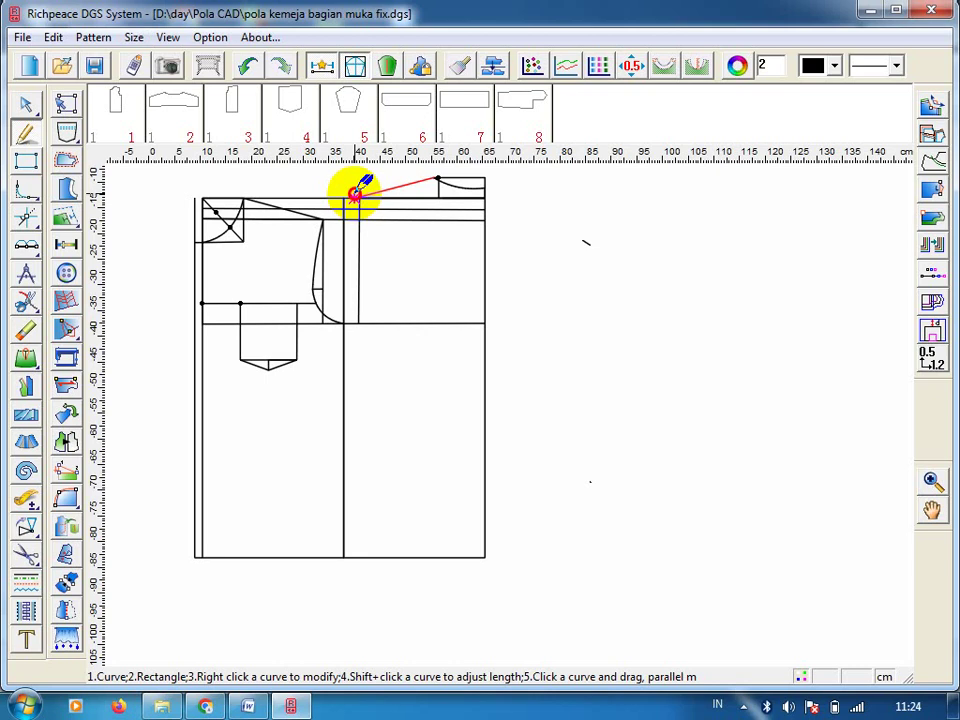
drag(357, 191, 366, 203)
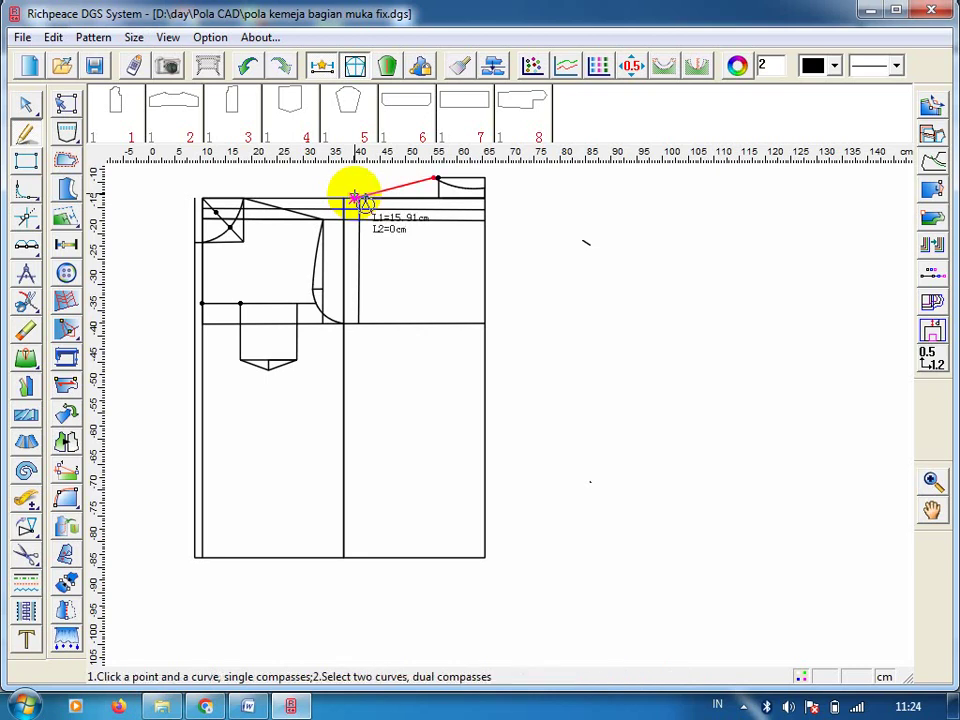
click(357, 197)
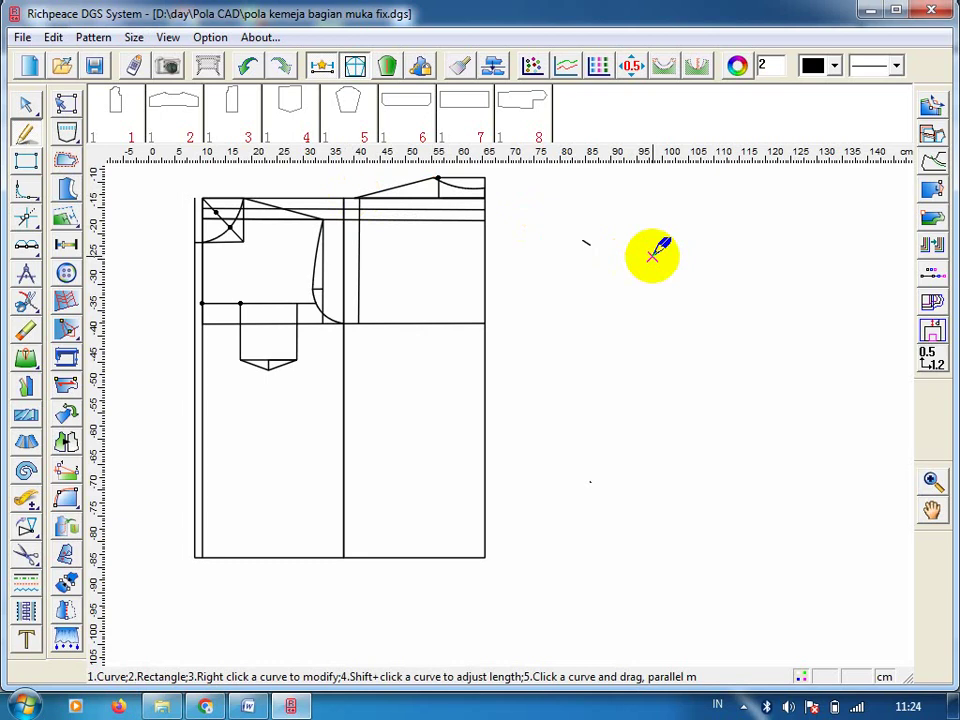
- Draw a 12.28 cm straight drop down the vertical guide from the shoulder point
click(27, 133)
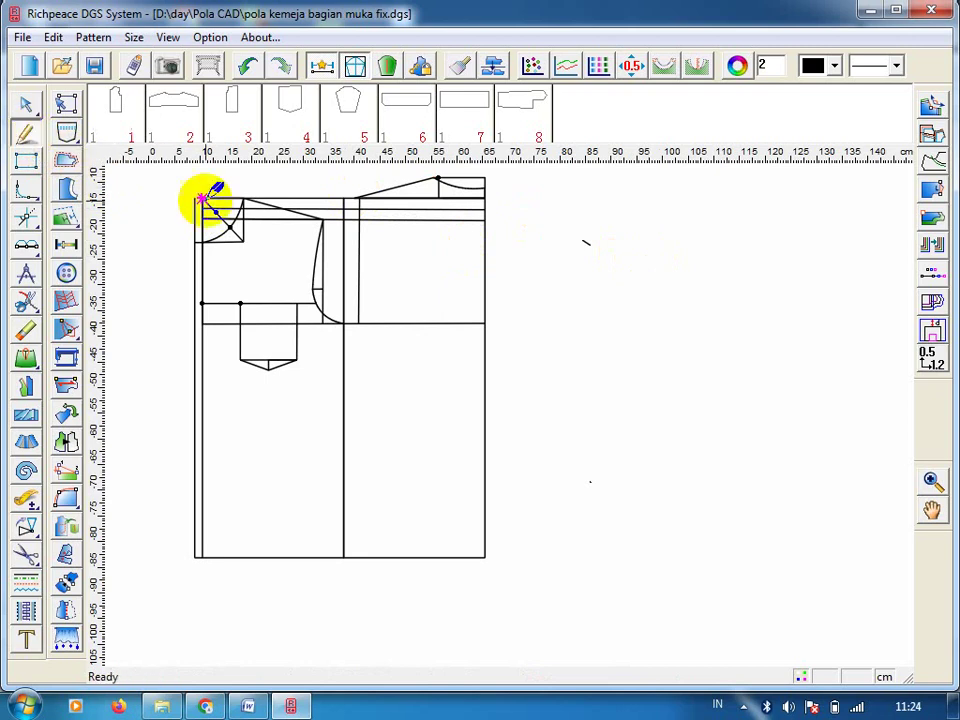
click(355, 198)
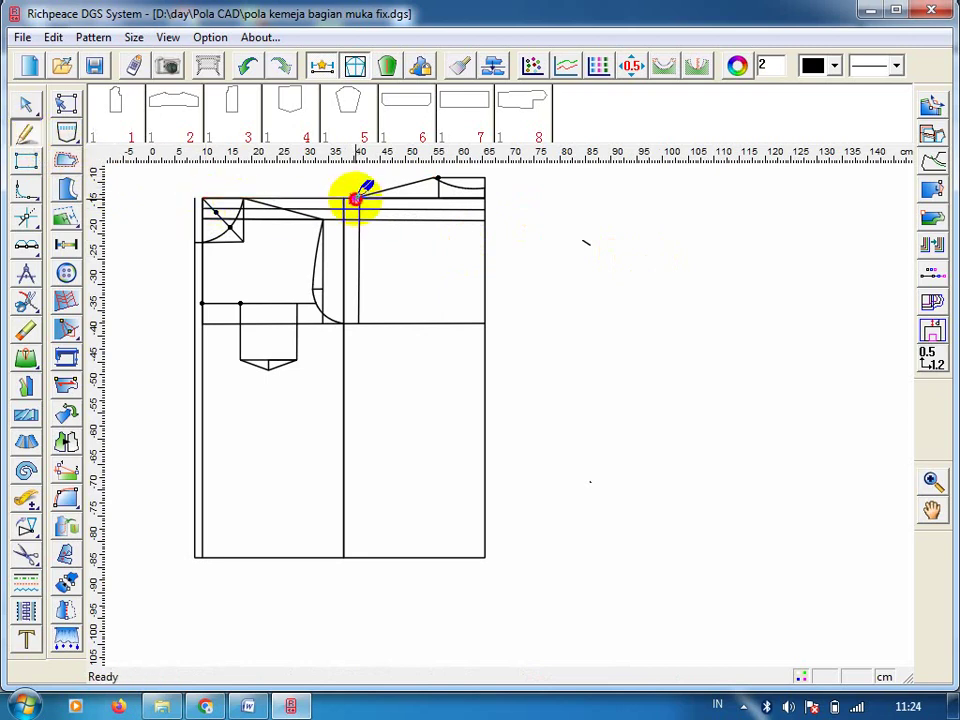
click(357, 250)
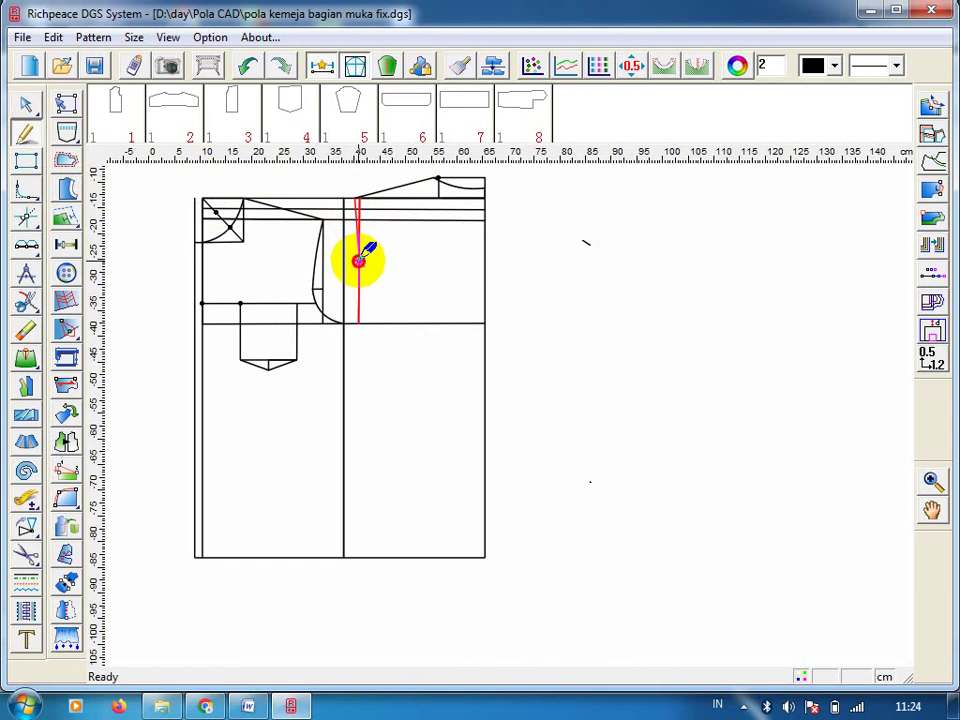
click(358, 260)
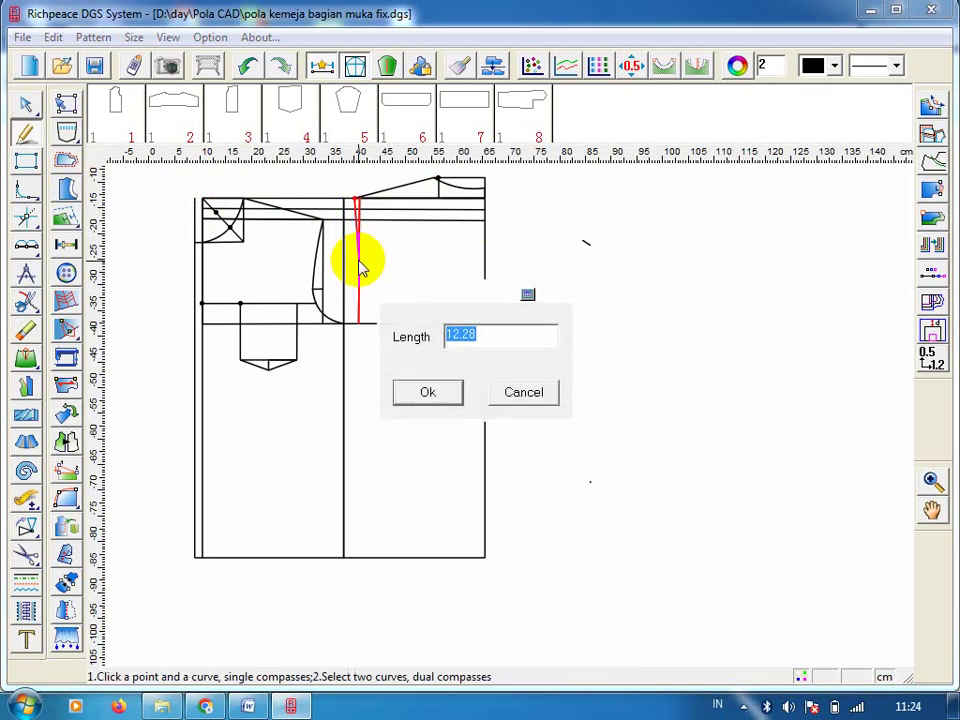
click(430, 391)
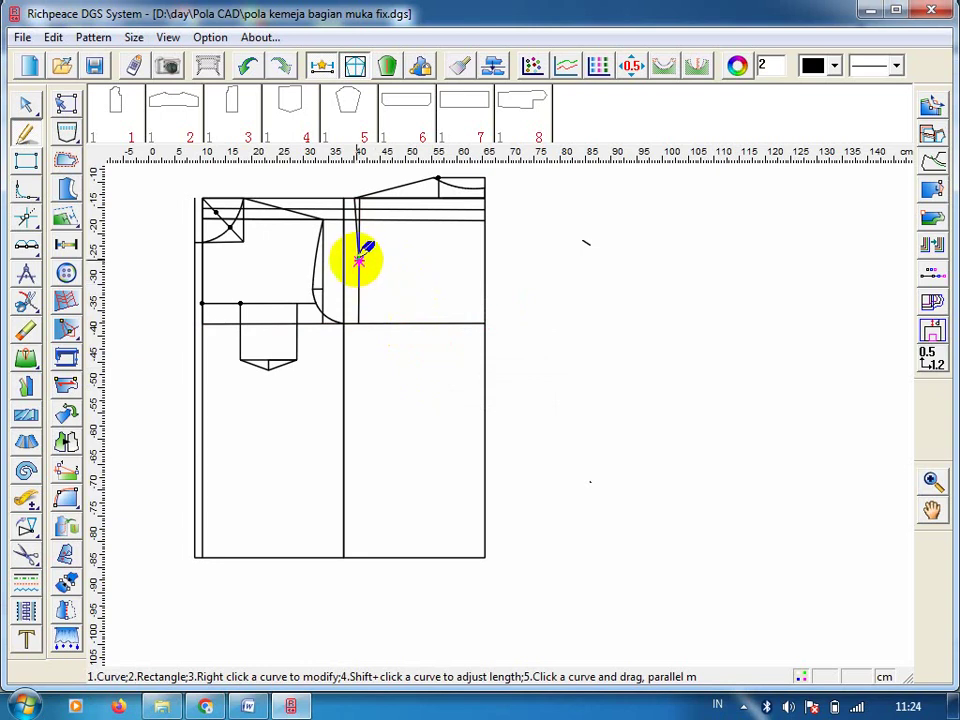
- Continue with a curve through a lower point into the chest line corner
shift+click(358, 270)
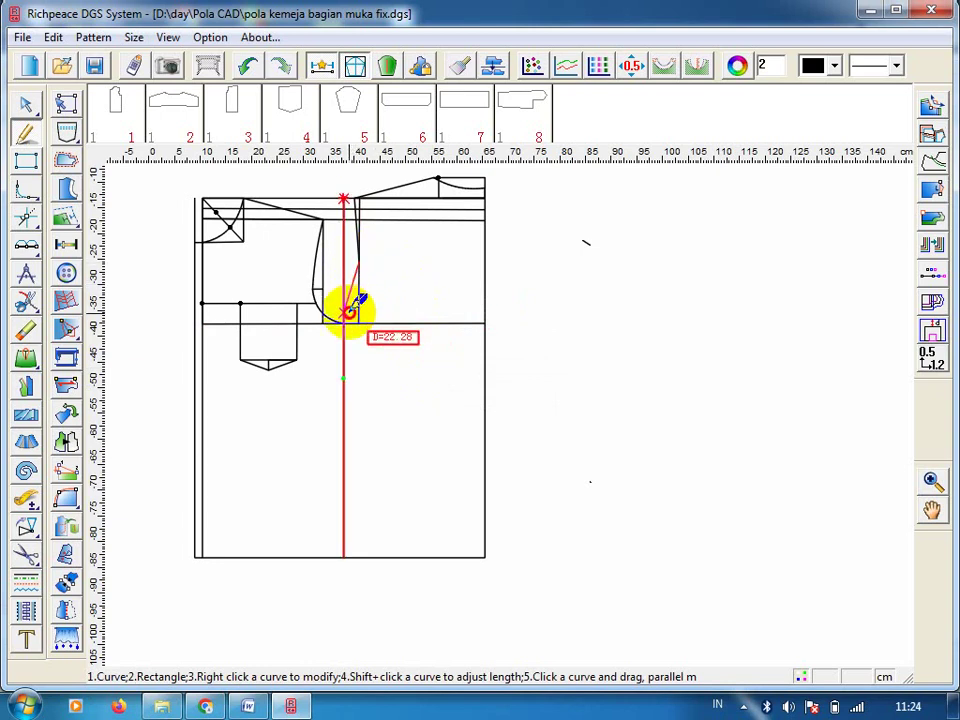
click(351, 308)
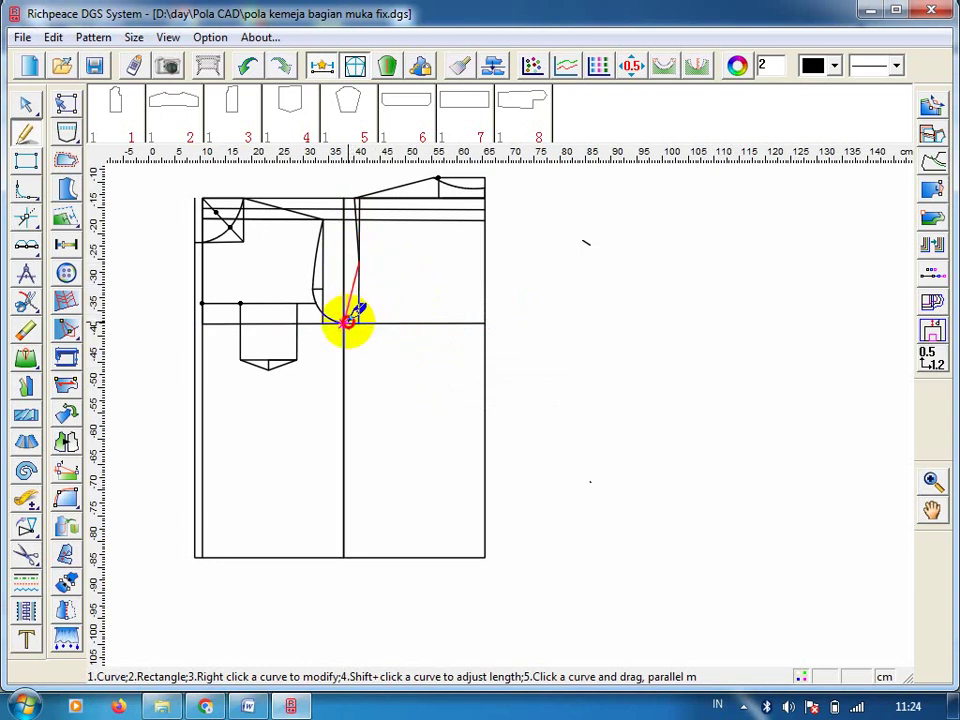
click(346, 320)
right_click(352, 318)
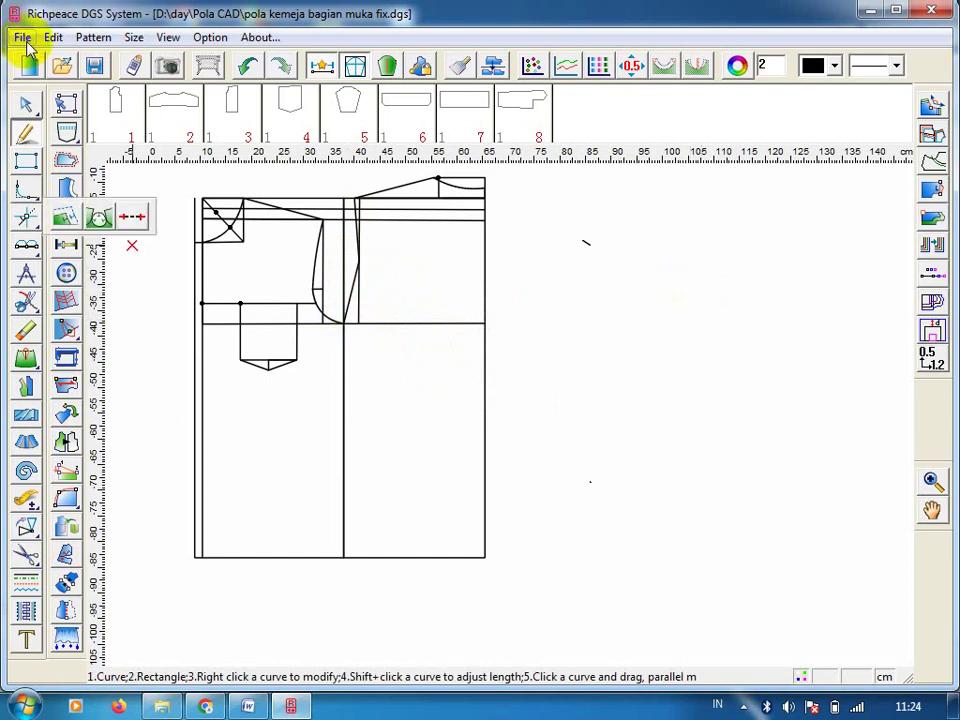
- Nudge the upper armhole line's control point with the Modify tool
click(26, 103)
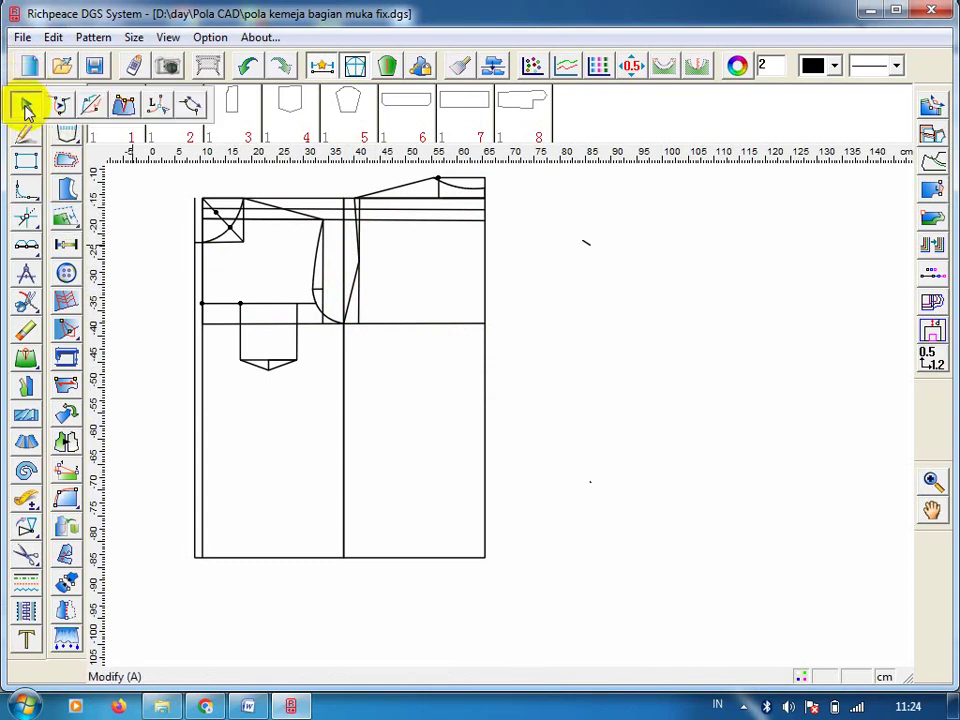
click(358, 228)
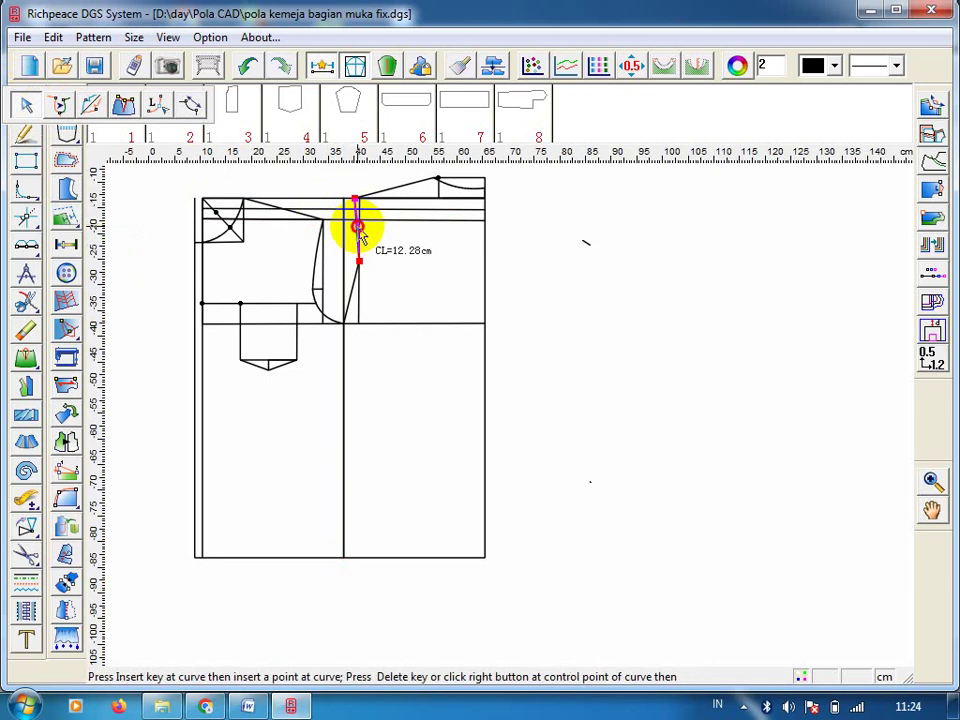
drag(362, 237, 362, 233)
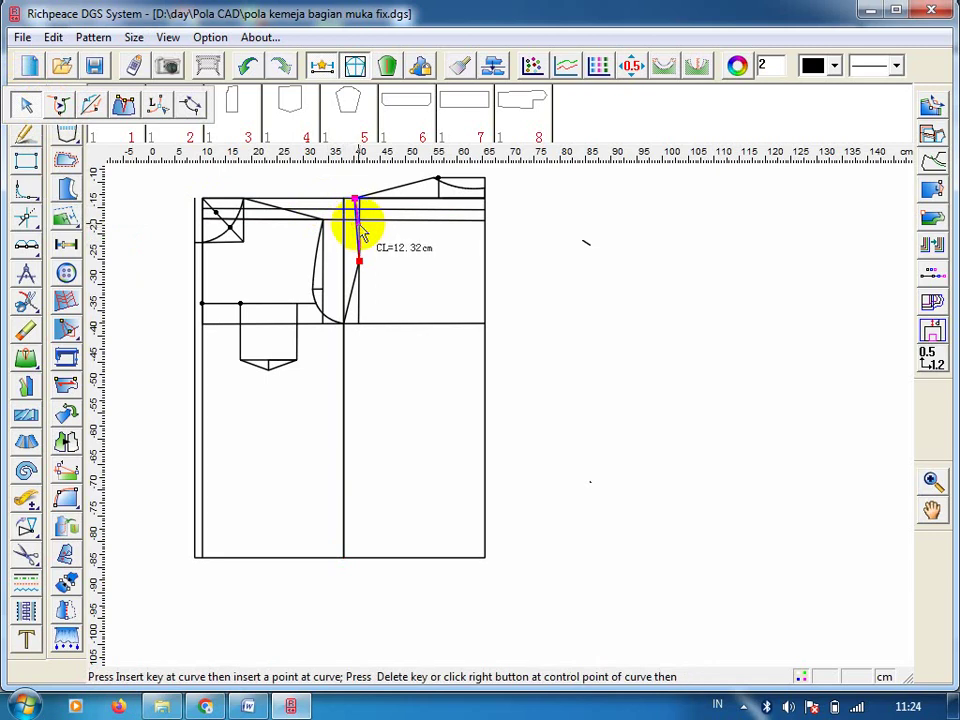
right_click(372, 237)
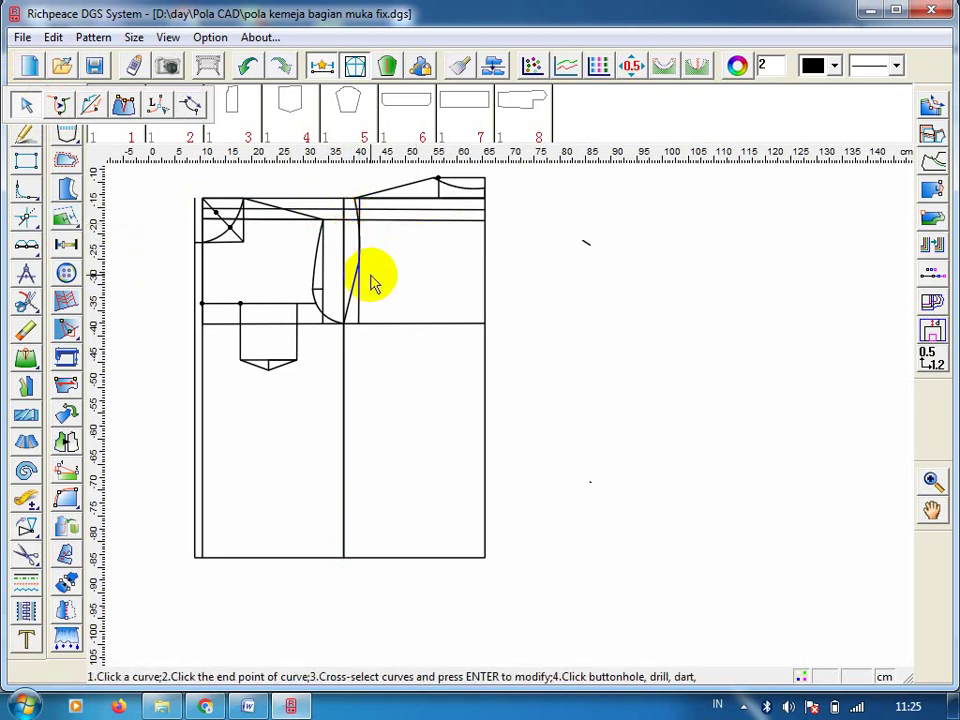
- Bow the lower armhole curve outward so it meets the chest line smoothly
click(357, 279)
click(357, 264)
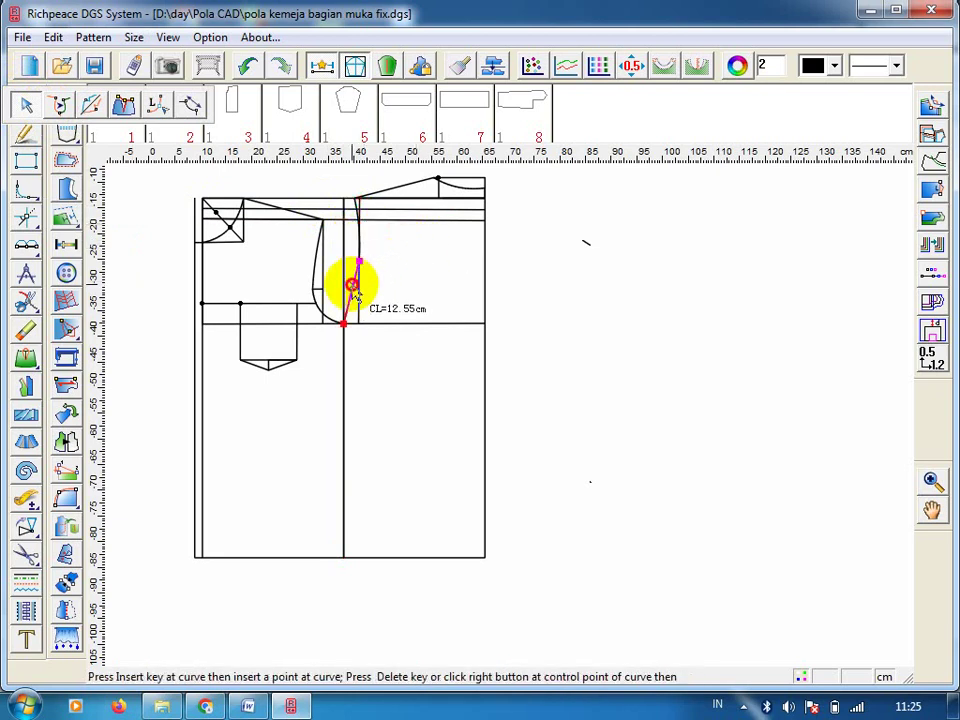
mouse_move(353, 287)
mouse_down()
mouse_move(363, 308)
mouse_move(350, 316)
mouse_up()
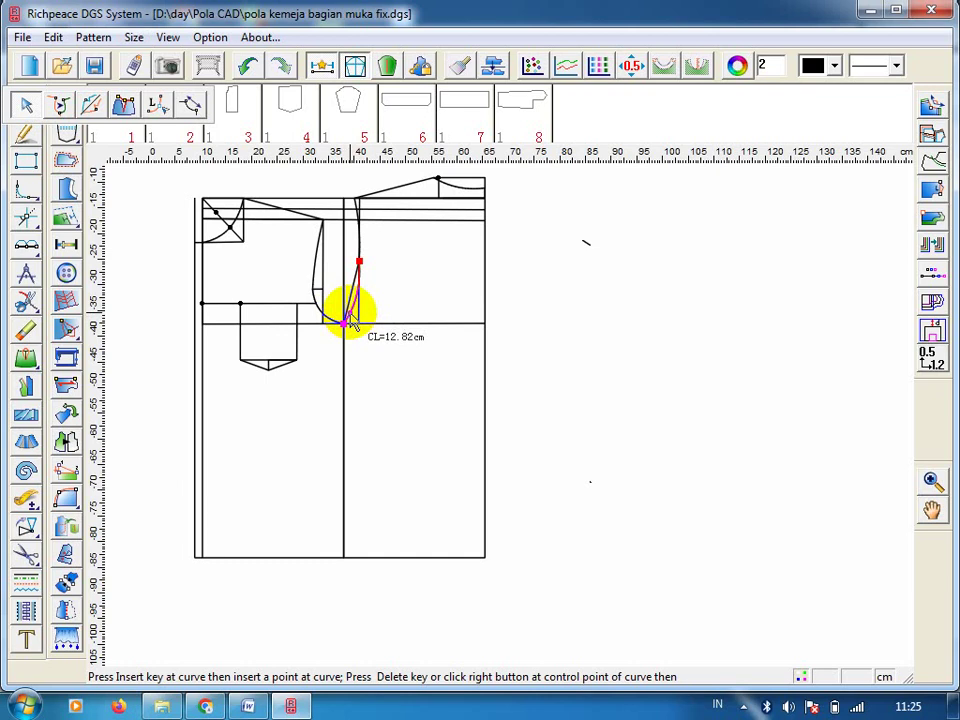
click(388, 321)
right_click(391, 318)
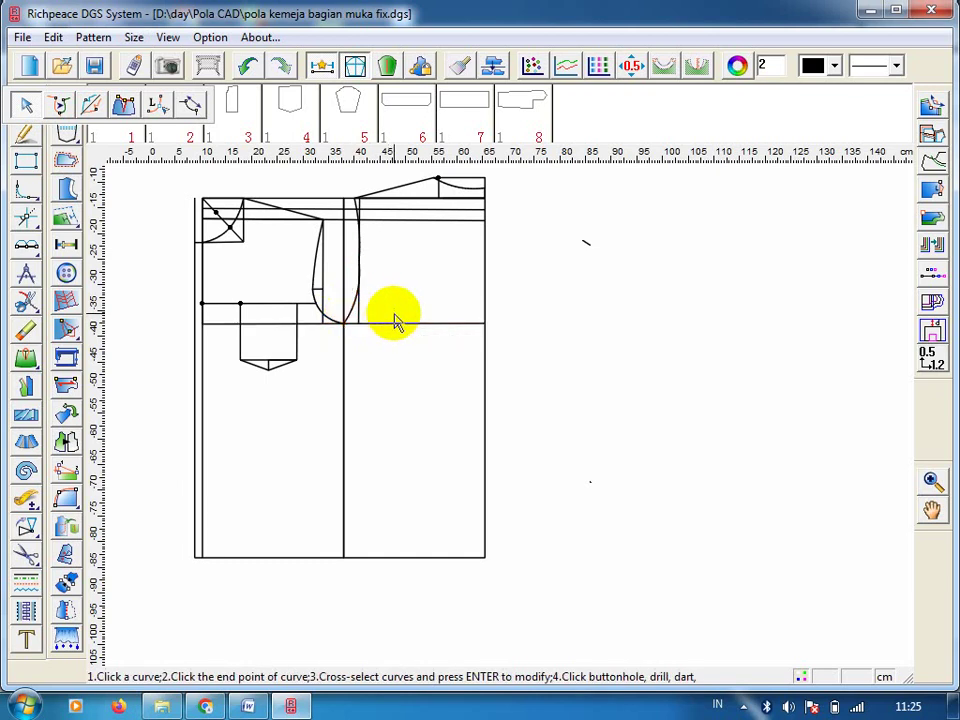
- Bend the lower armhole curve slightly outward, refining it to about 13.06 cm
click(360, 316)
mouse_move(360, 316)
mouse_down()
mouse_move(352, 318)
mouse_move(361, 324)
mouse_up()
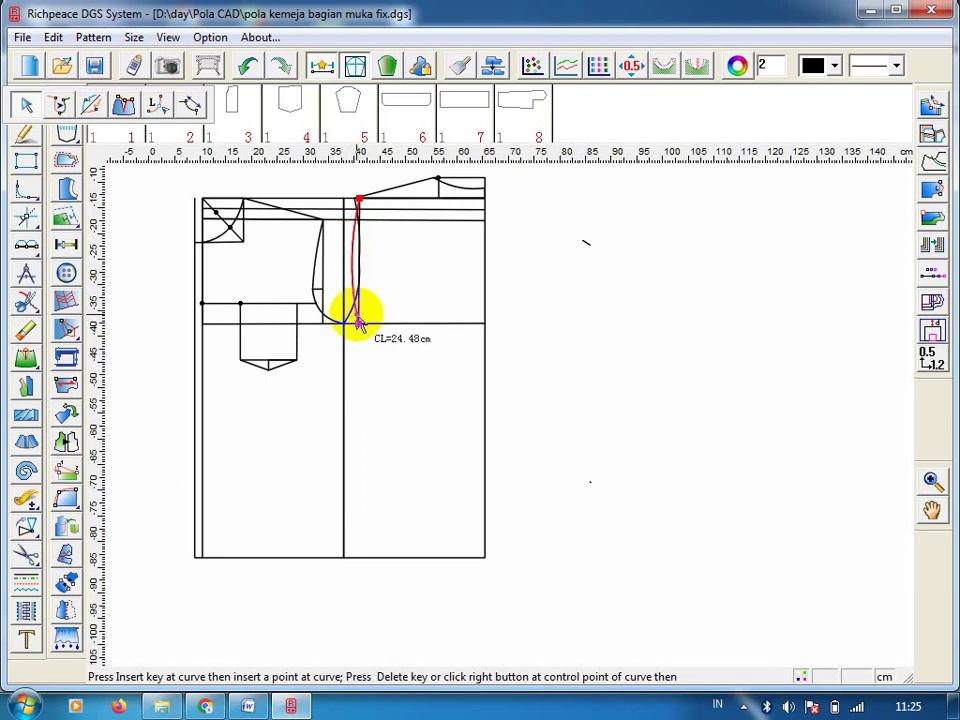
right_click(359, 320)
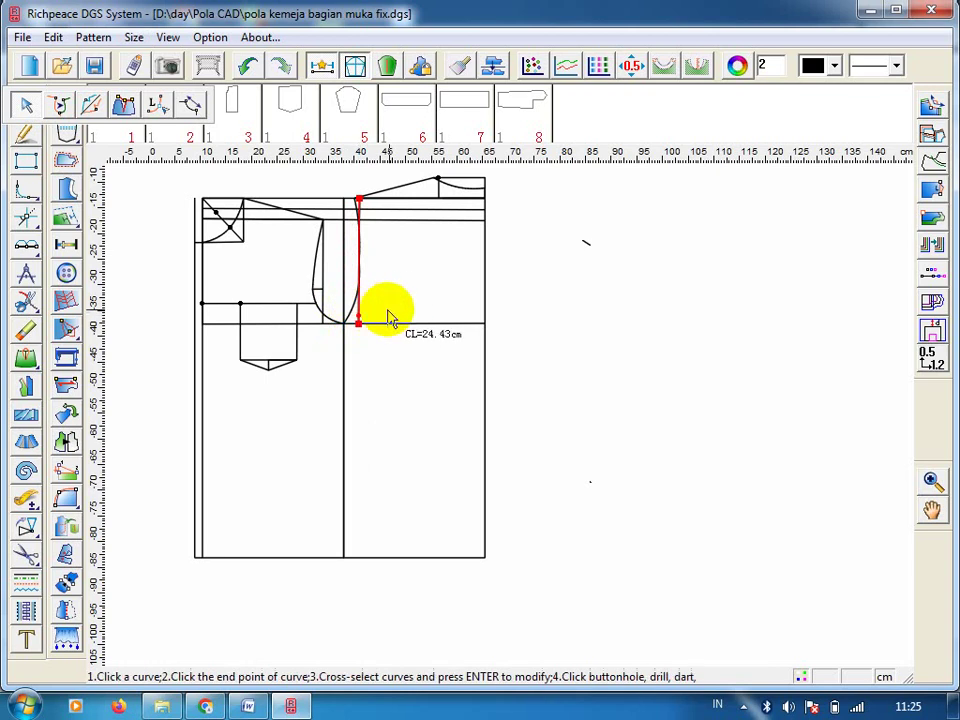
click(357, 318)
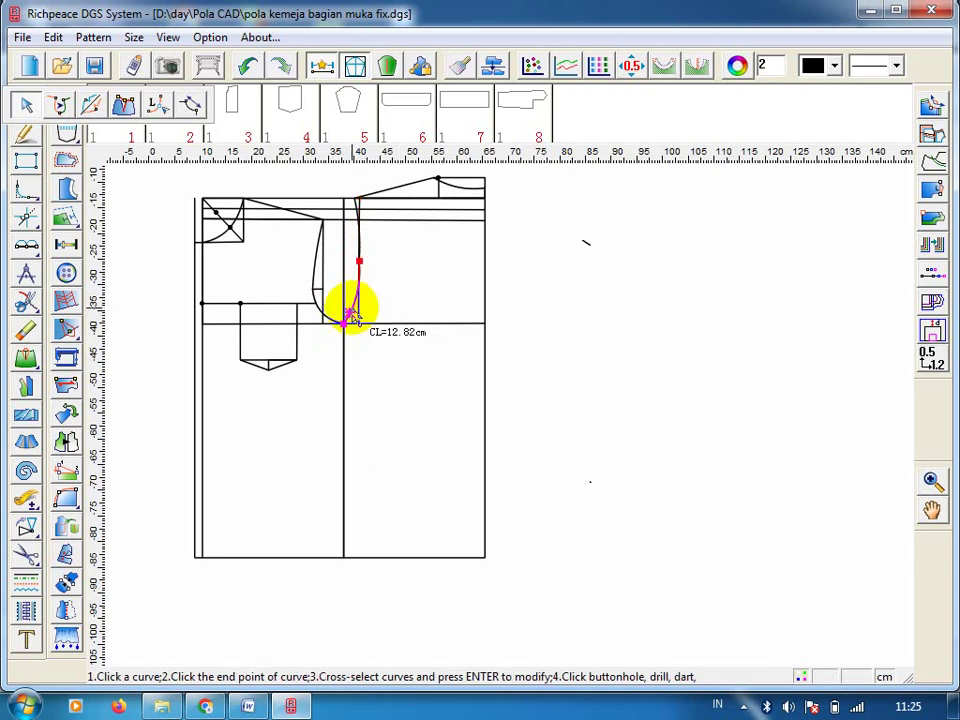
click(357, 317)
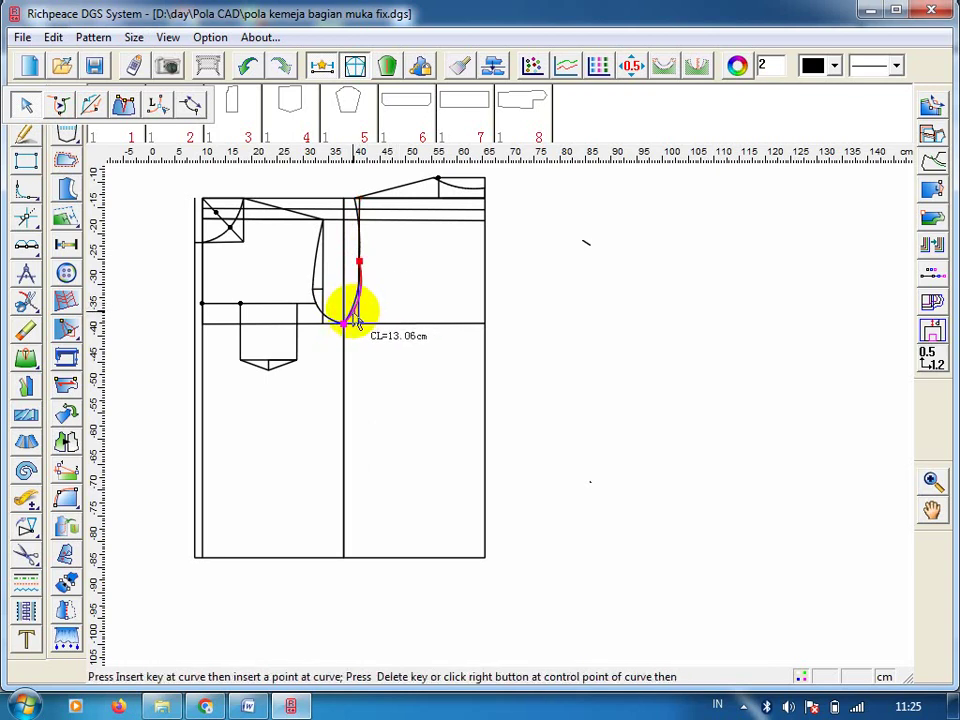
drag(357, 318, 350, 320)
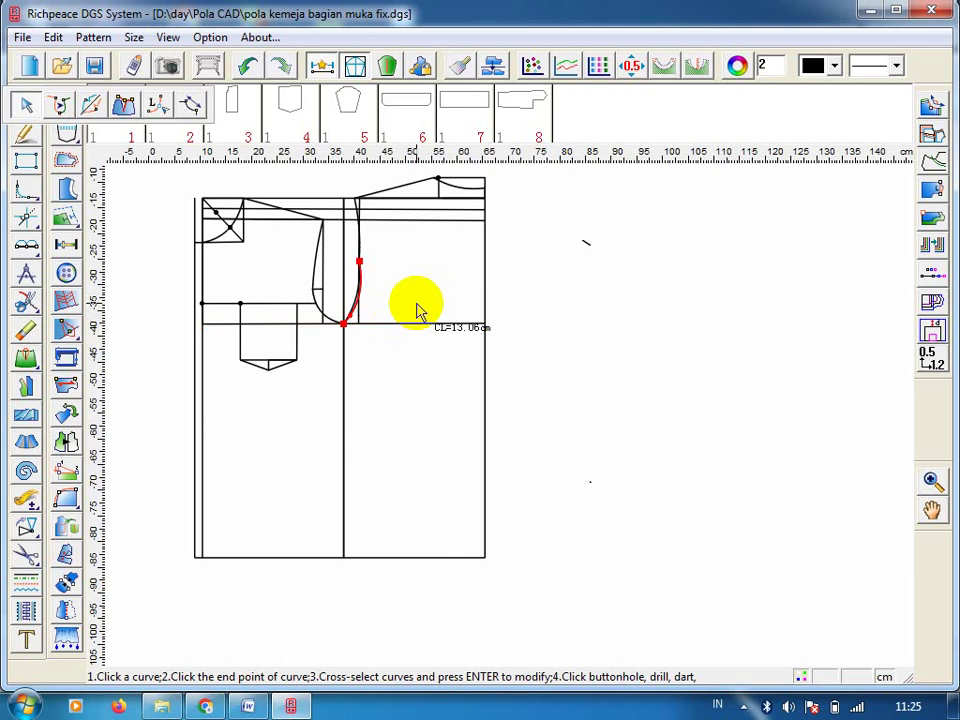
right_click(418, 311)
- Drag the upper armhole curve's control point to reshape its bend
click(360, 237)
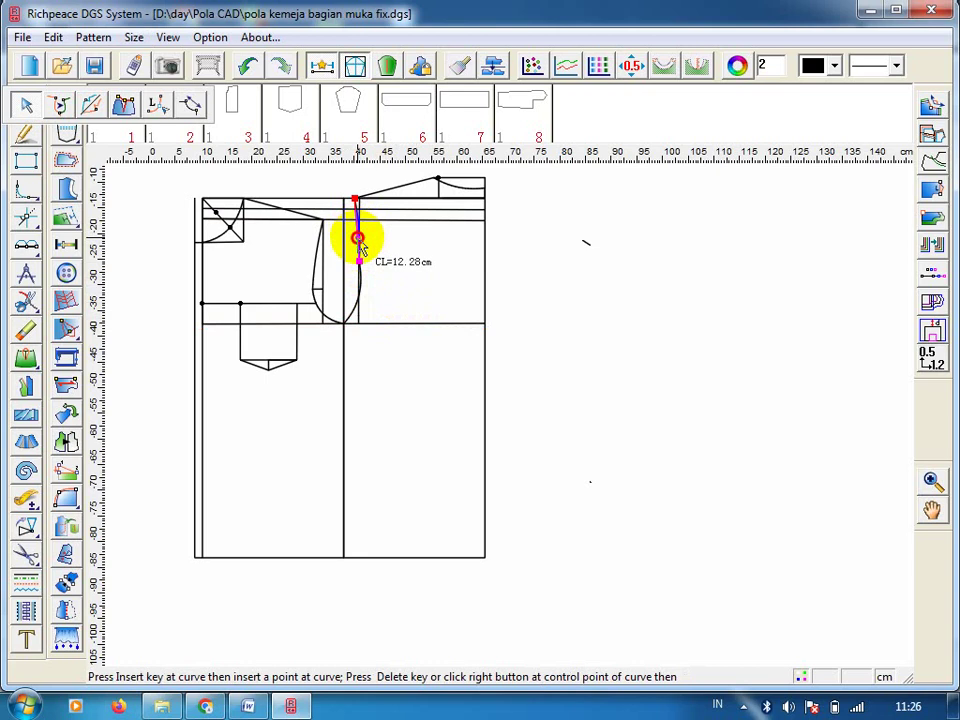
drag(358, 239, 362, 254)
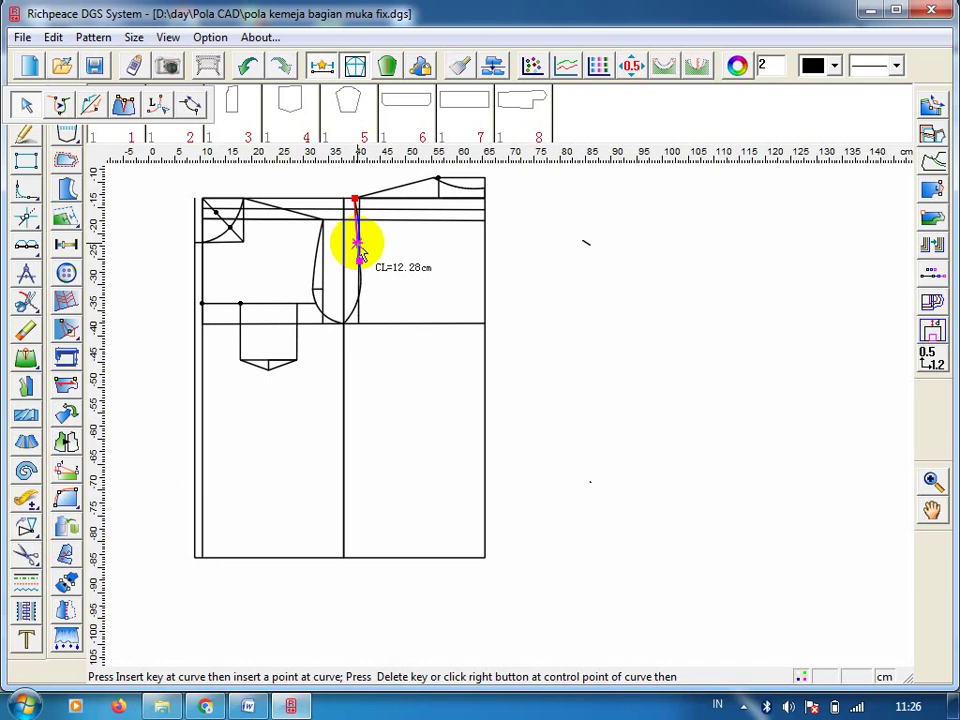
right_click(366, 258)
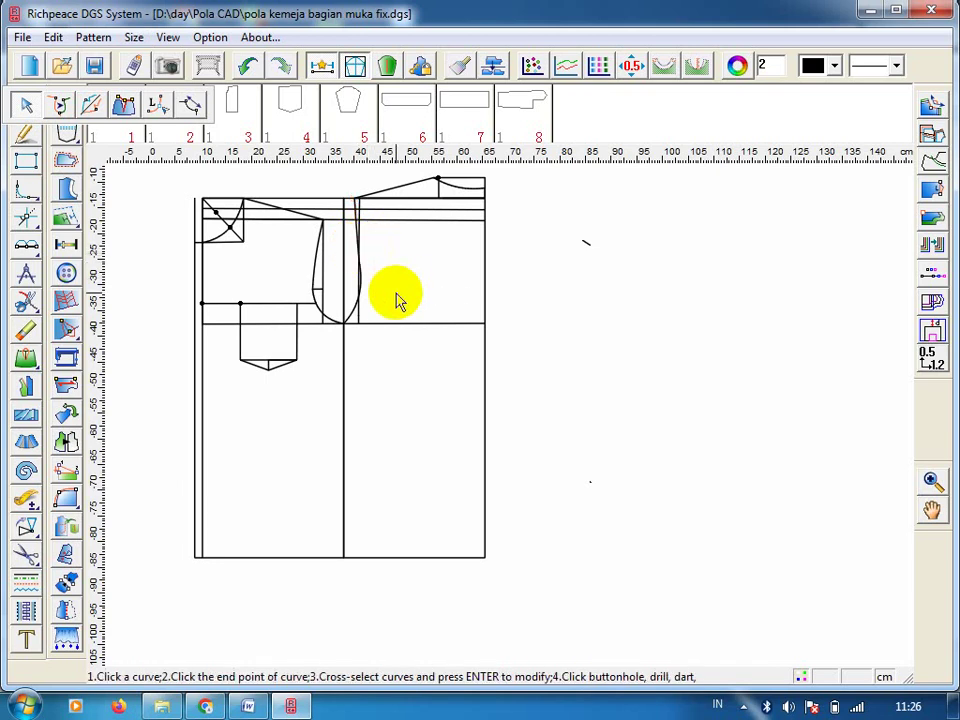
- Smooth the lower armhole curve further and check the upper horizontal line's length
click(356, 304)
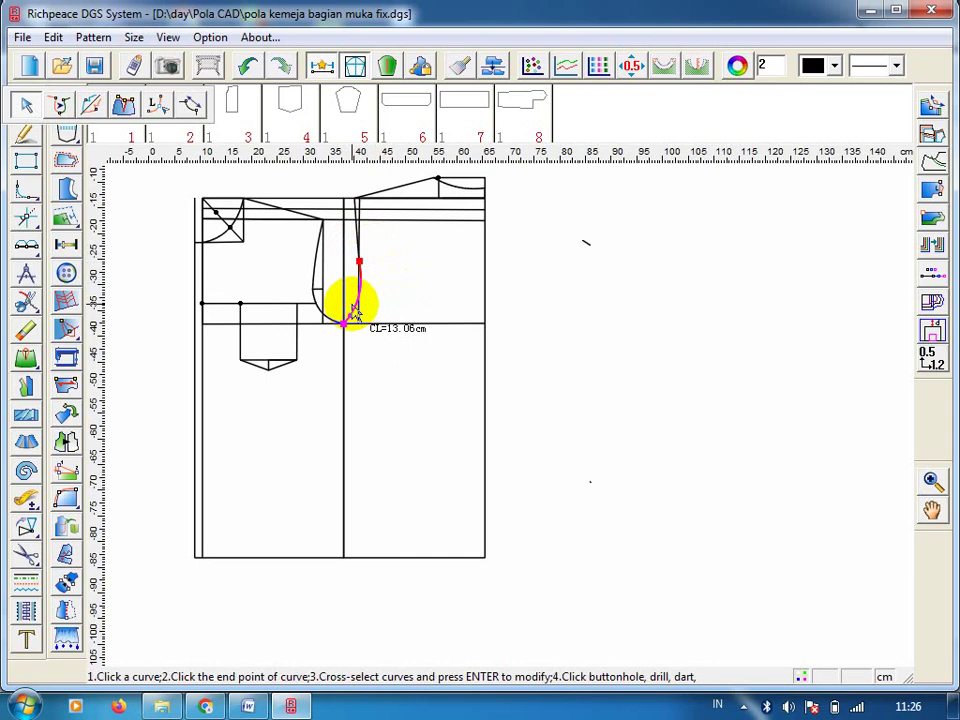
drag(352, 304, 356, 306)
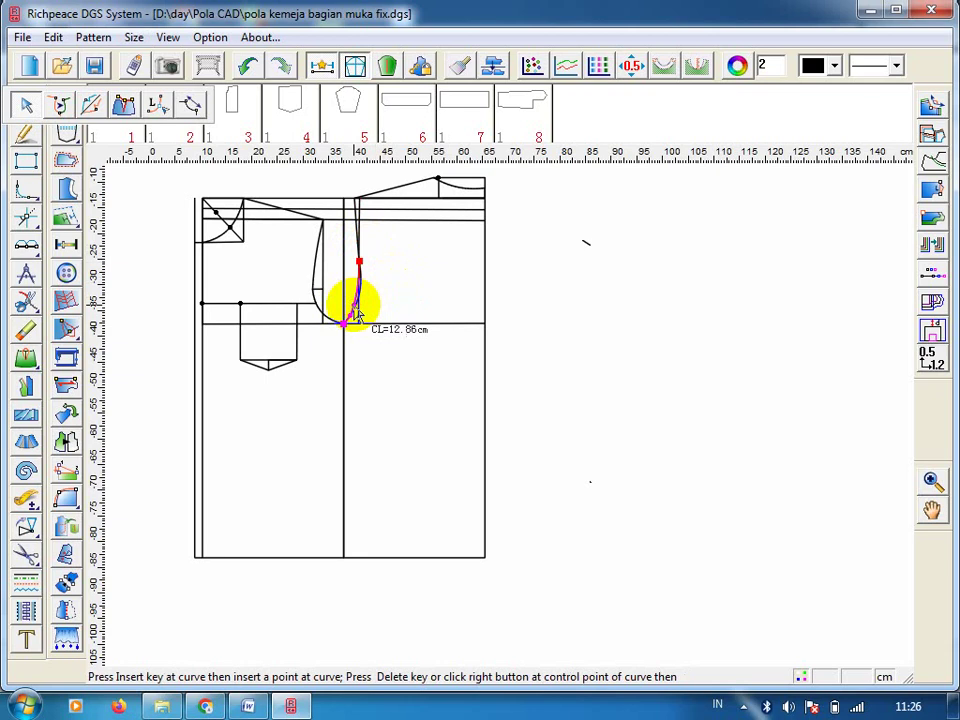
drag(356, 311, 357, 311)
right_click(358, 309)
click(399, 294)
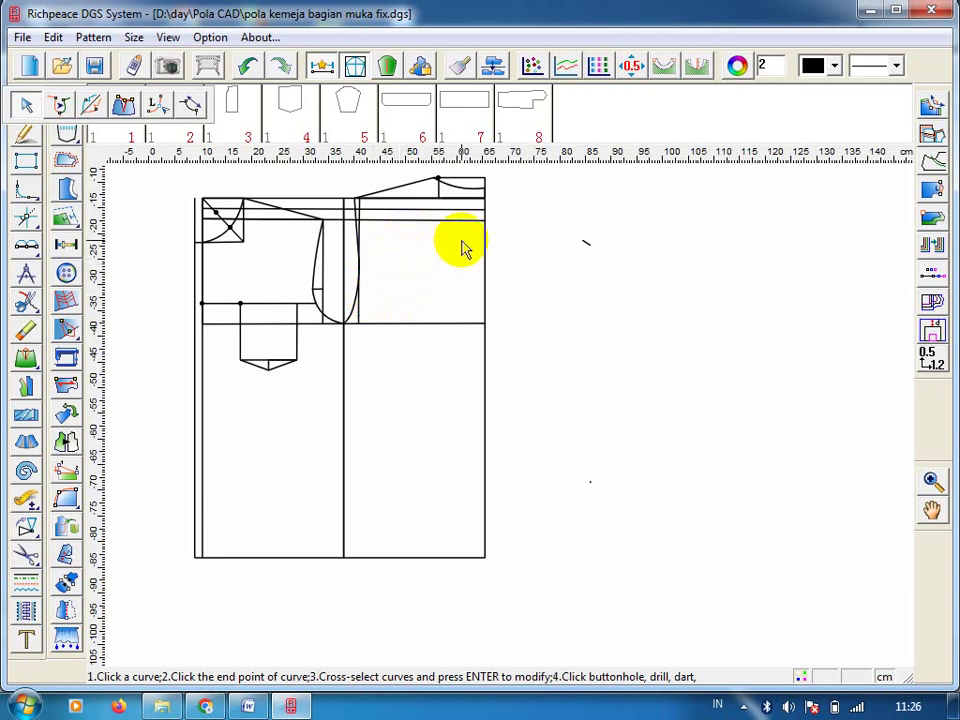
click(471, 218)
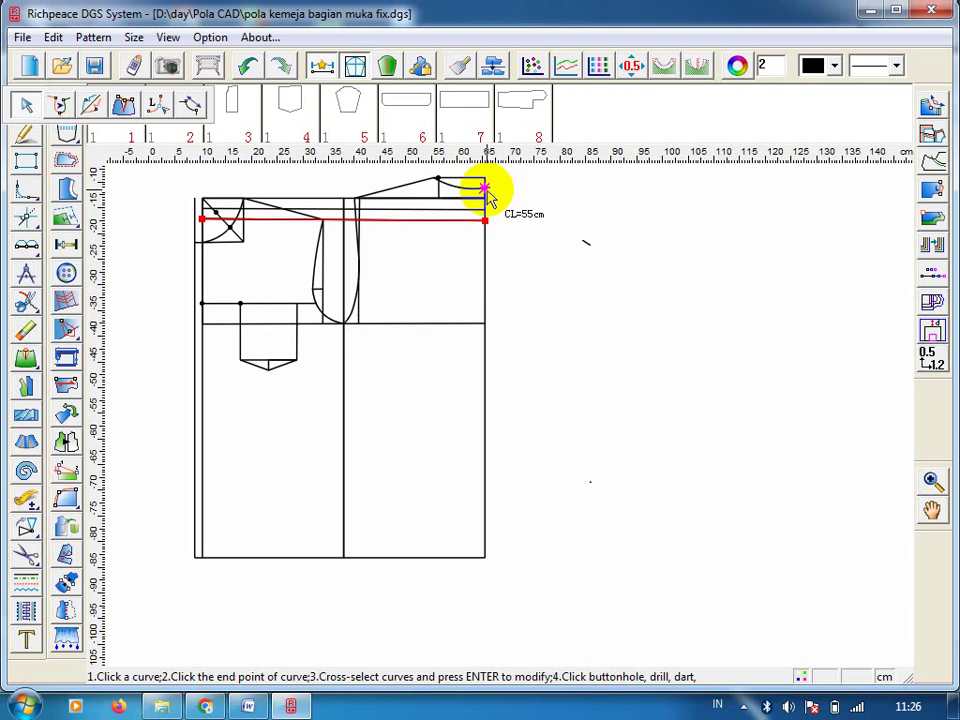
click(27, 140)
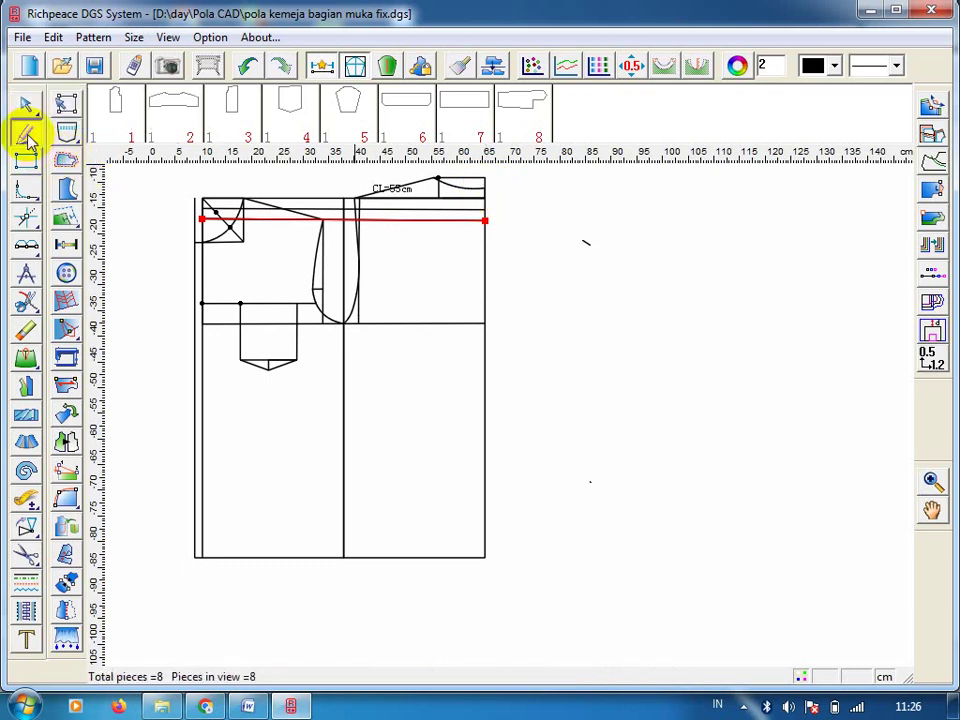
- Mark a point 11 cm down the front edge using single compasses
click(355, 198)
click(437, 179)
right_click(485, 186)
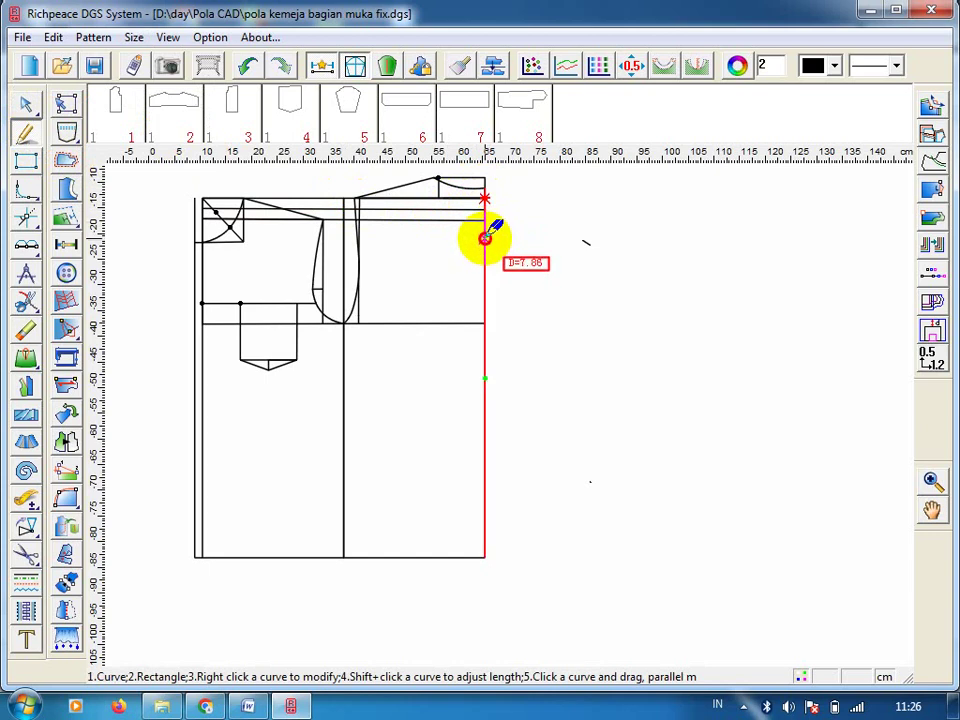
click(485, 238)
click(489, 244)
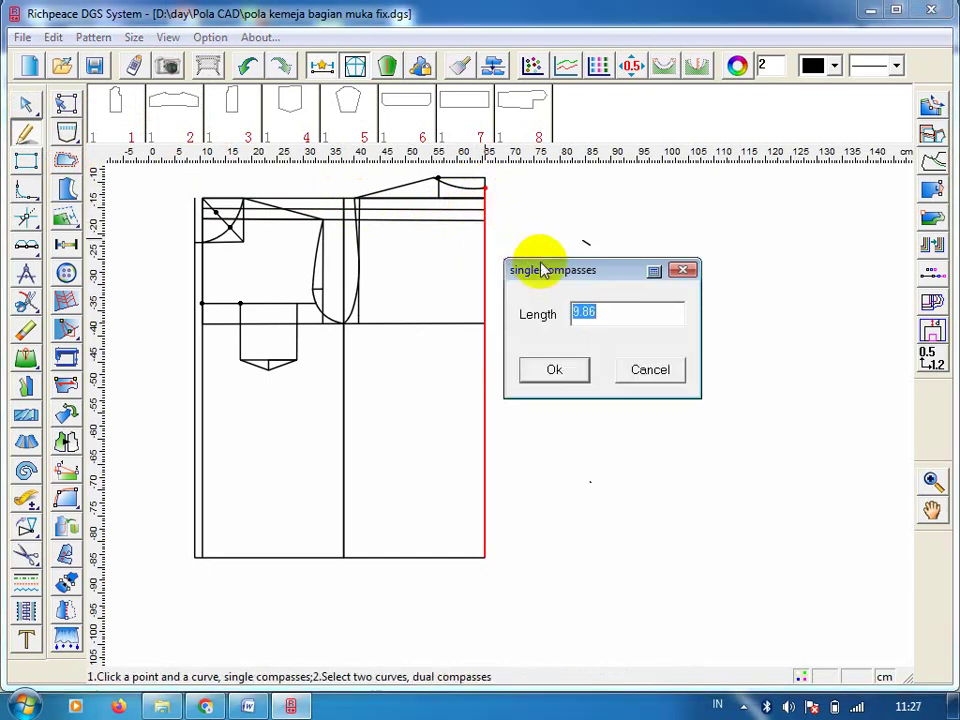
text(11)
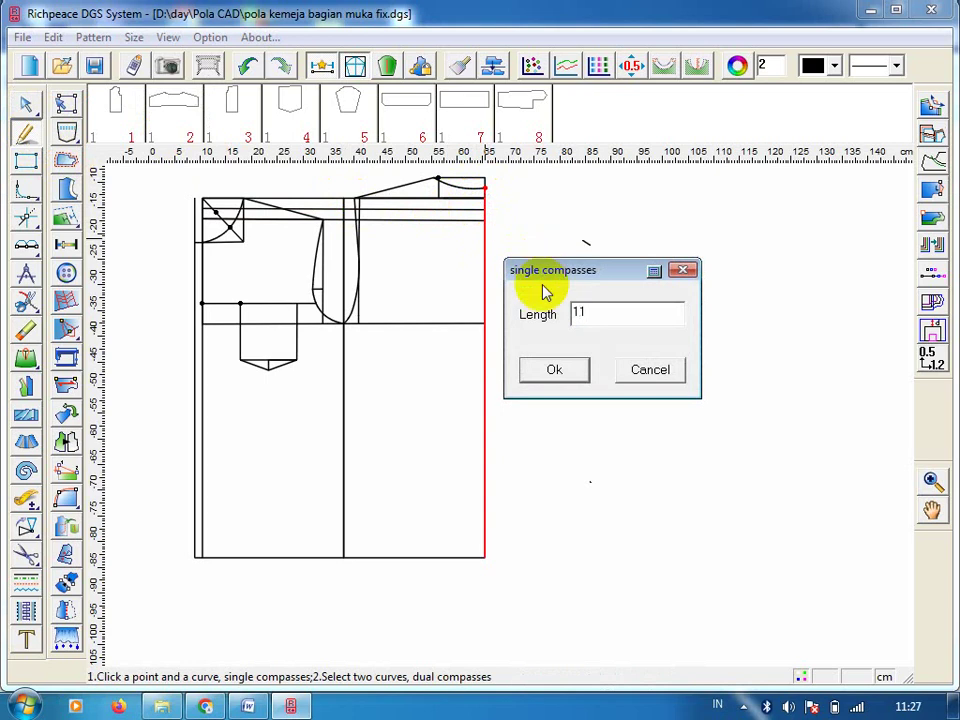
click(560, 371)
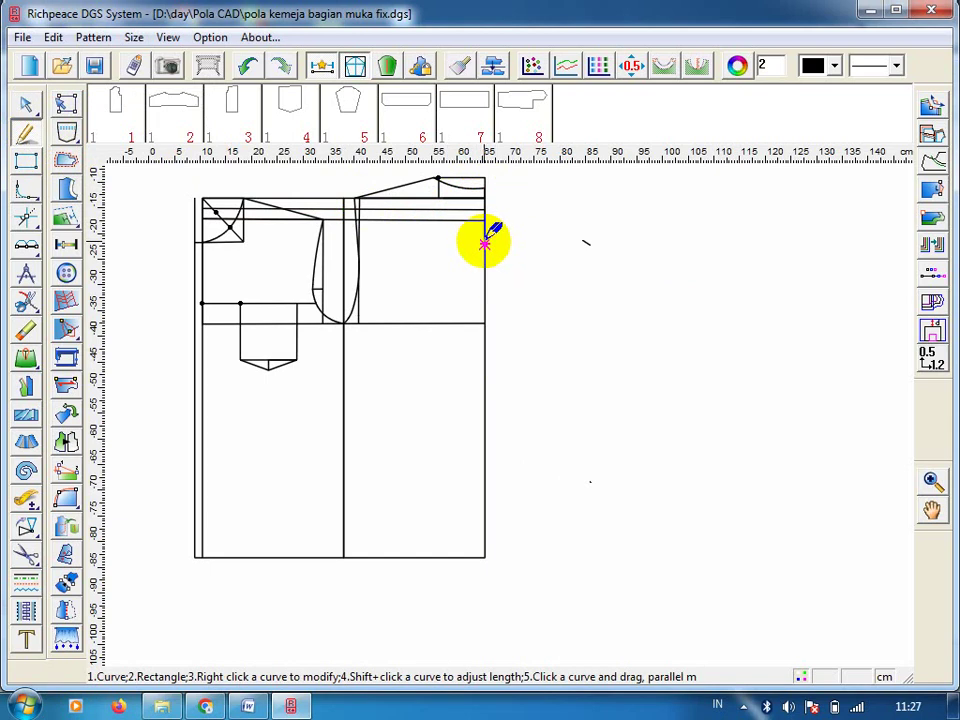
- Draw the horizontal chest line from the 11 cm mark to the armhole guide, then link guide to it
click(483, 242)
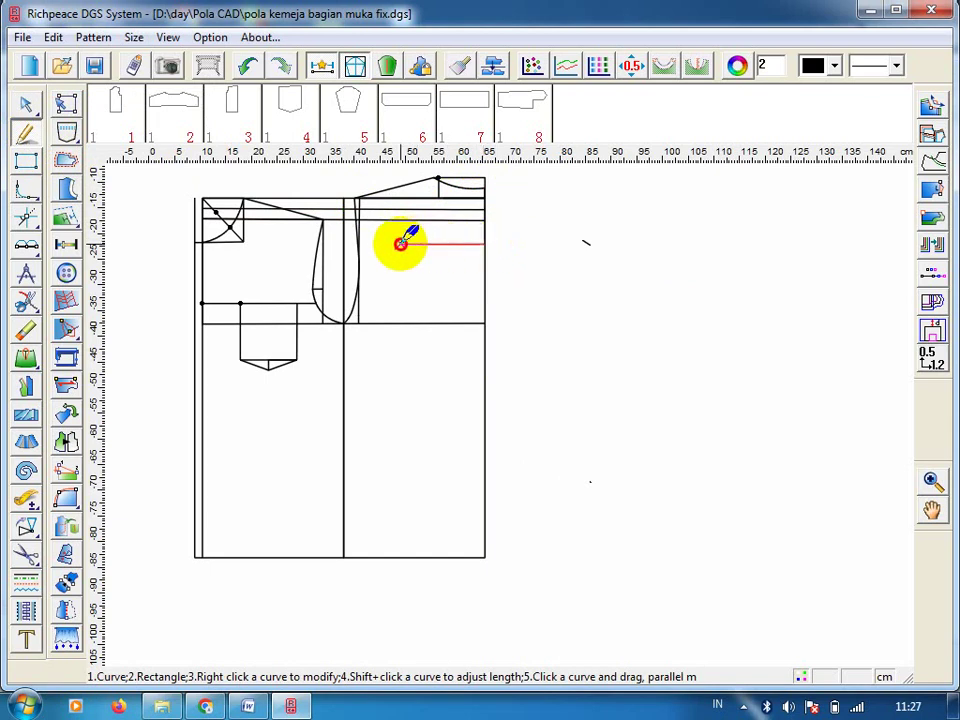
click(361, 242)
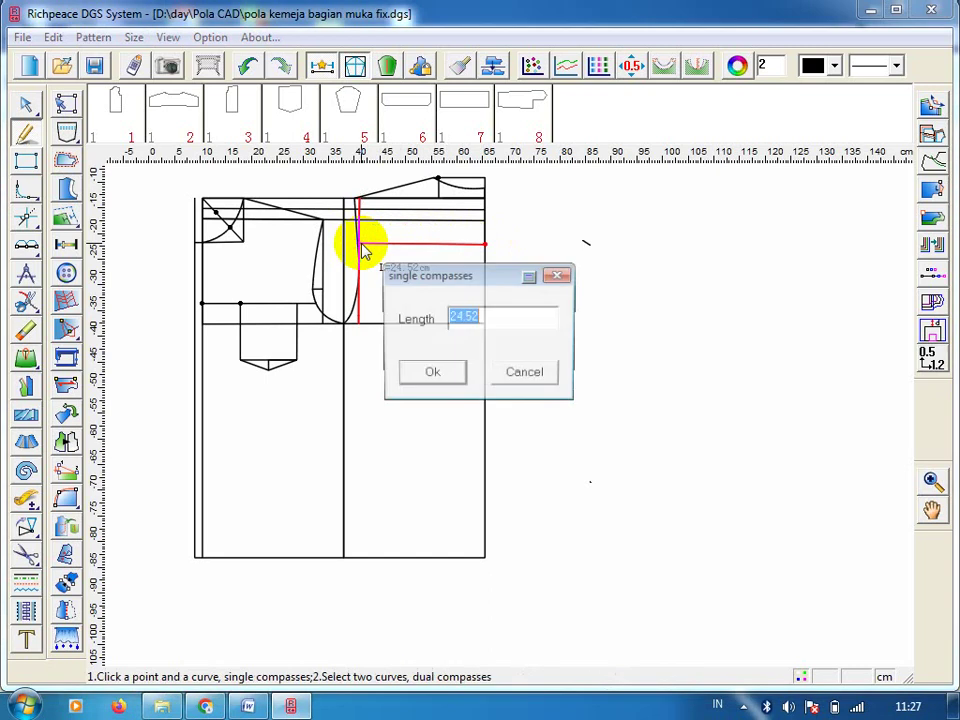
click(439, 377)
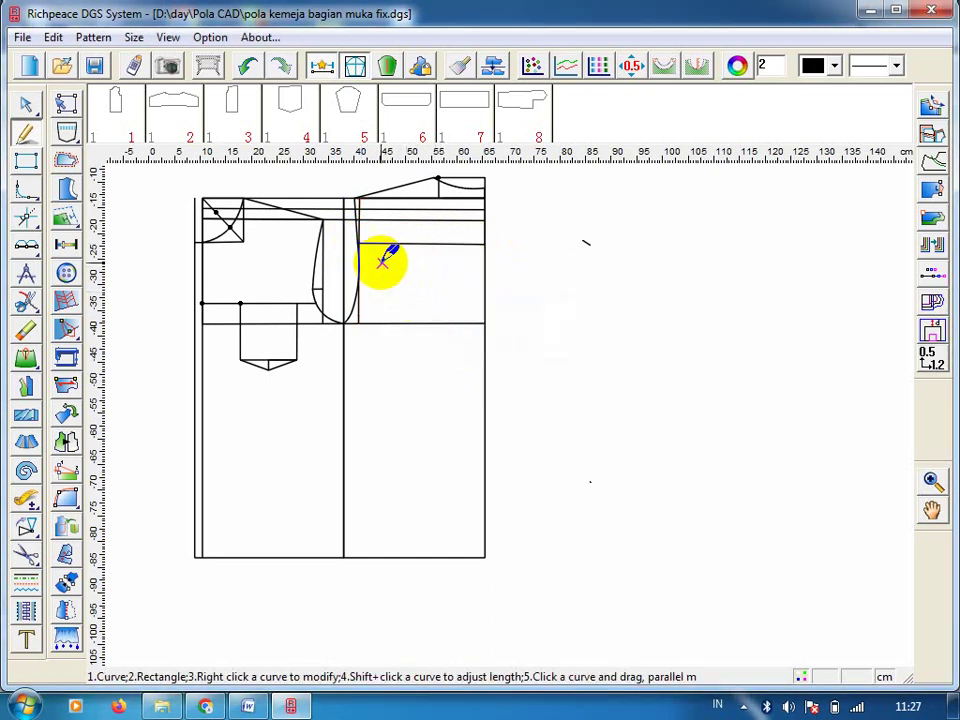
right_click(360, 238)
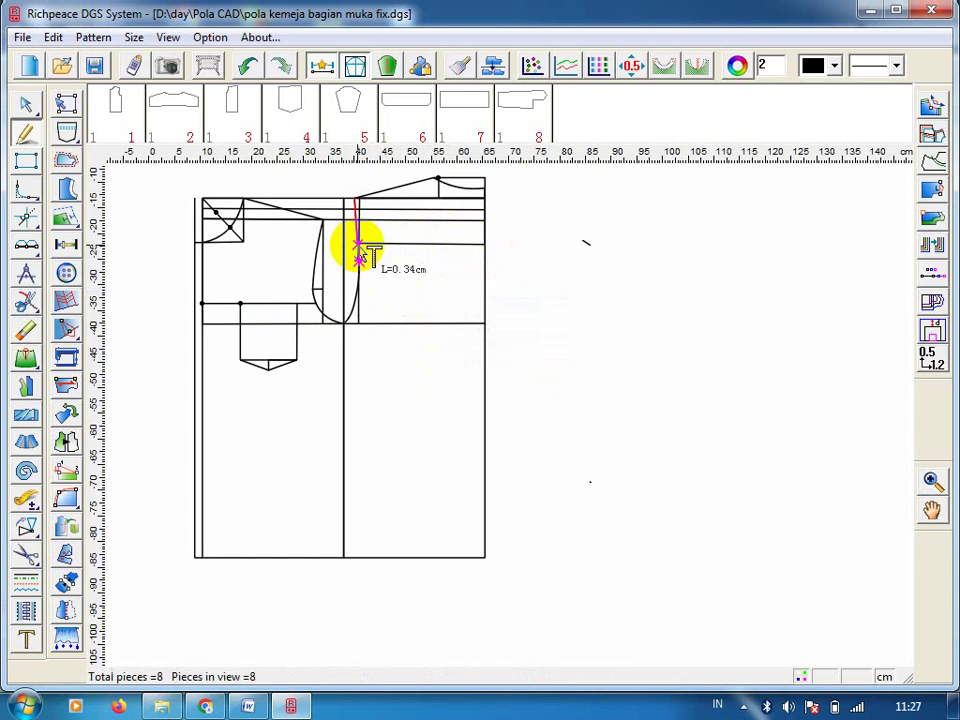
click(359, 259)
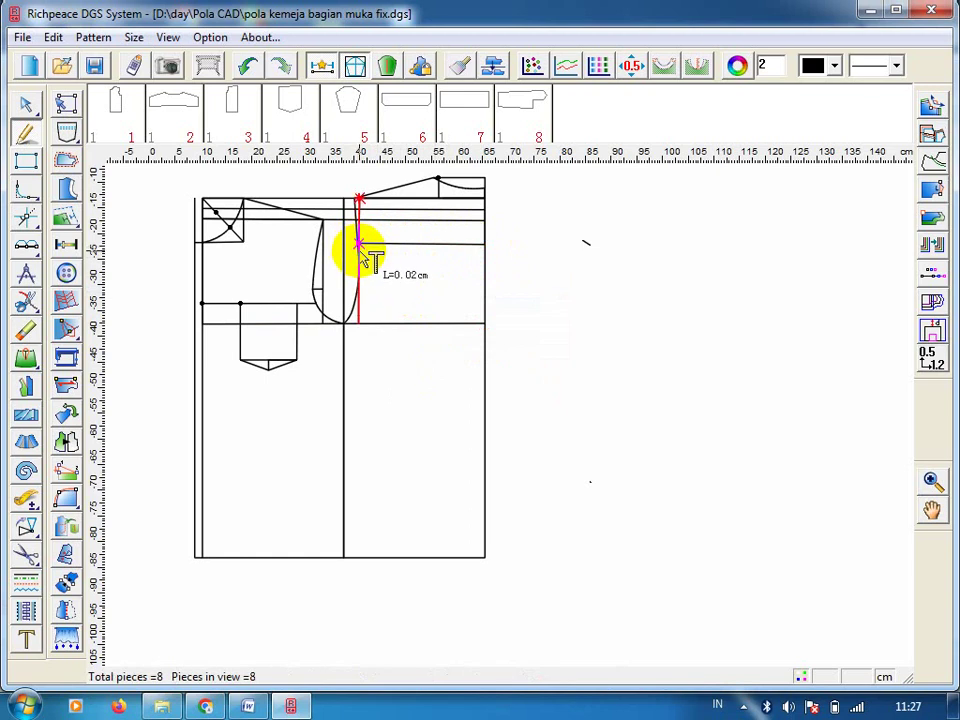
right_click(364, 257)
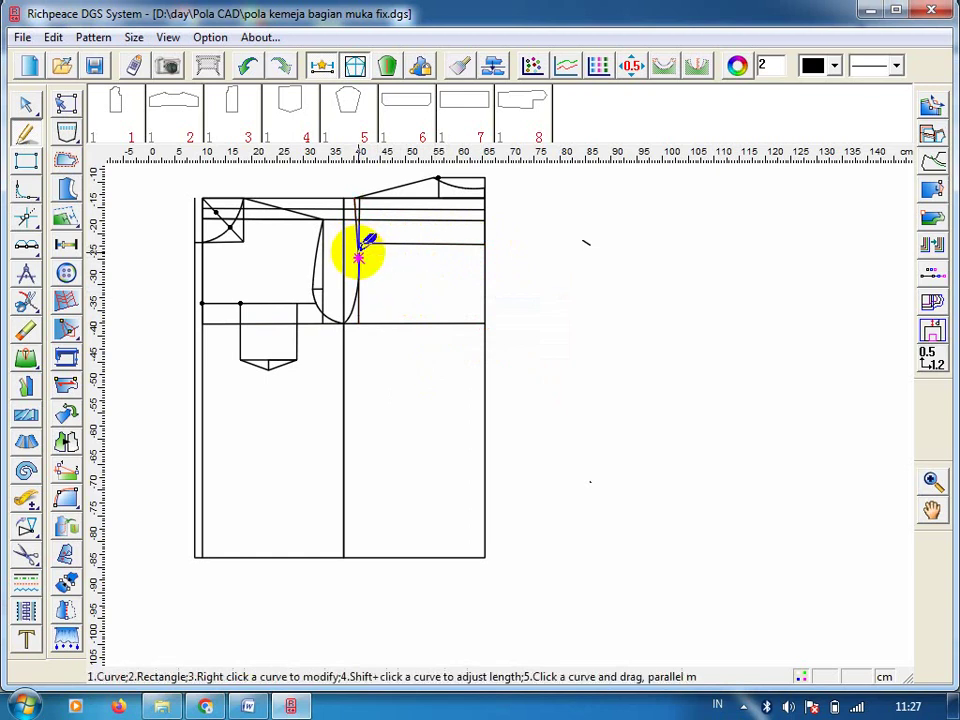
right_click(360, 252)
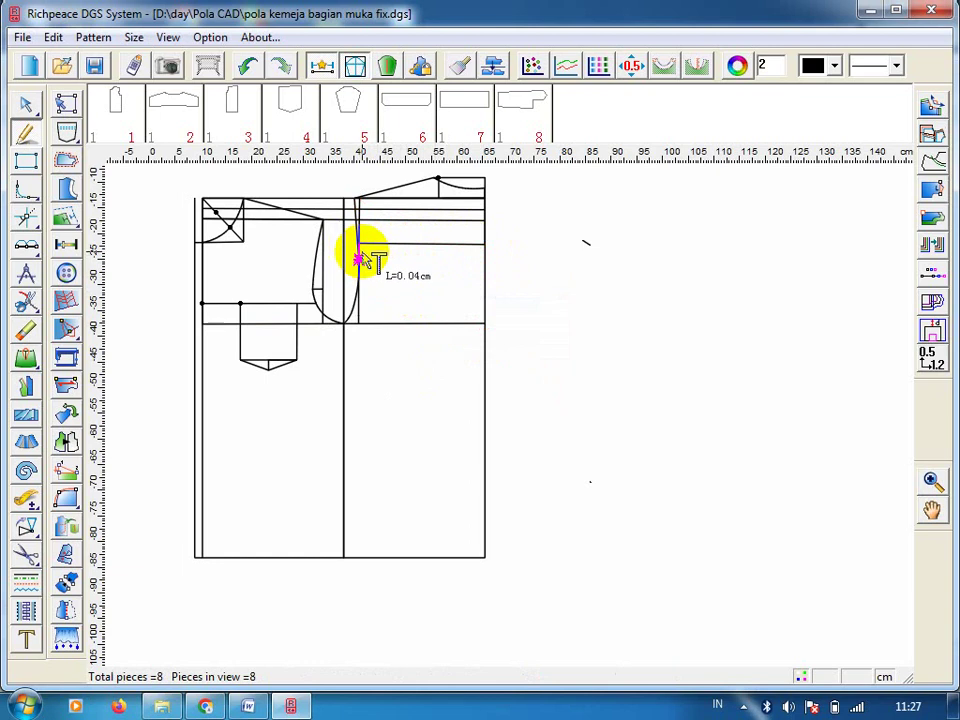
click(360, 256)
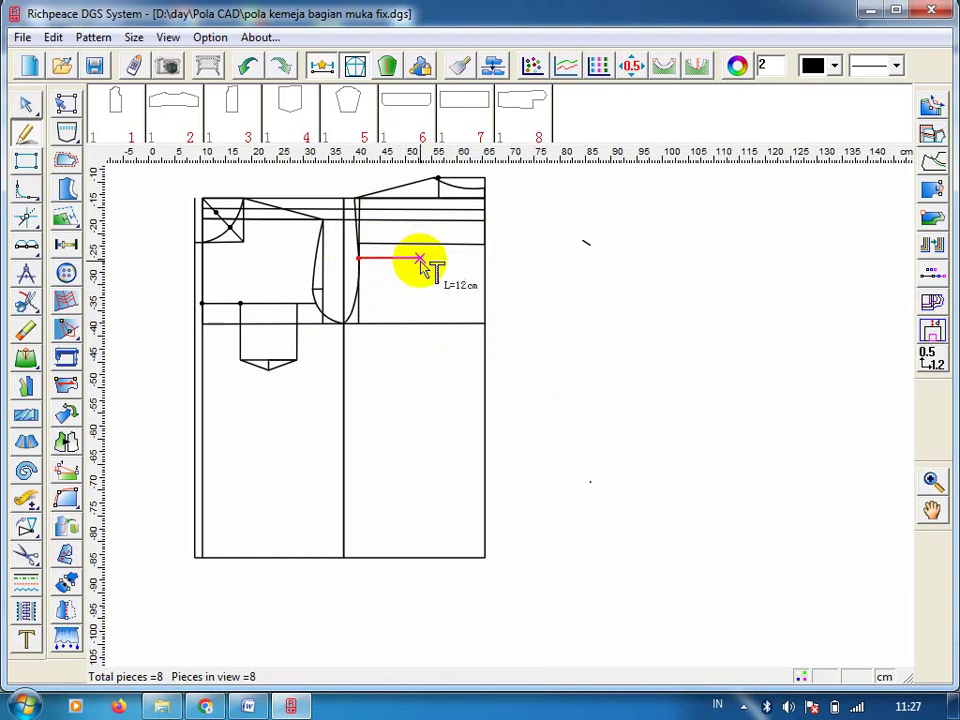
click(387, 244)
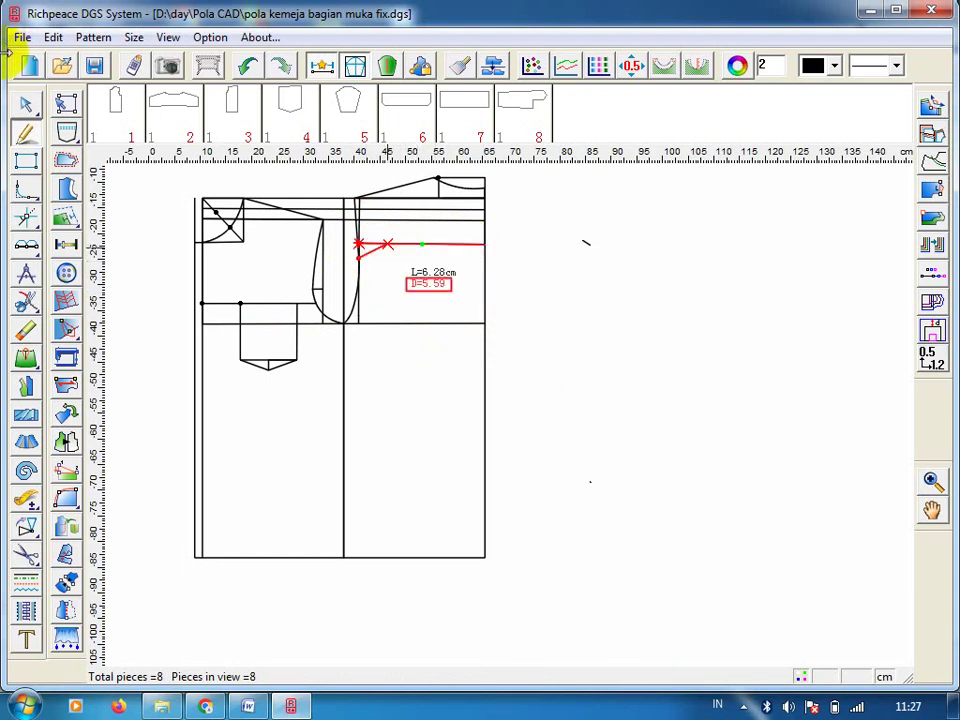
- Undo the stray diagonal segment, then reshape the armhole curve with the Smart Pen and undo that edit
click(246, 68)
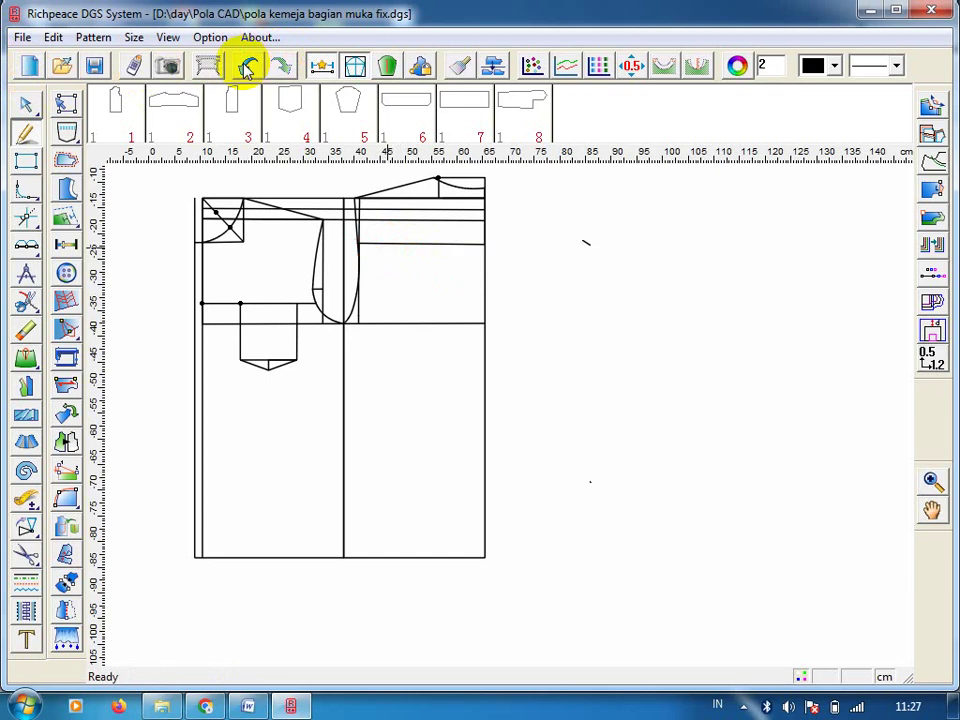
click(358, 243)
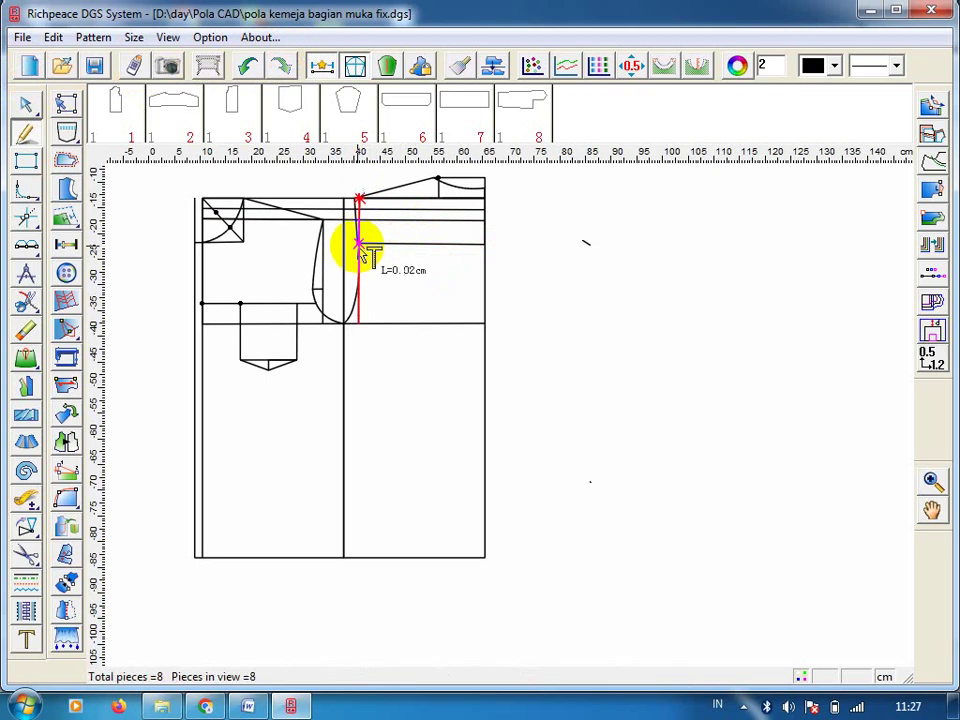
right_click(358, 262)
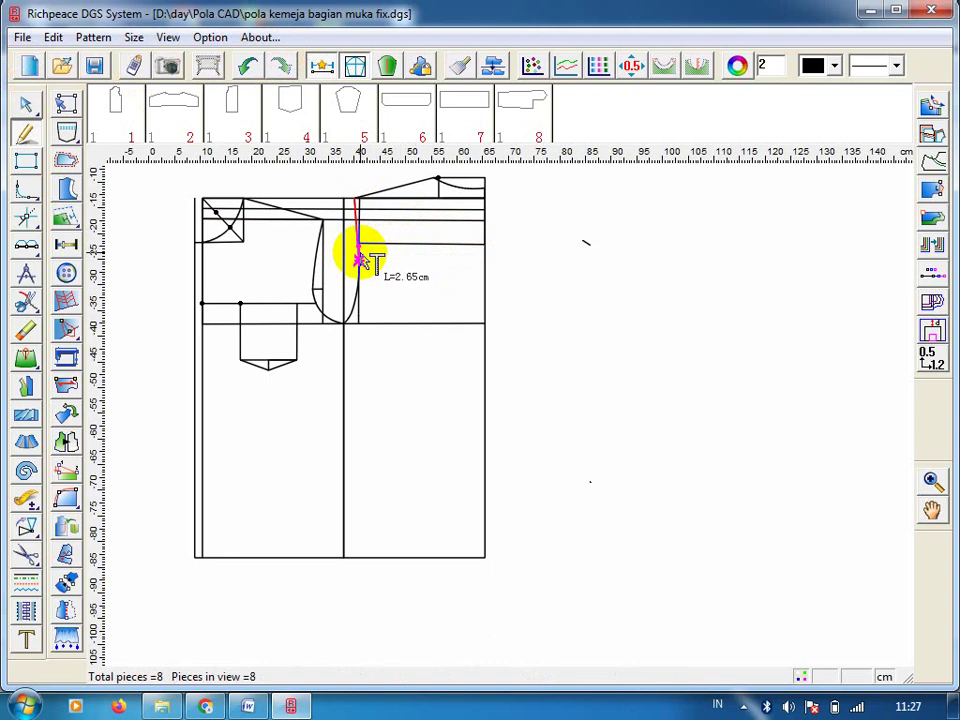
right_click(360, 254)
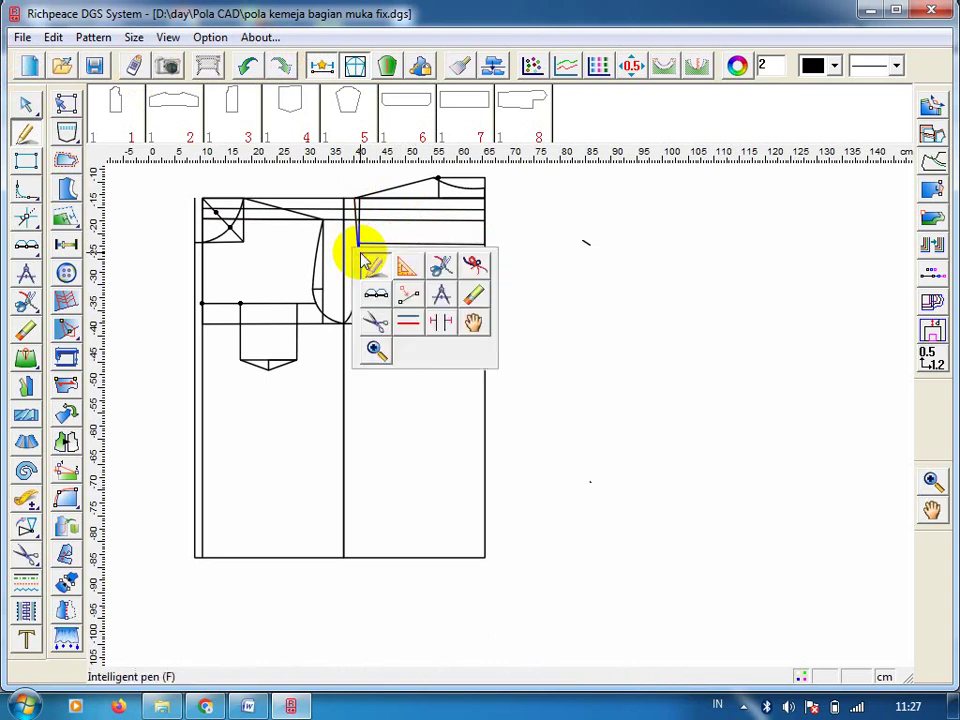
click(413, 405)
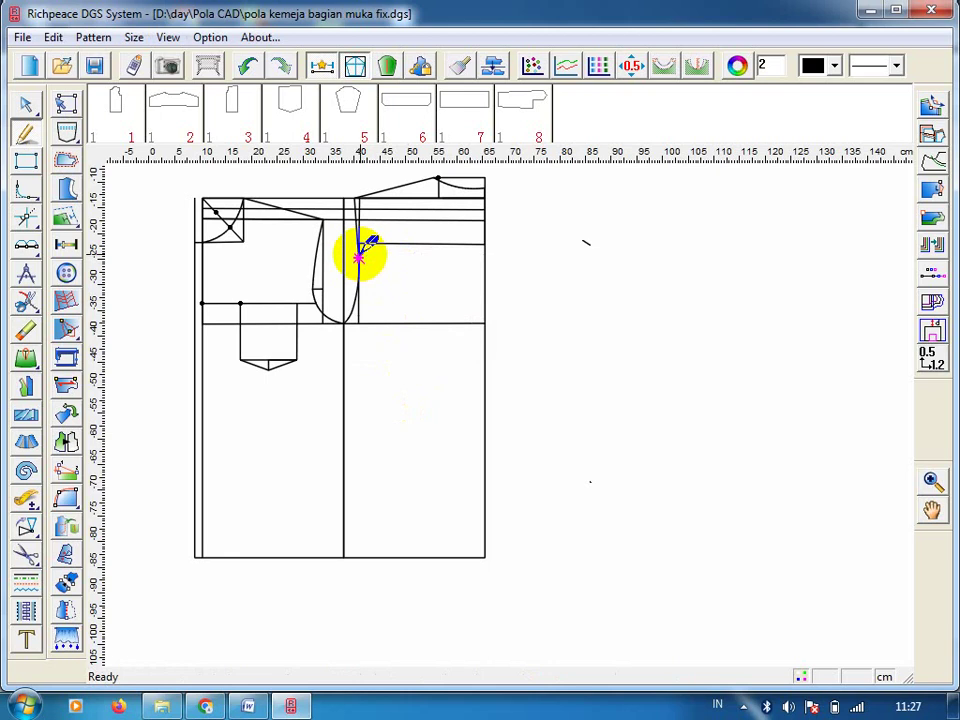
drag(360, 254, 328, 221)
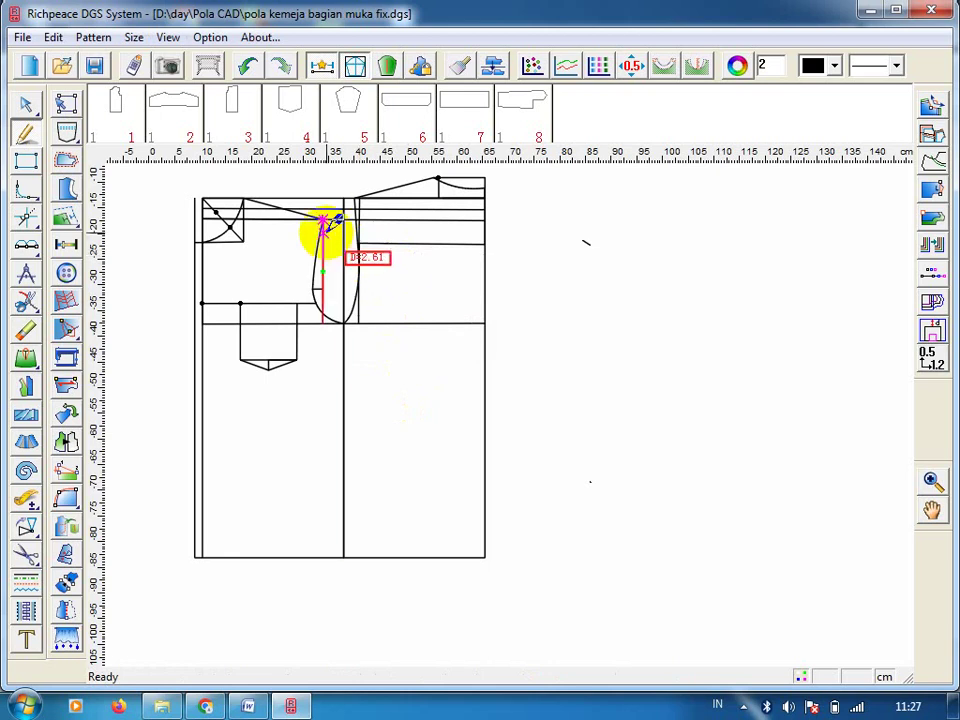
click(247, 65)
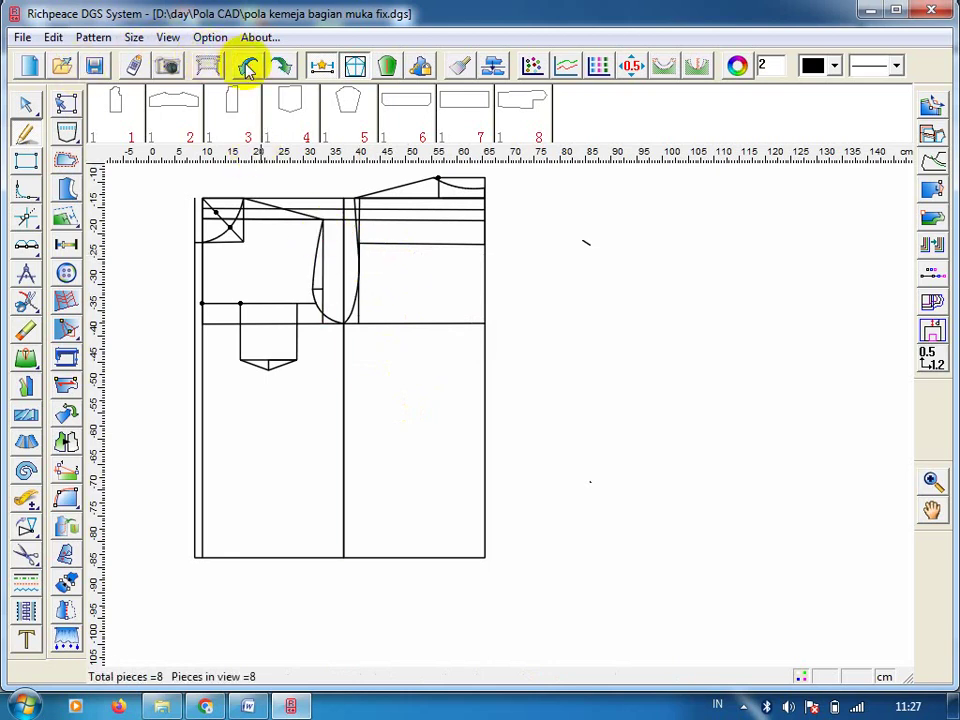
- Measure a length along the vertical armhole line
click(362, 252)
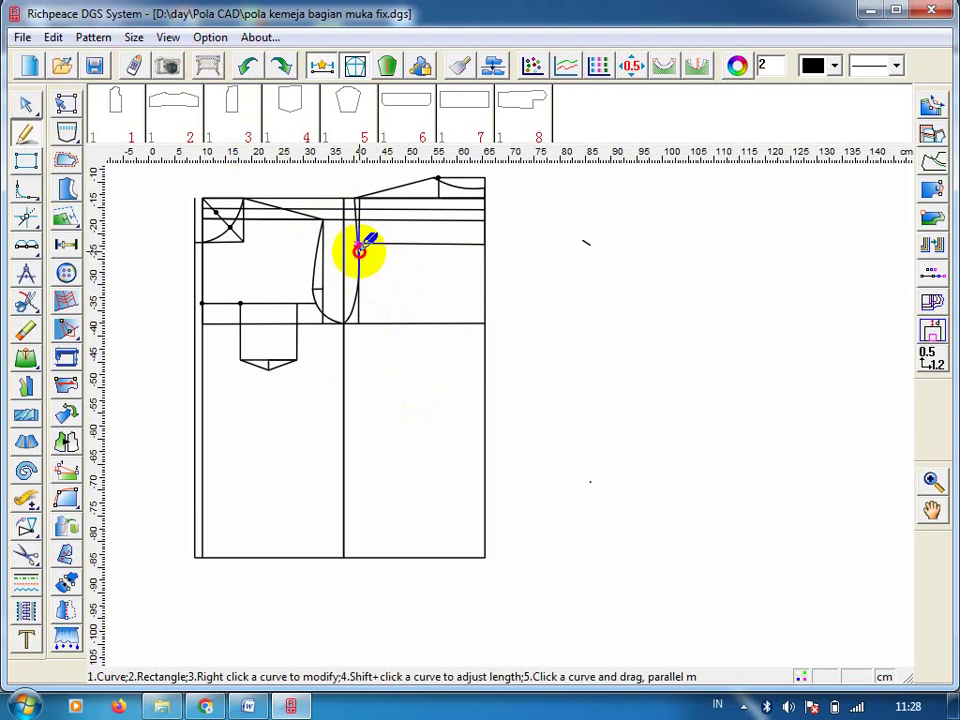
shift+click(366, 256)
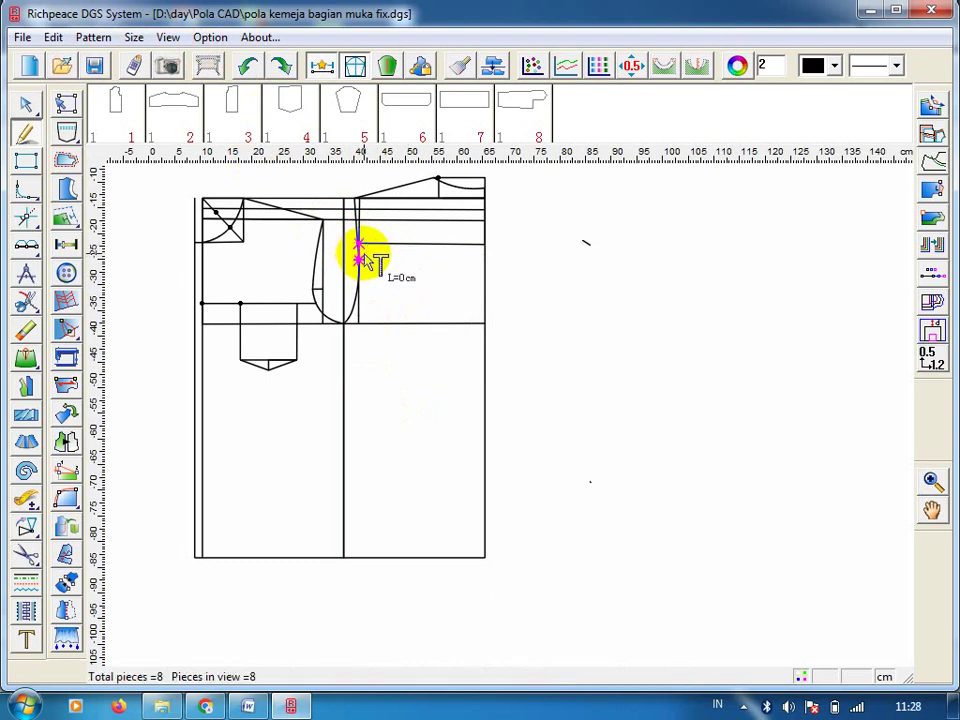
click(360, 257)
right_click(364, 250)
- Draw a horizontal line from the armhole line to the right edge, then undo it
click(358, 255)
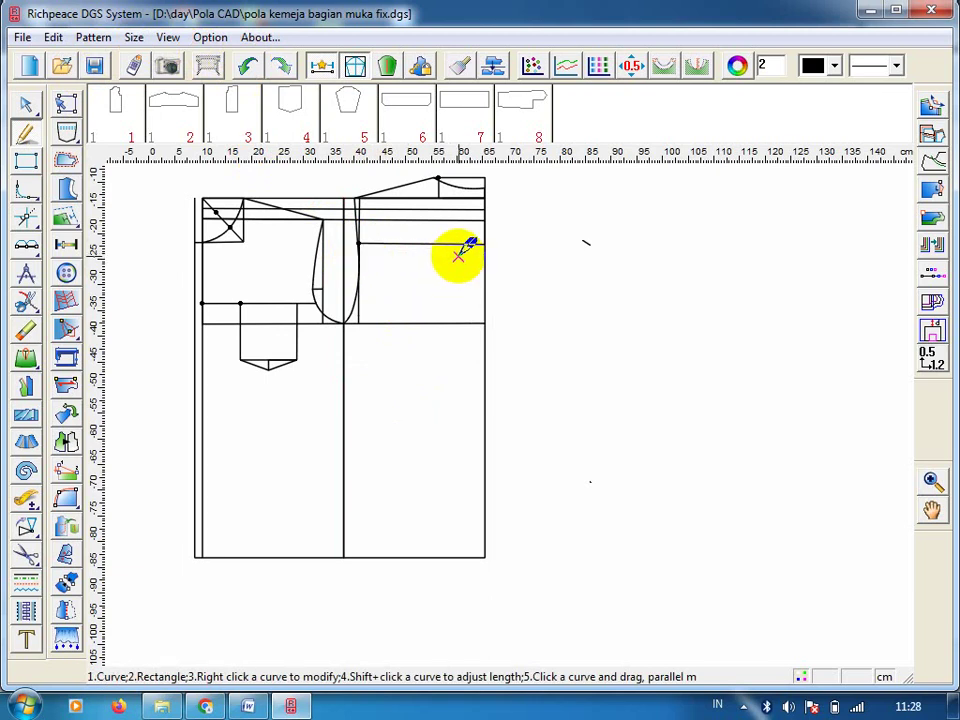
right_click(484, 241)
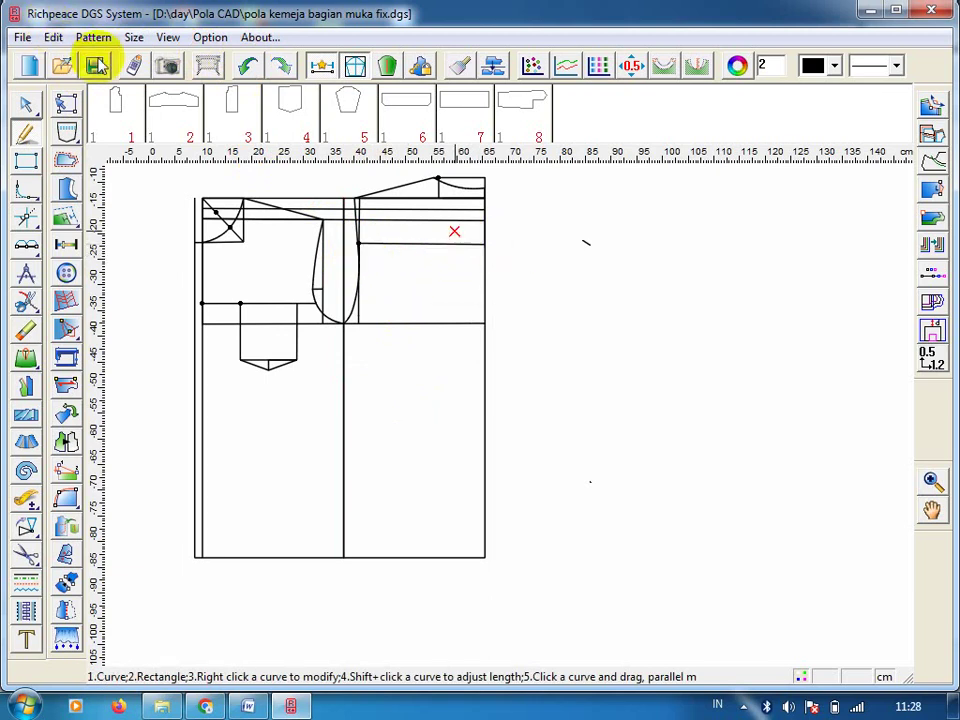
click(242, 63)
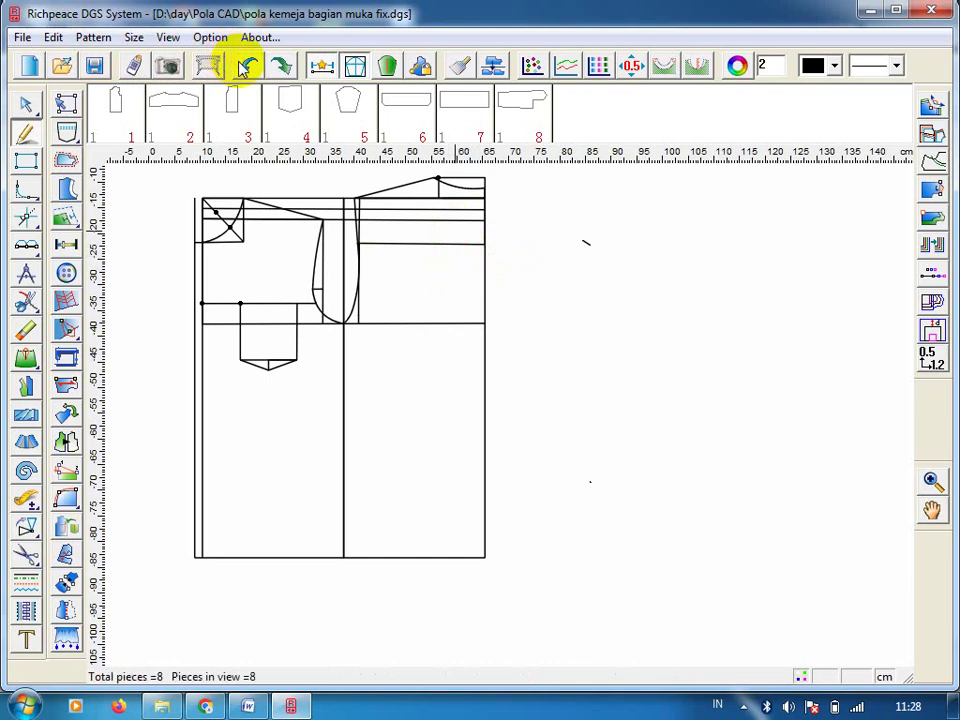
click(243, 64)
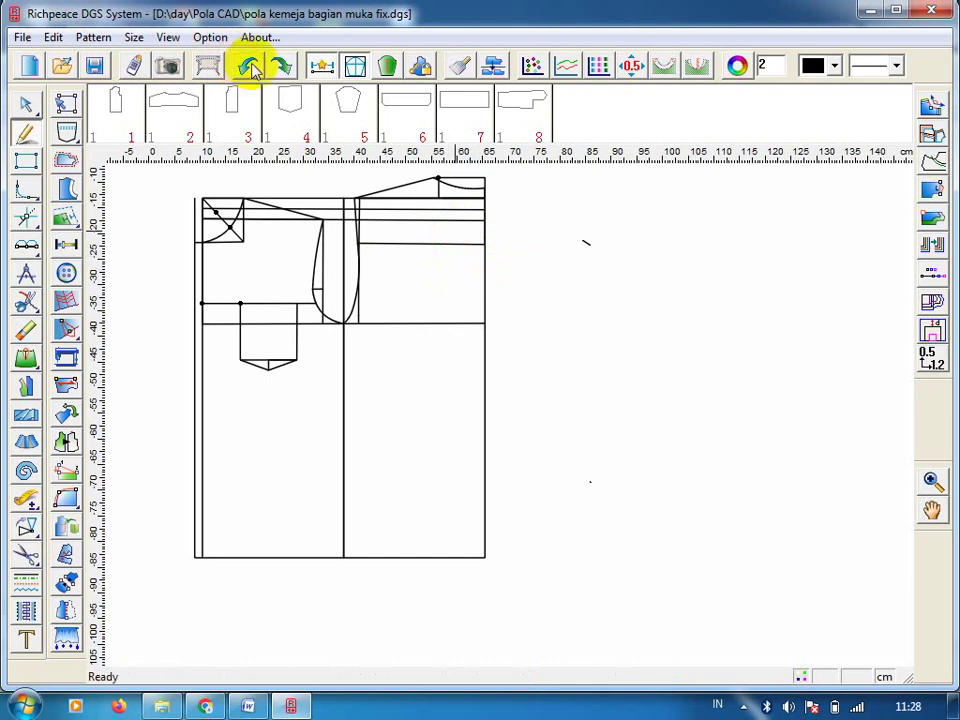
click(249, 65)
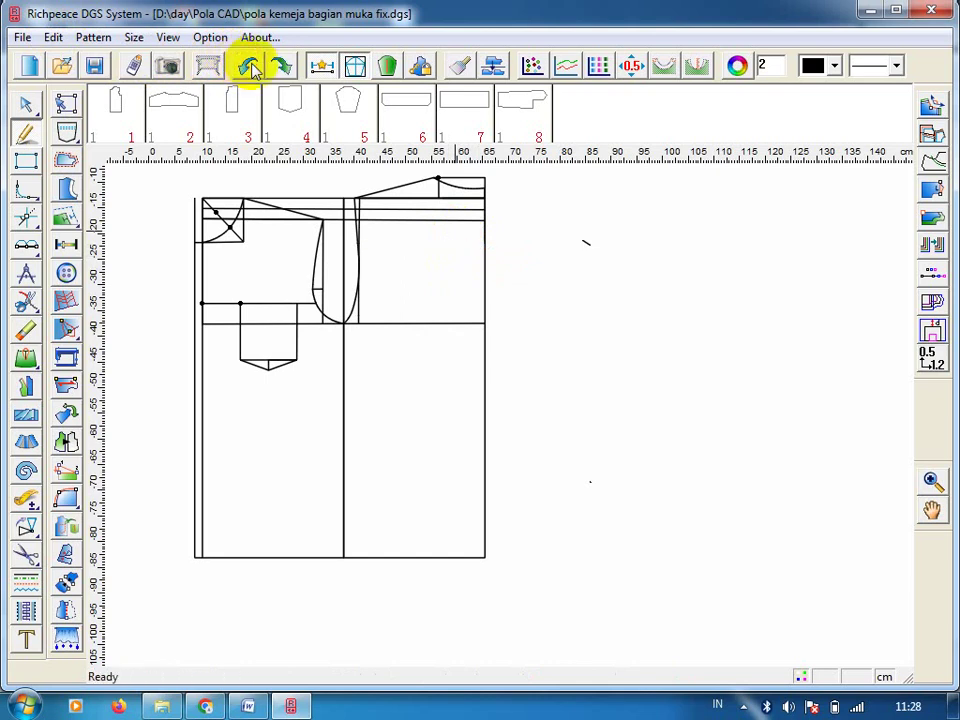
- Draw a 24.8 cm line from the right edge to the vertical armhole line
click(485, 186)
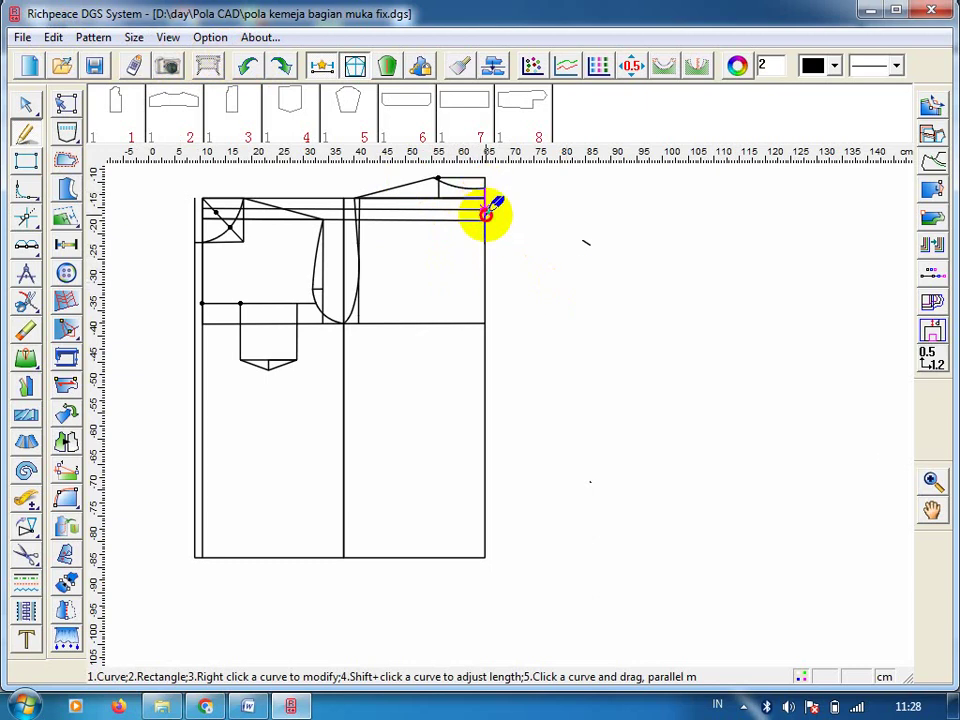
key(c)
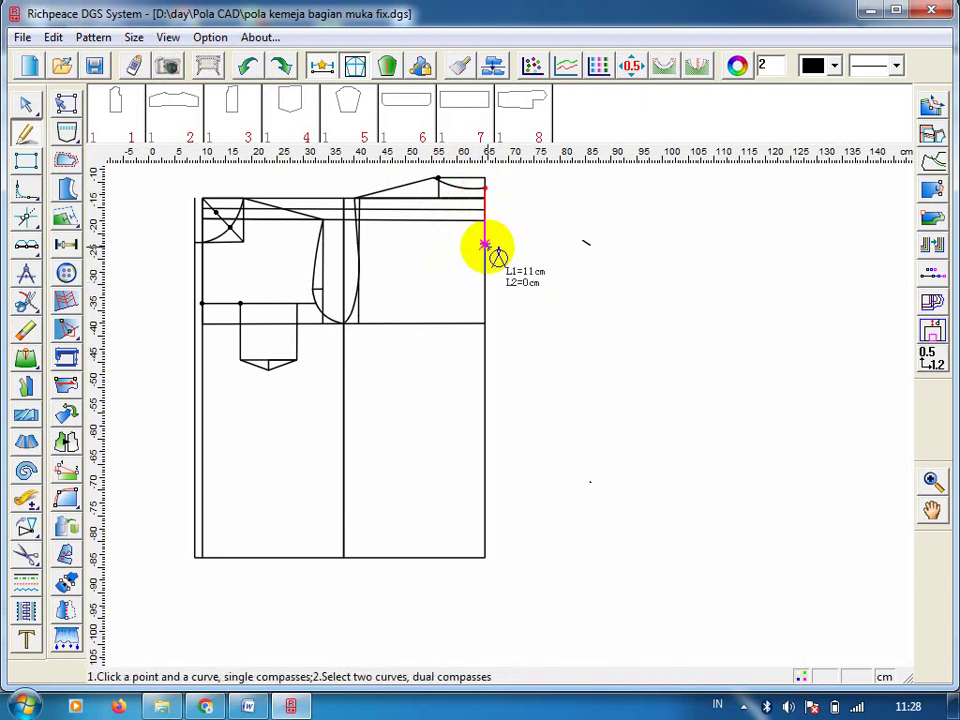
right_click(485, 245)
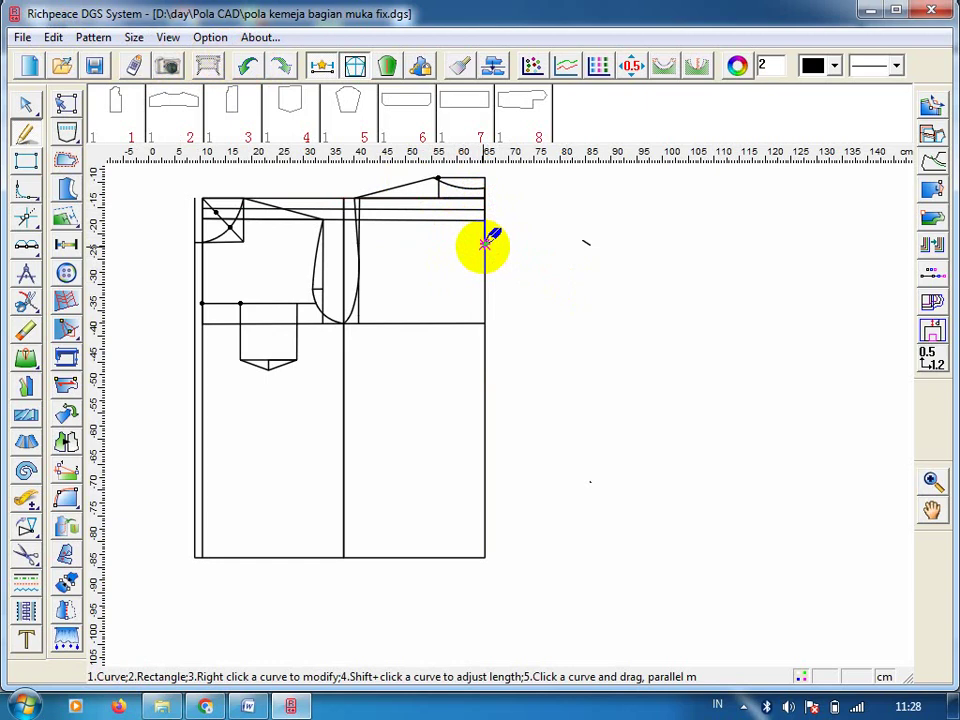
click(485, 245)
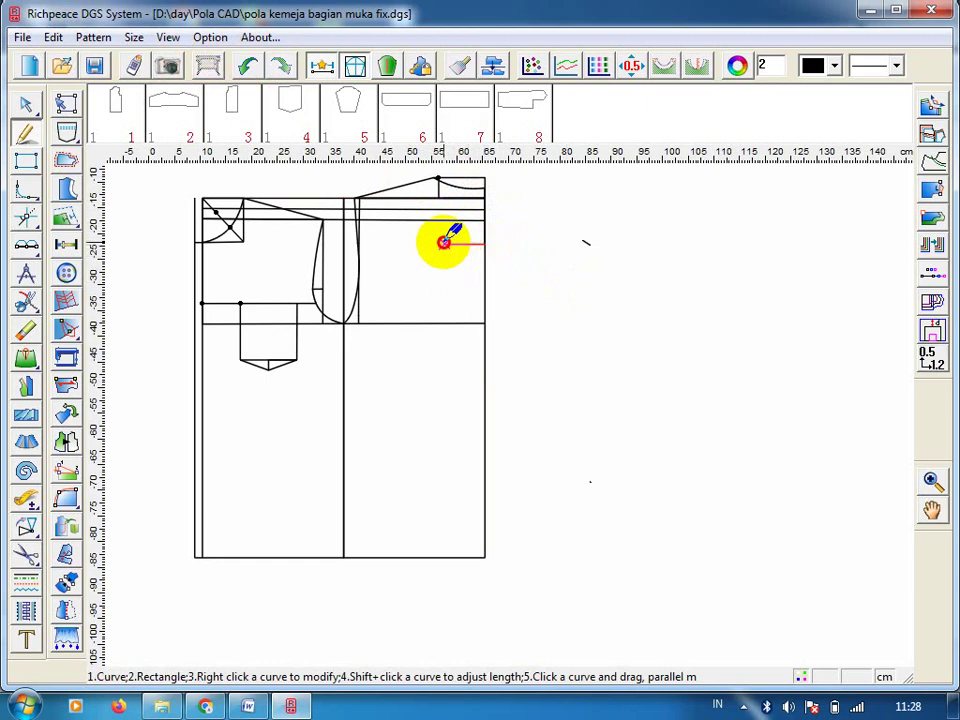
click(363, 242)
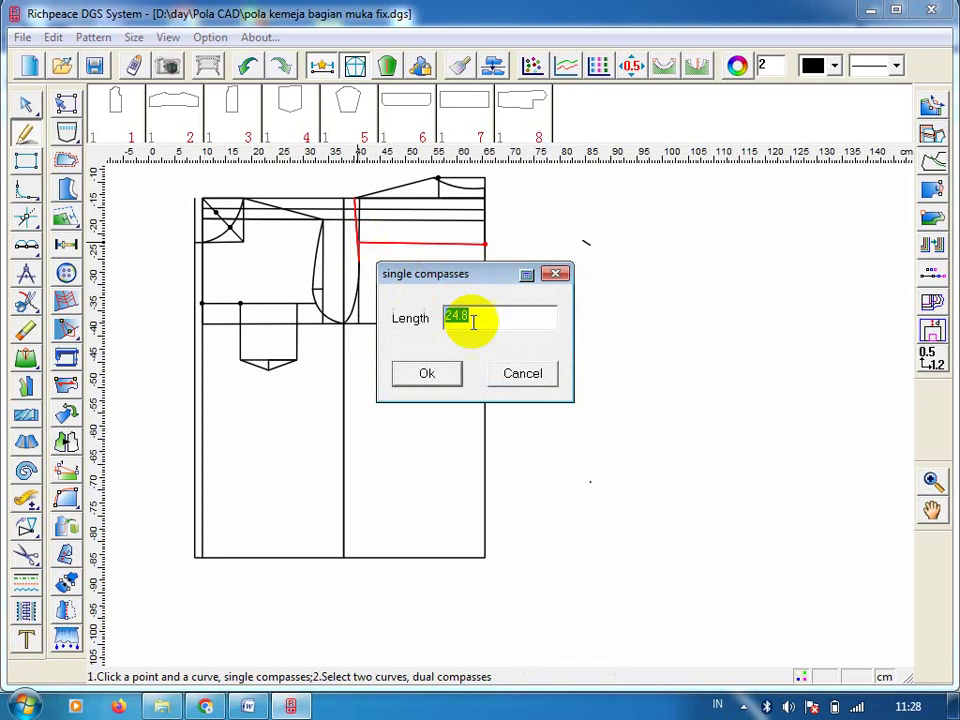
click(430, 371)
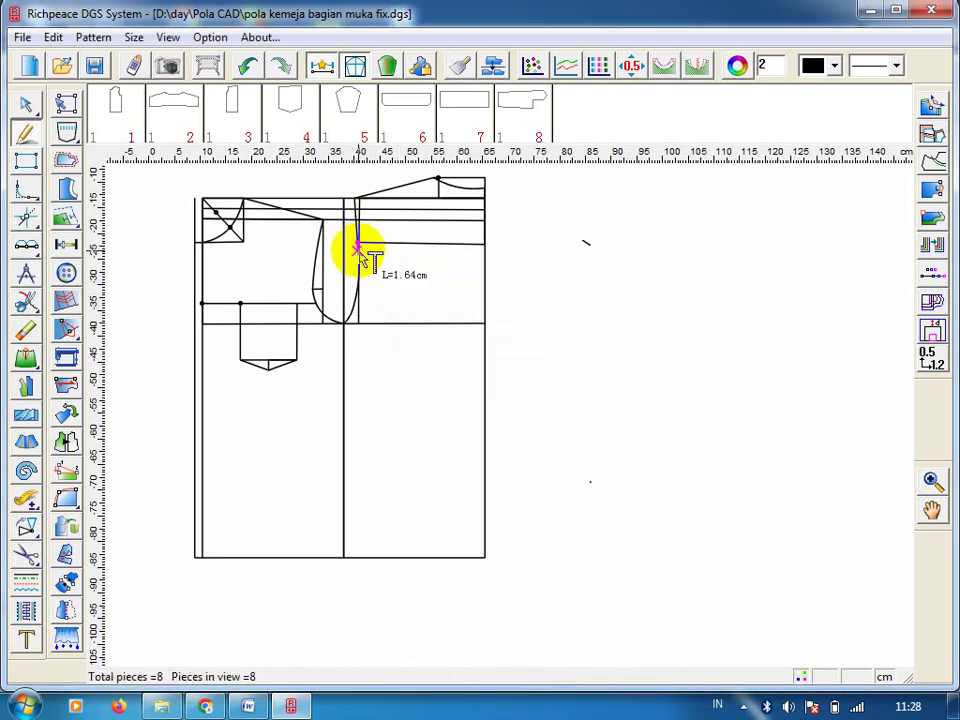
- Mark a point 1 cm down the armhole line and draw the chest line to the right edge
click(358, 248)
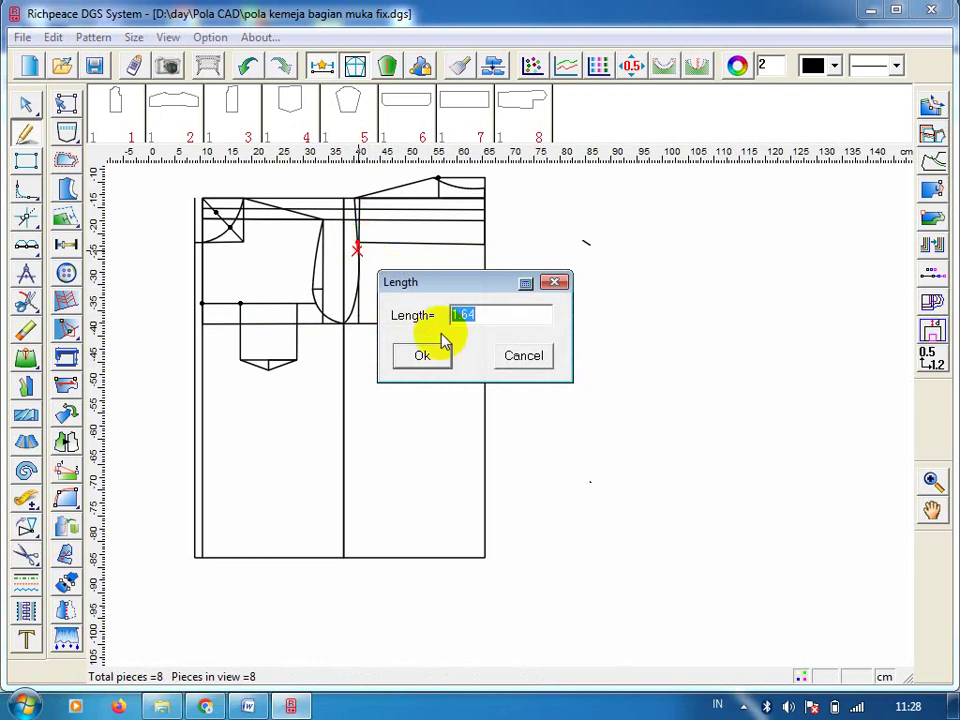
text(1)
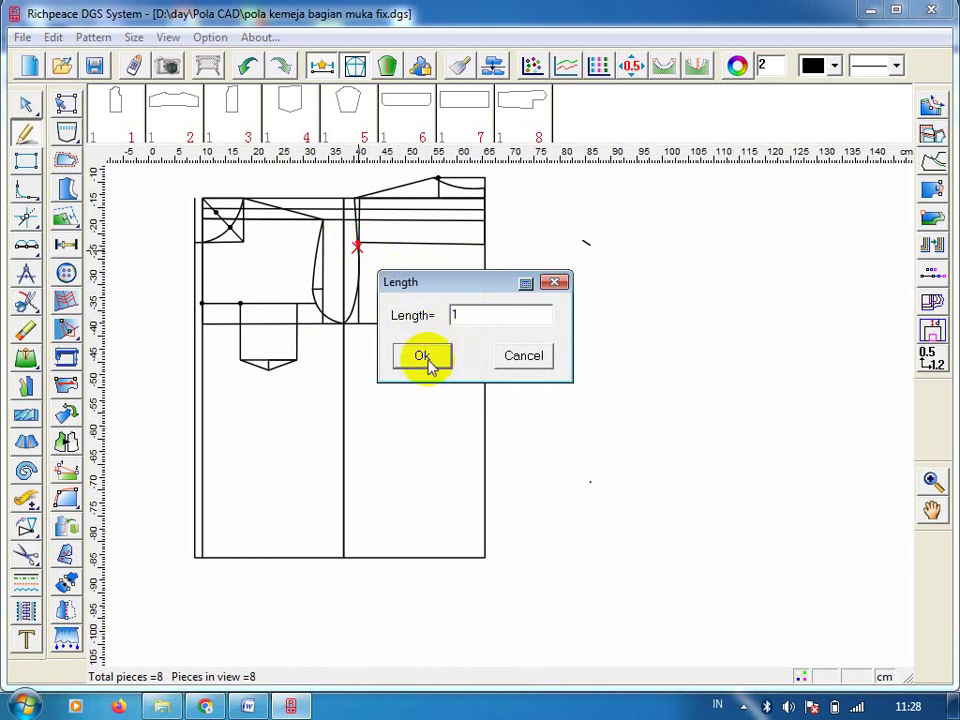
click(425, 358)
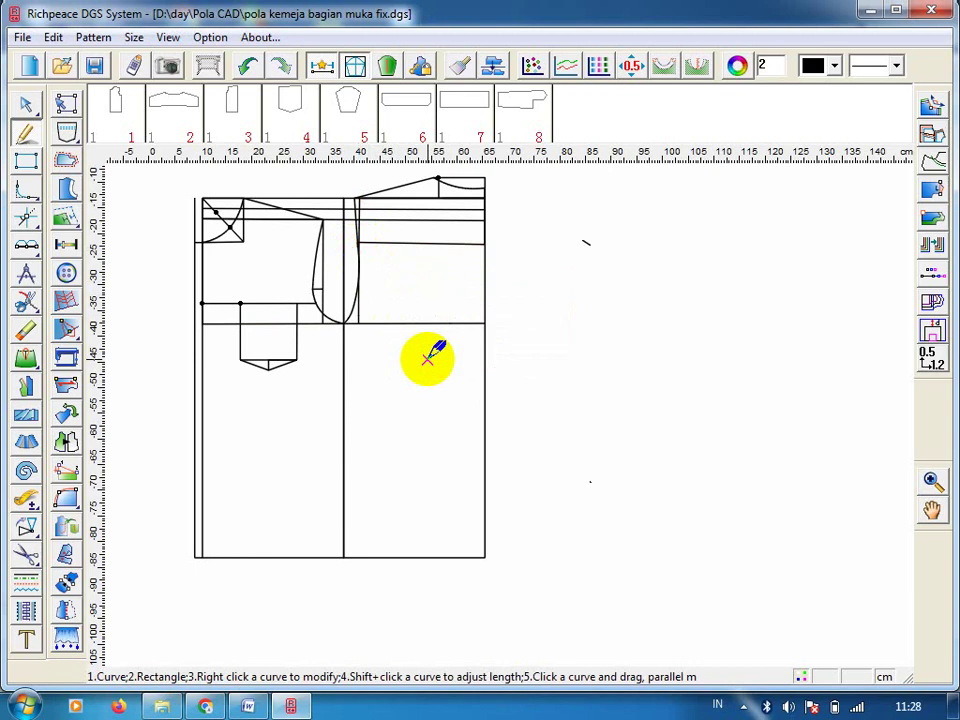
click(358, 246)
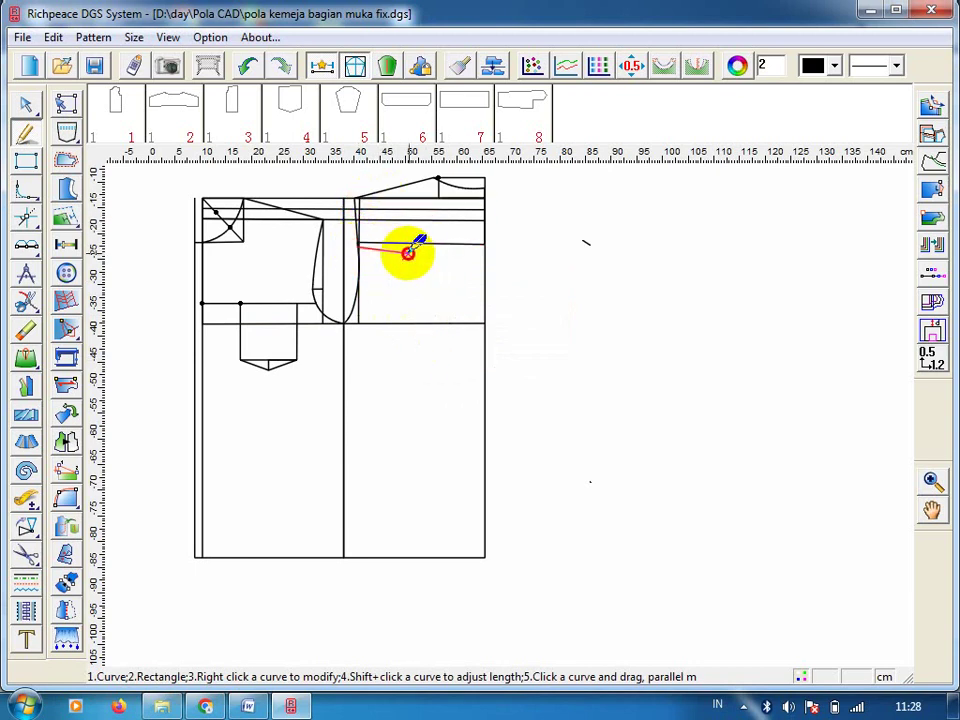
click(485, 247)
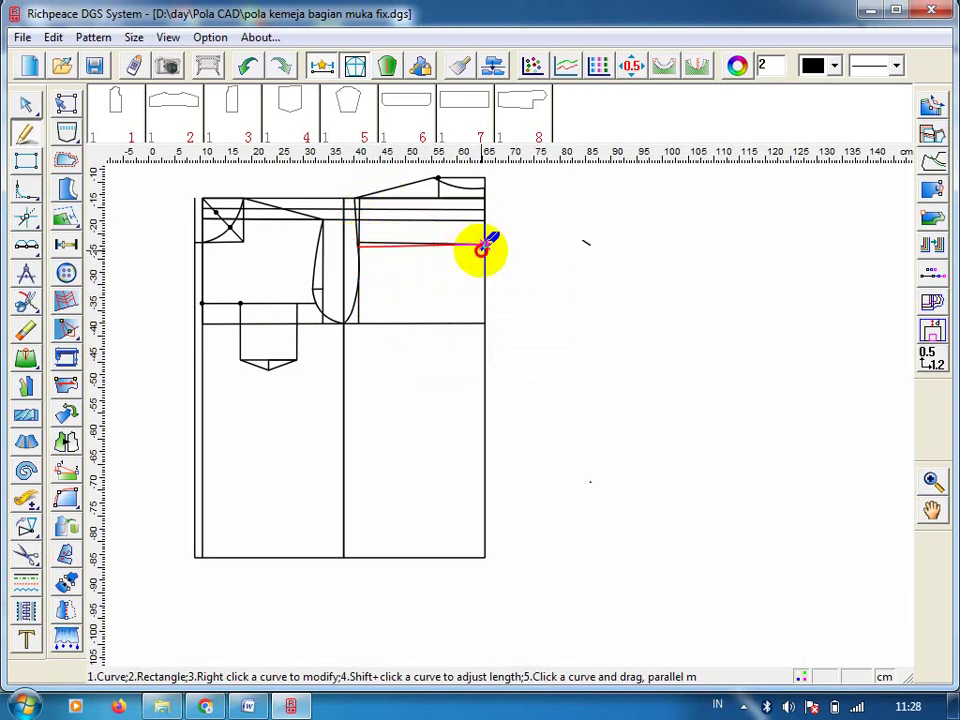
key(c)
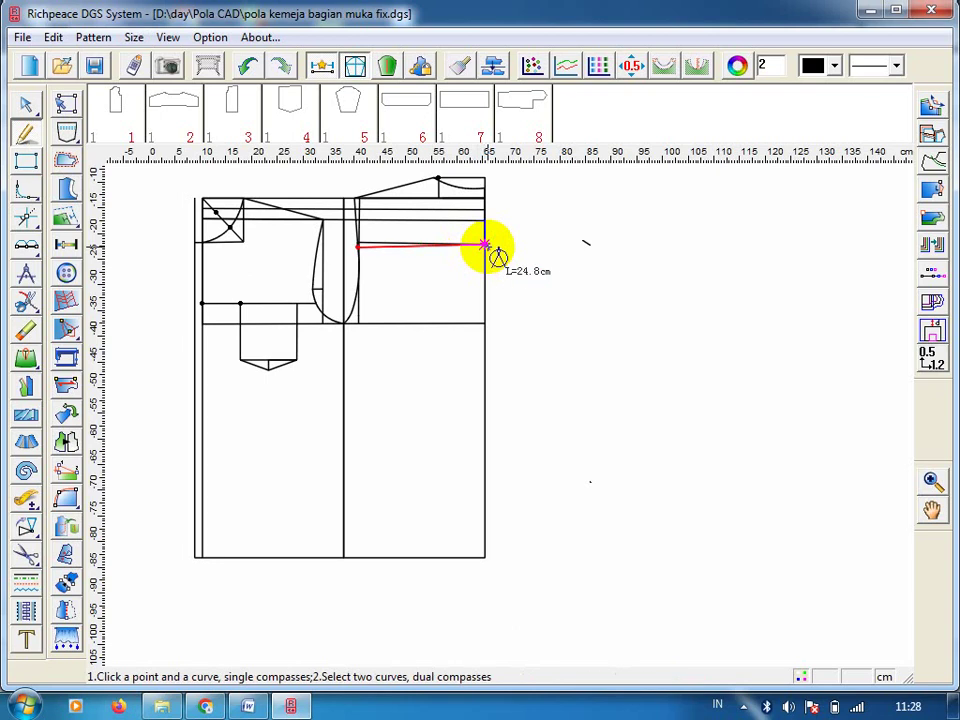
click(485, 246)
- Commit the compass chest line as a solid line and show the hidden tray icons
right_click(485, 245)
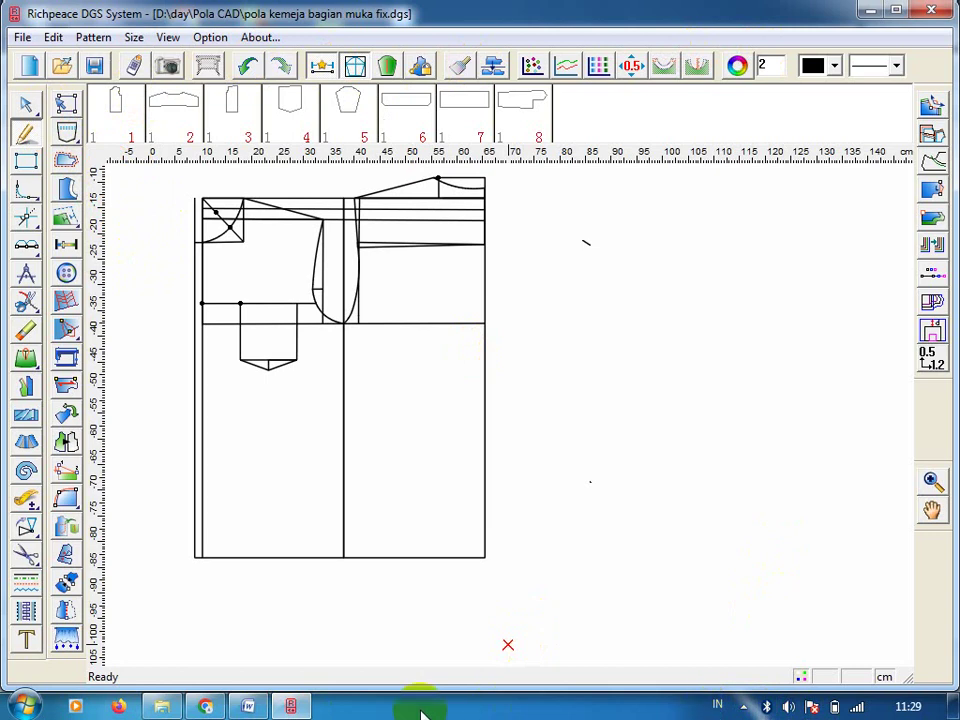
click(743, 707)
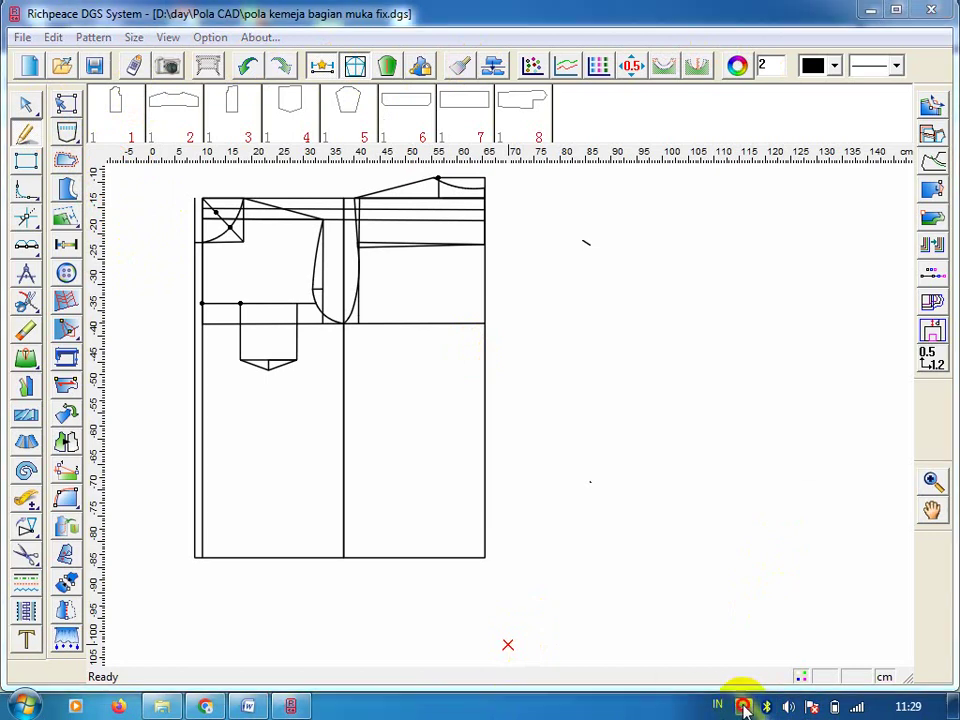